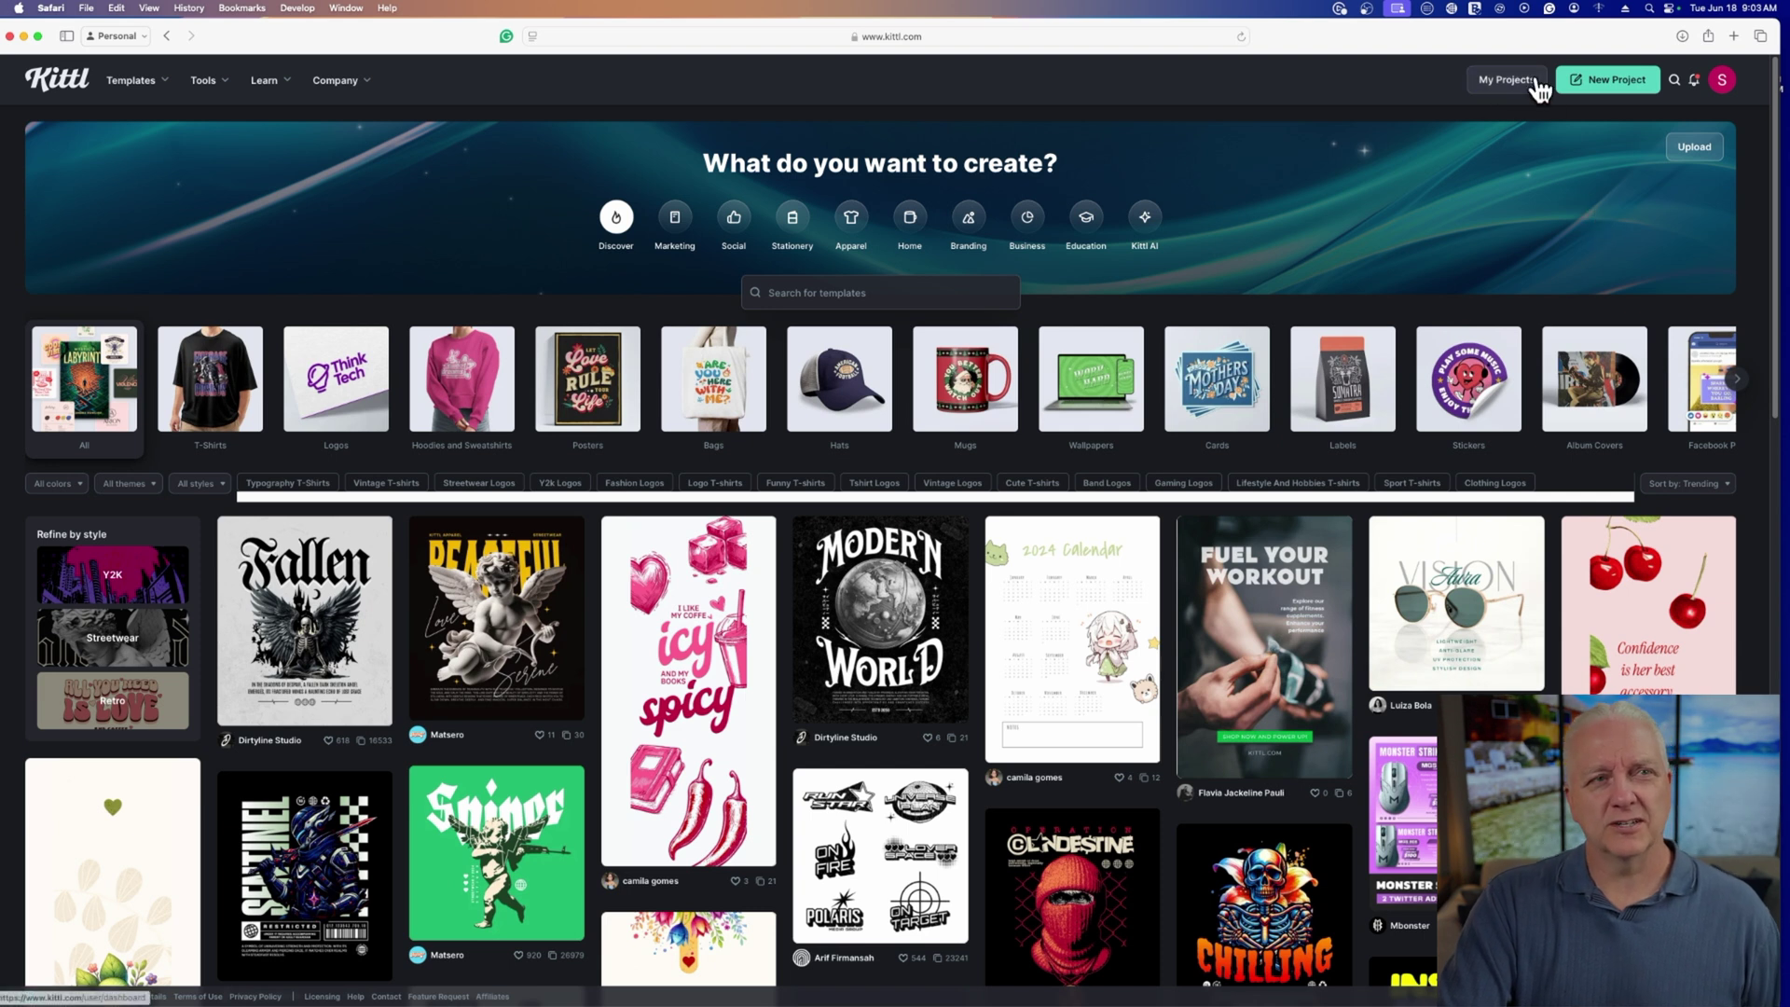
# Step: Start a new project using the Standard 1200 × 1200 px square artboard preset
pyautogui.click(1608, 83)
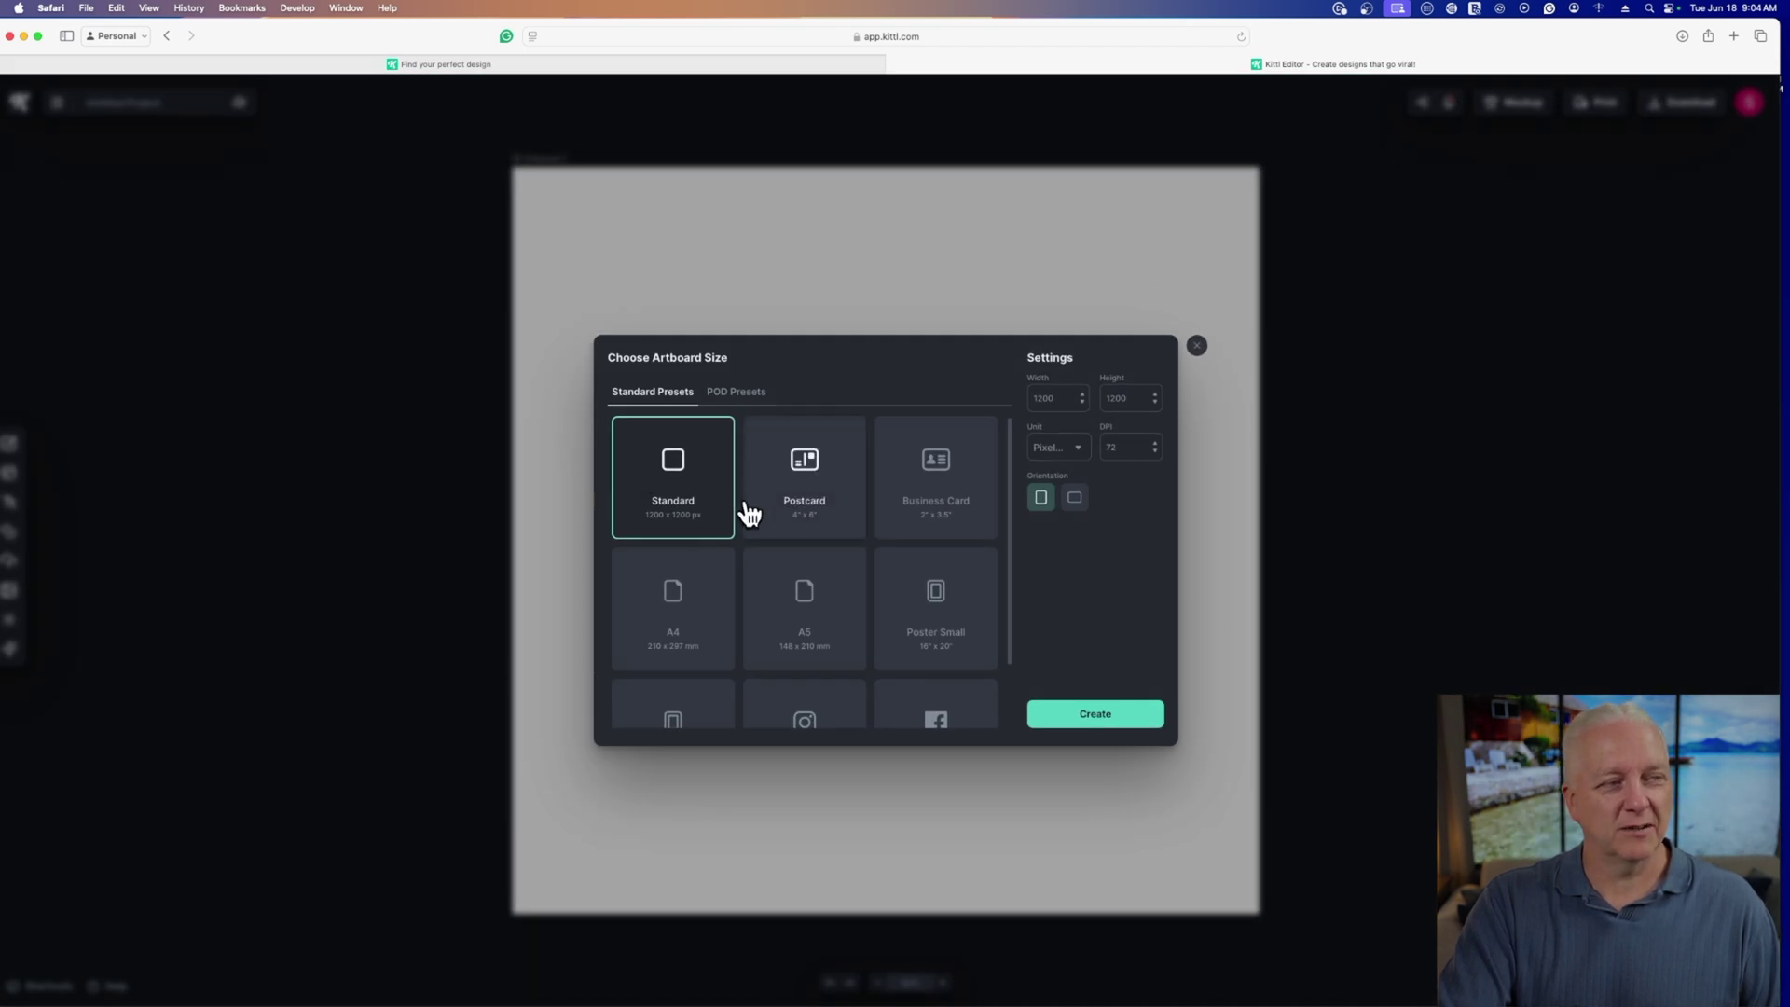
pyautogui.scroll(-1, 932, 711)
pyautogui.scroll(-2, 940, 709)
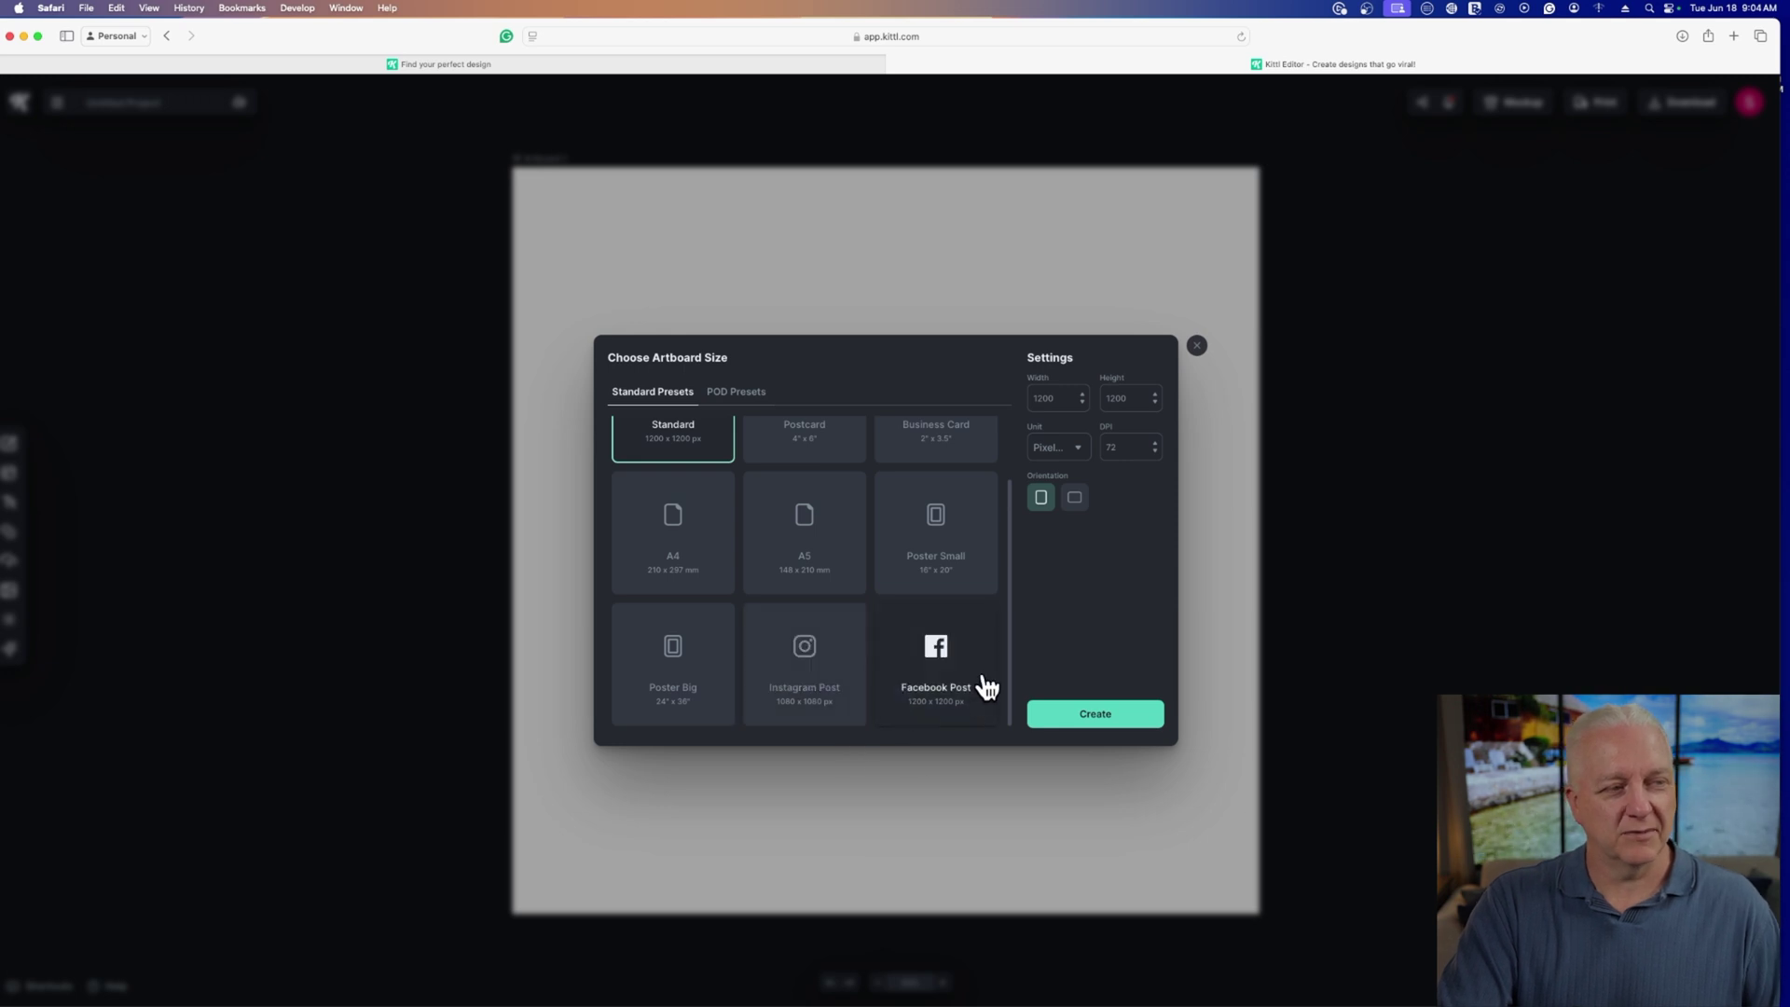
pyautogui.scroll(2, 965, 634)
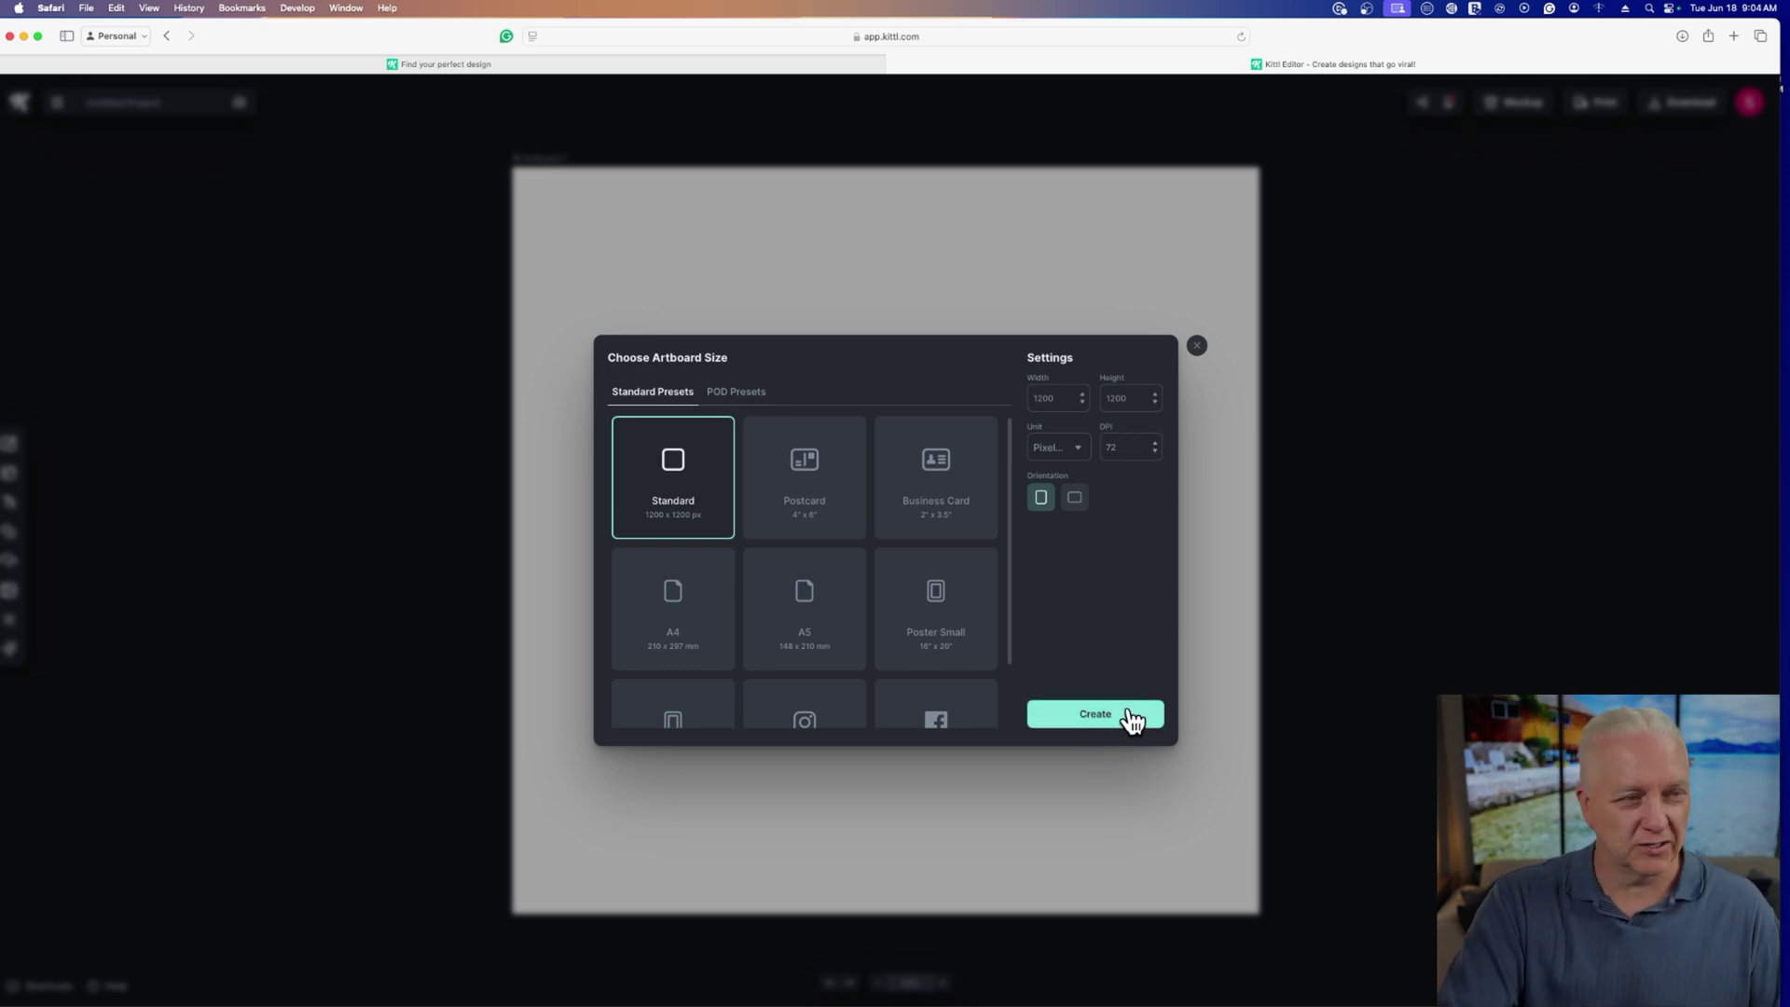
pyautogui.click(1096, 721)
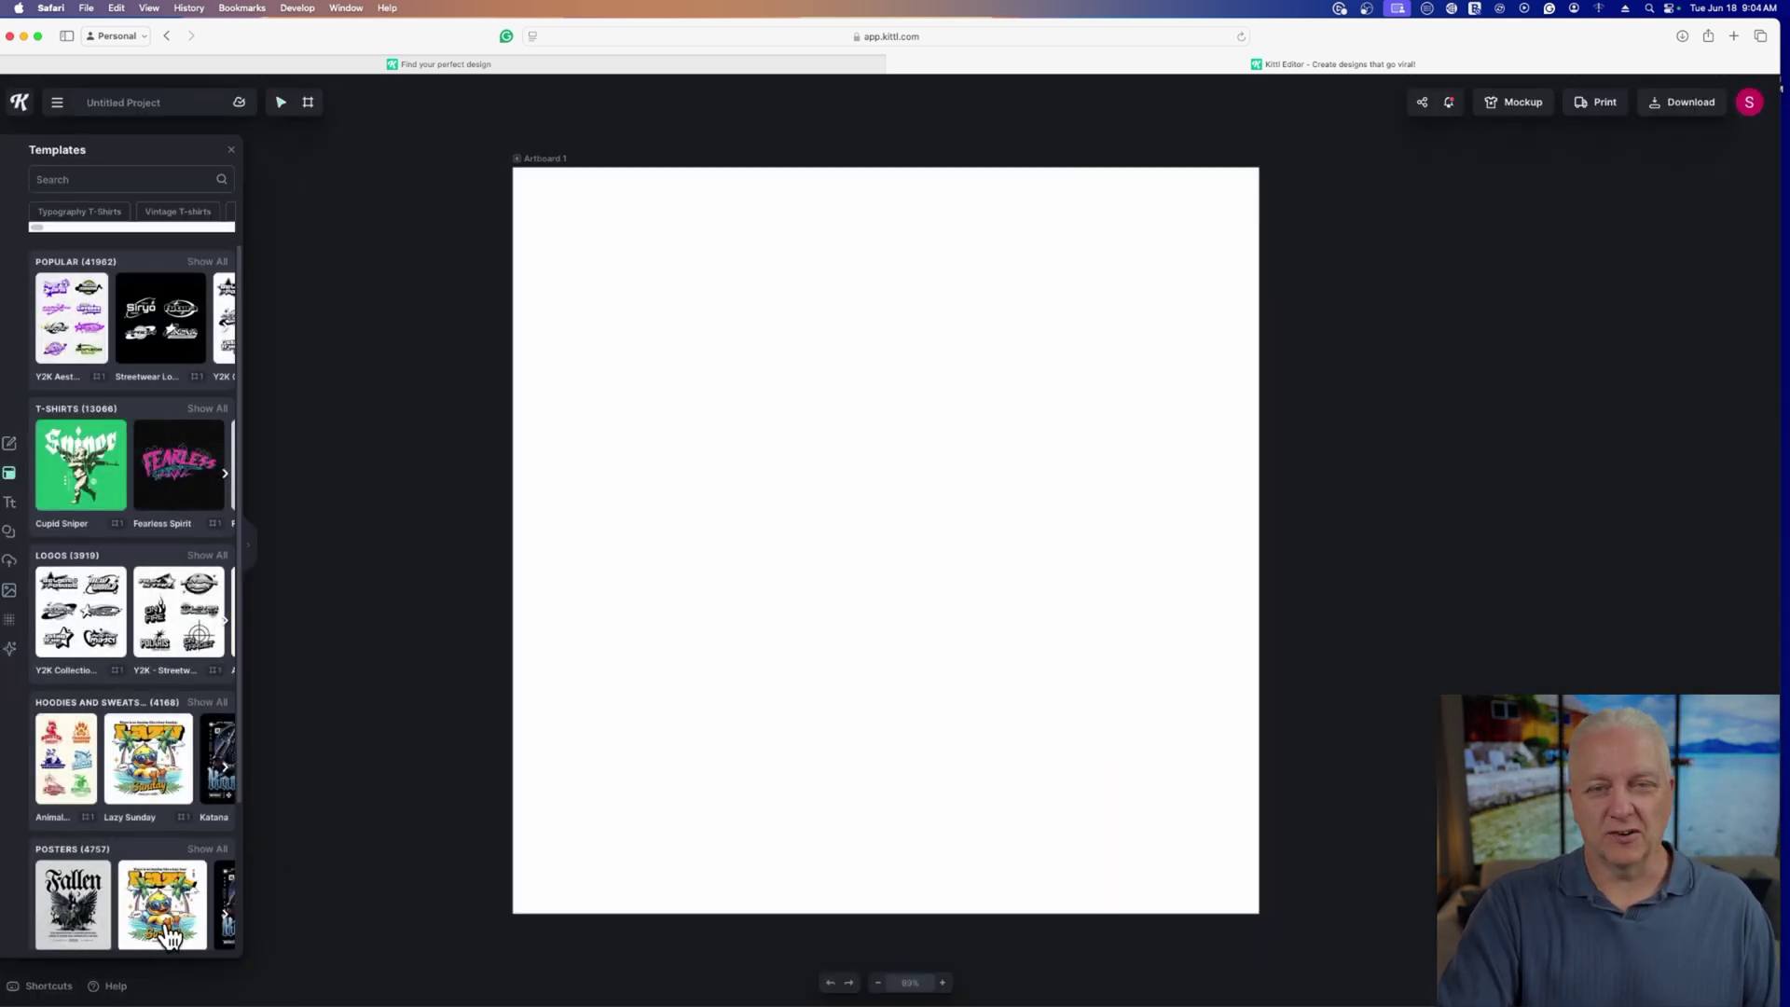
# Step: Bring up the Kittl AI tools and switch to the AI Logo Generator (Beta)
pyautogui.click(10, 650)
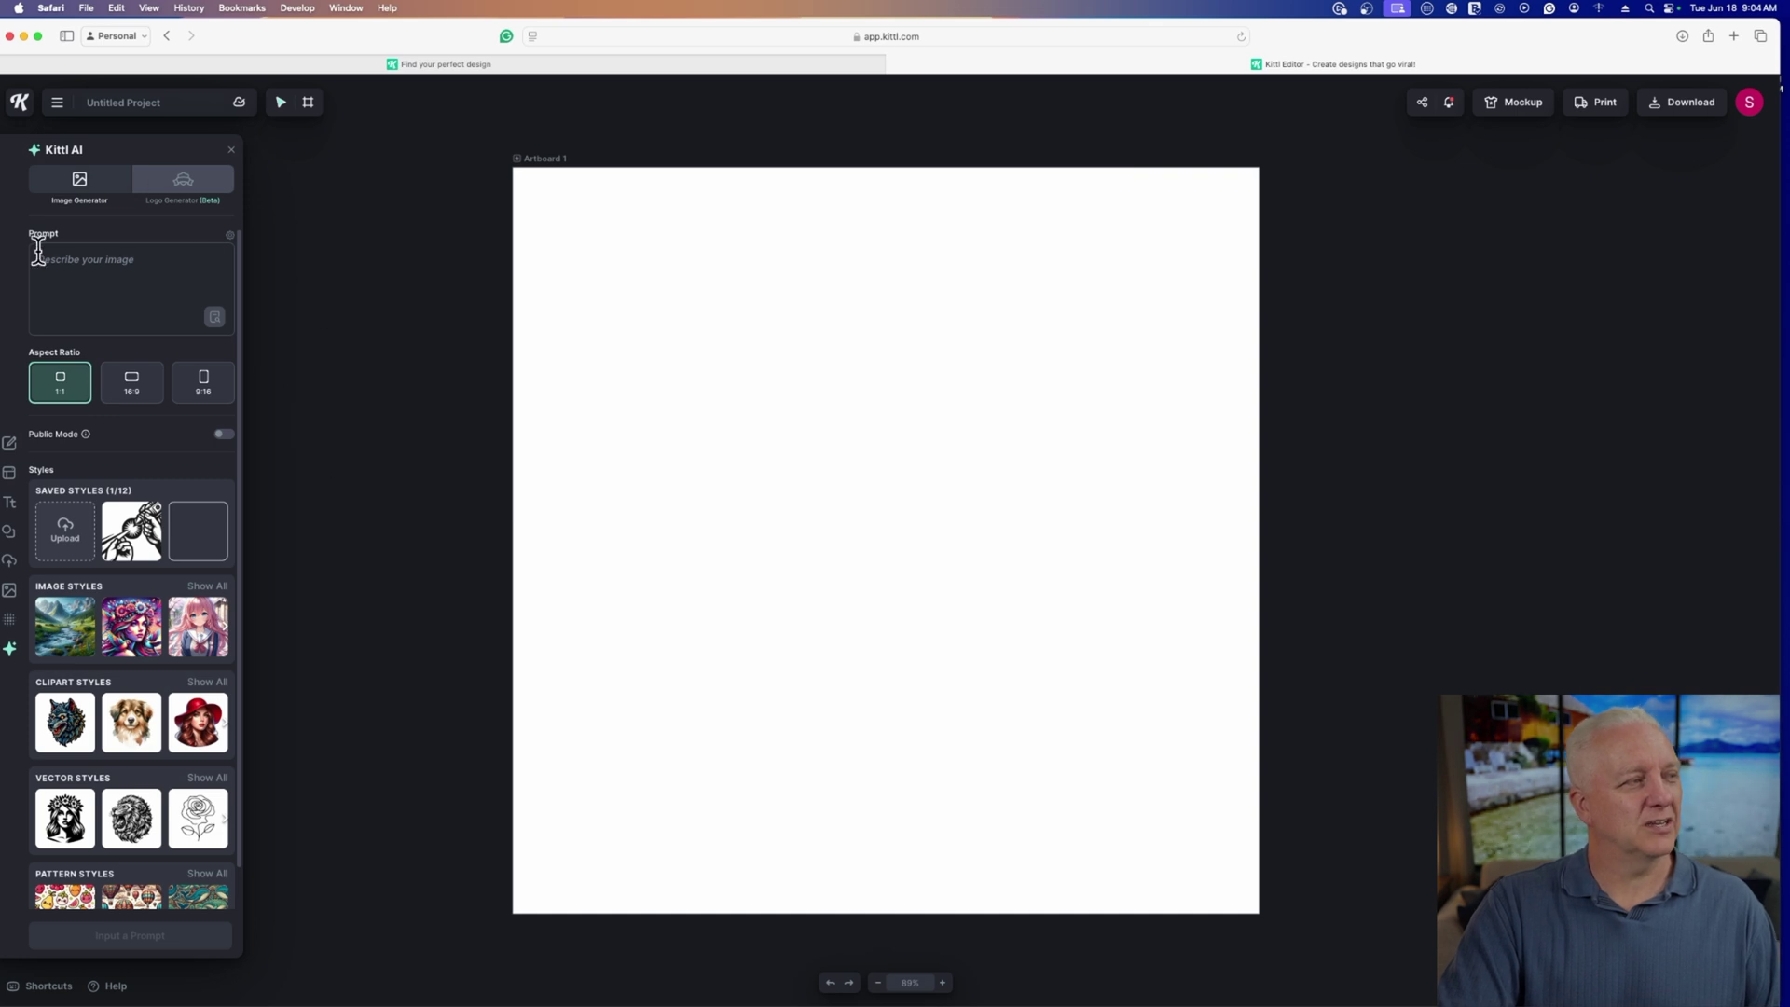
pyautogui.scroll(-1, 115, 565)
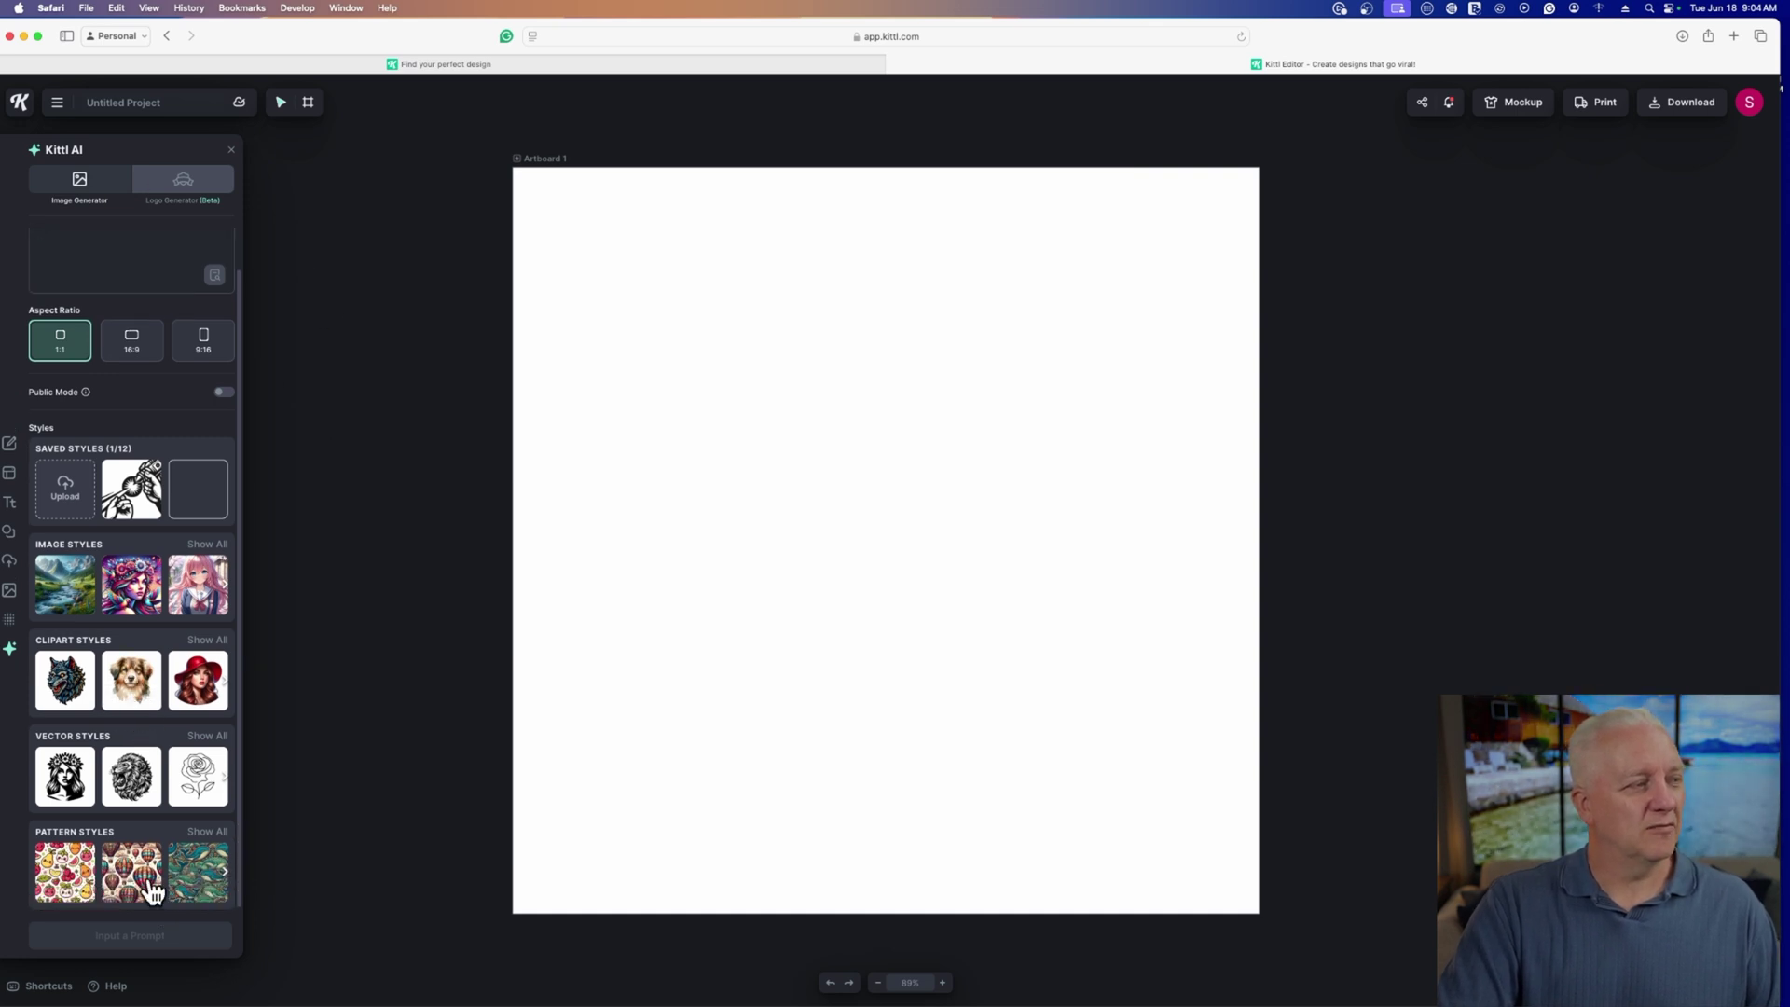
pyautogui.scroll(1, 136, 718)
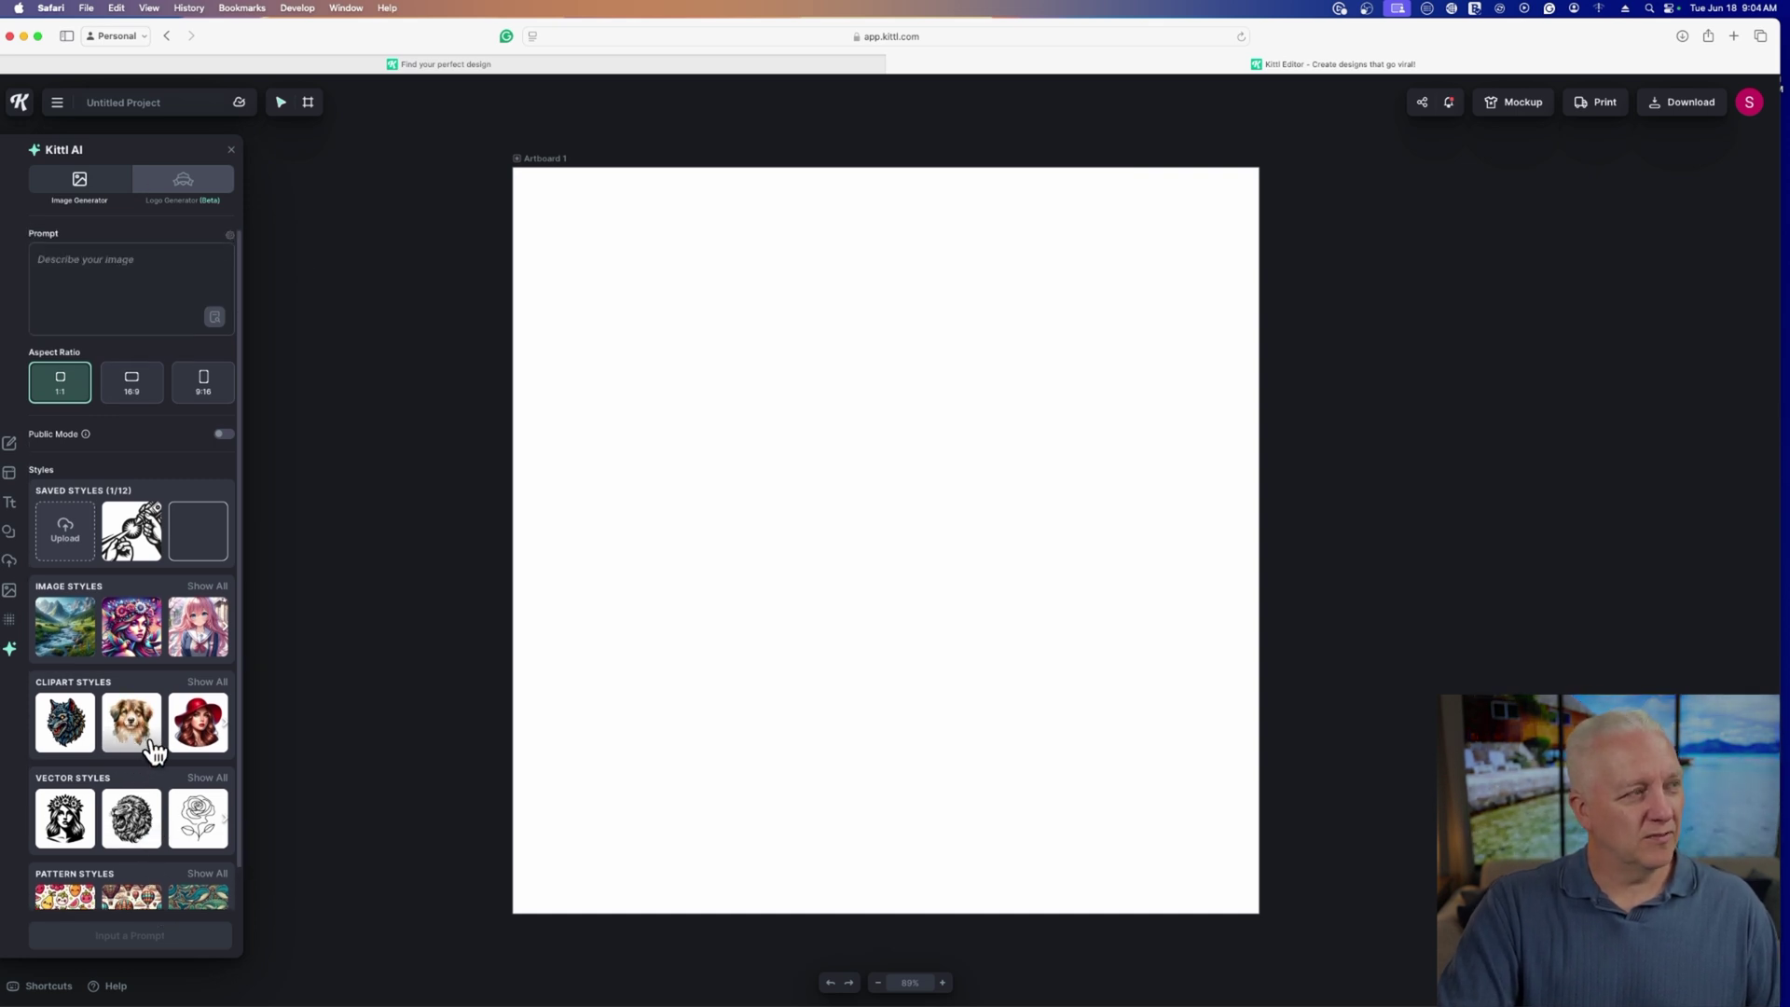
pyautogui.click(187, 191)
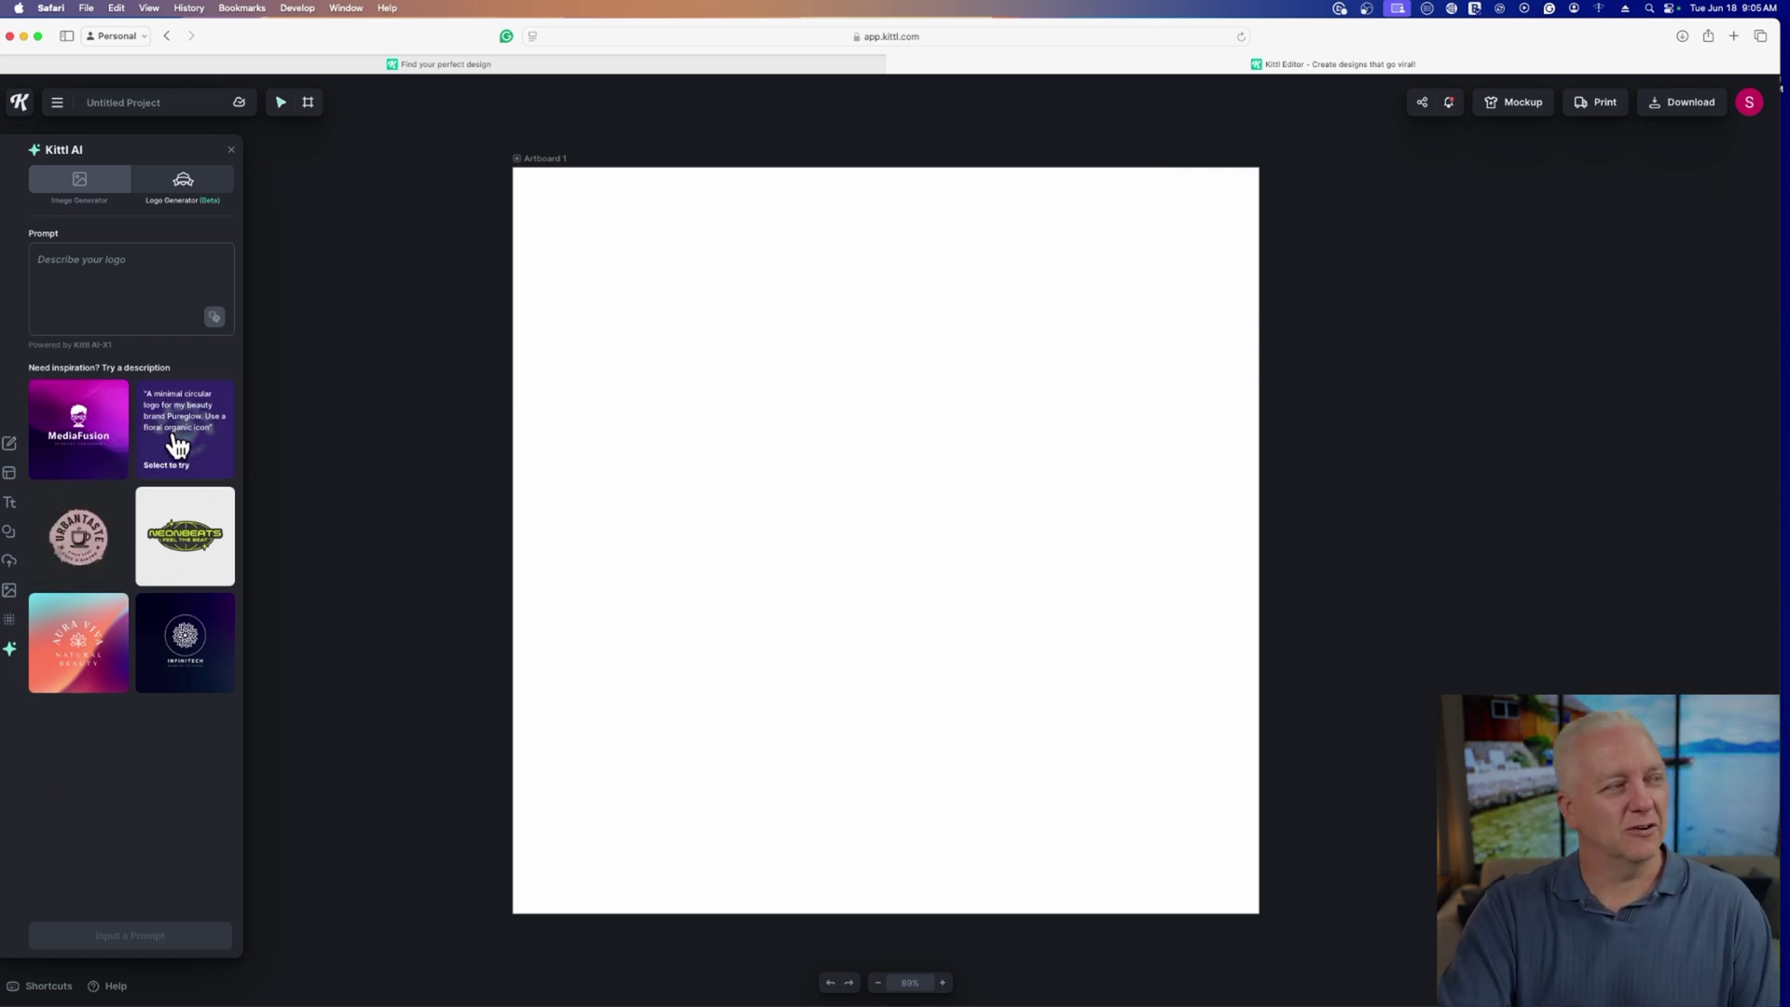
# Step: Describe the Bob's Tools workshop logo, generate four options, and pick the first one
pyautogui.moveTo(191, 548)
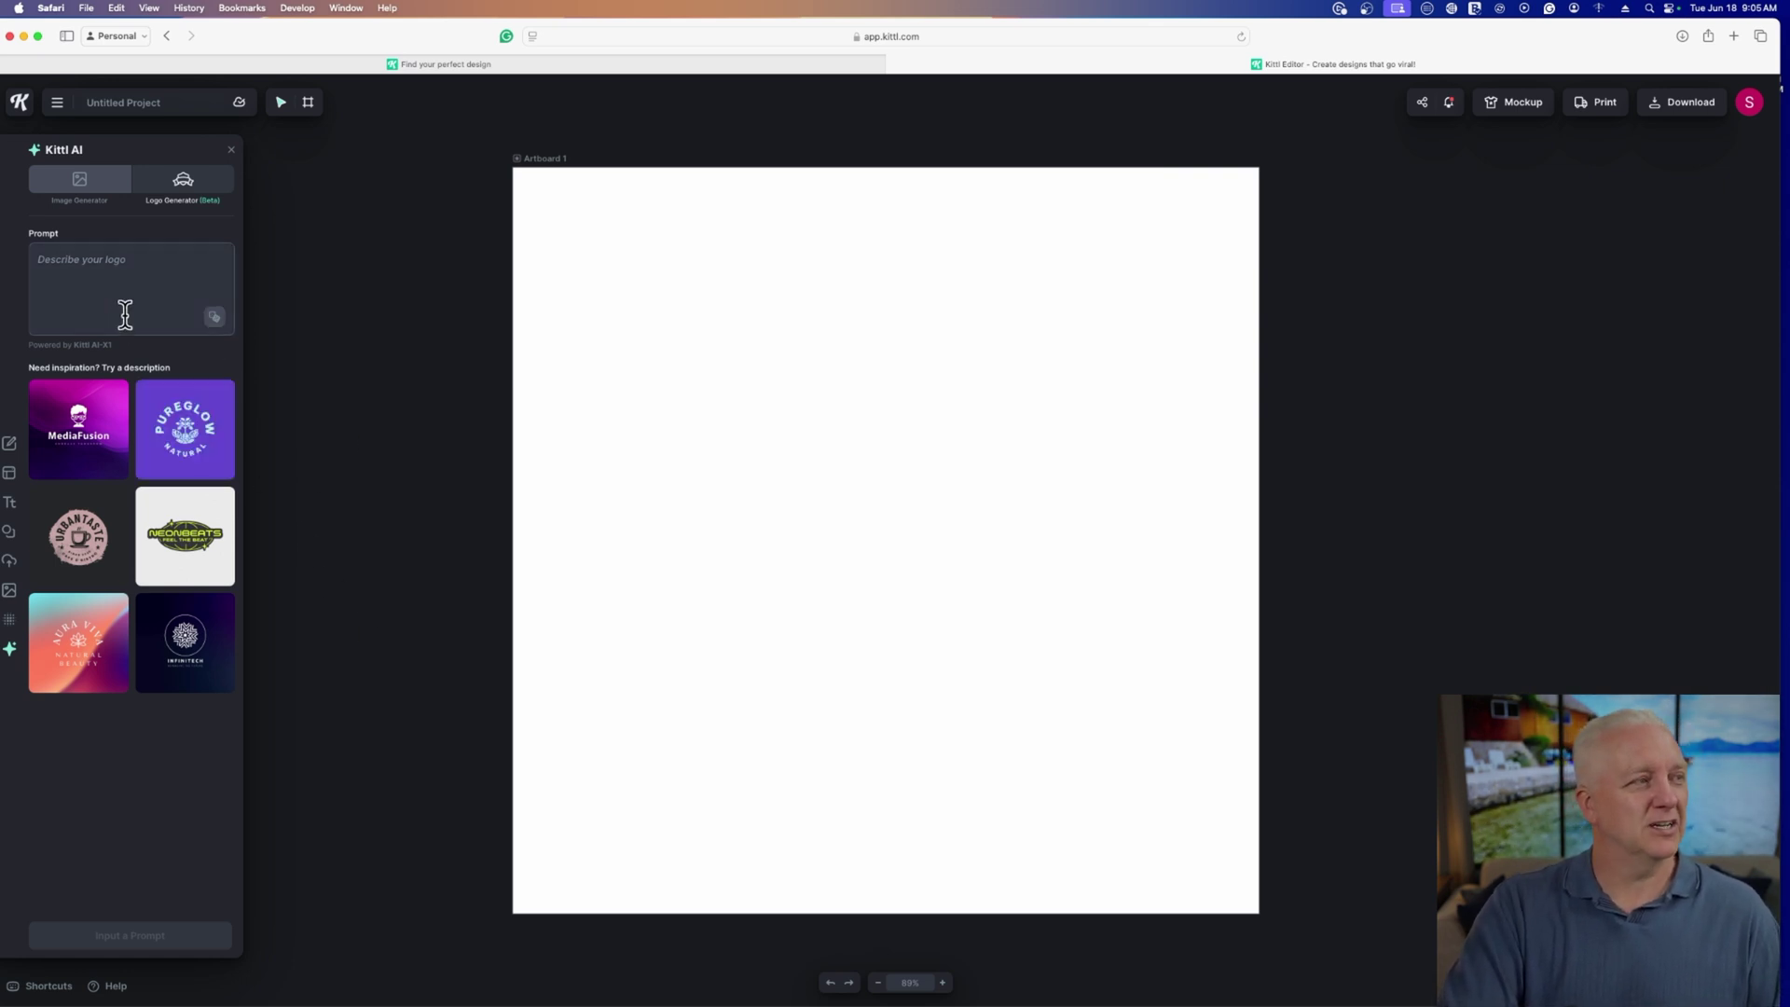
pyautogui.click(110, 271)
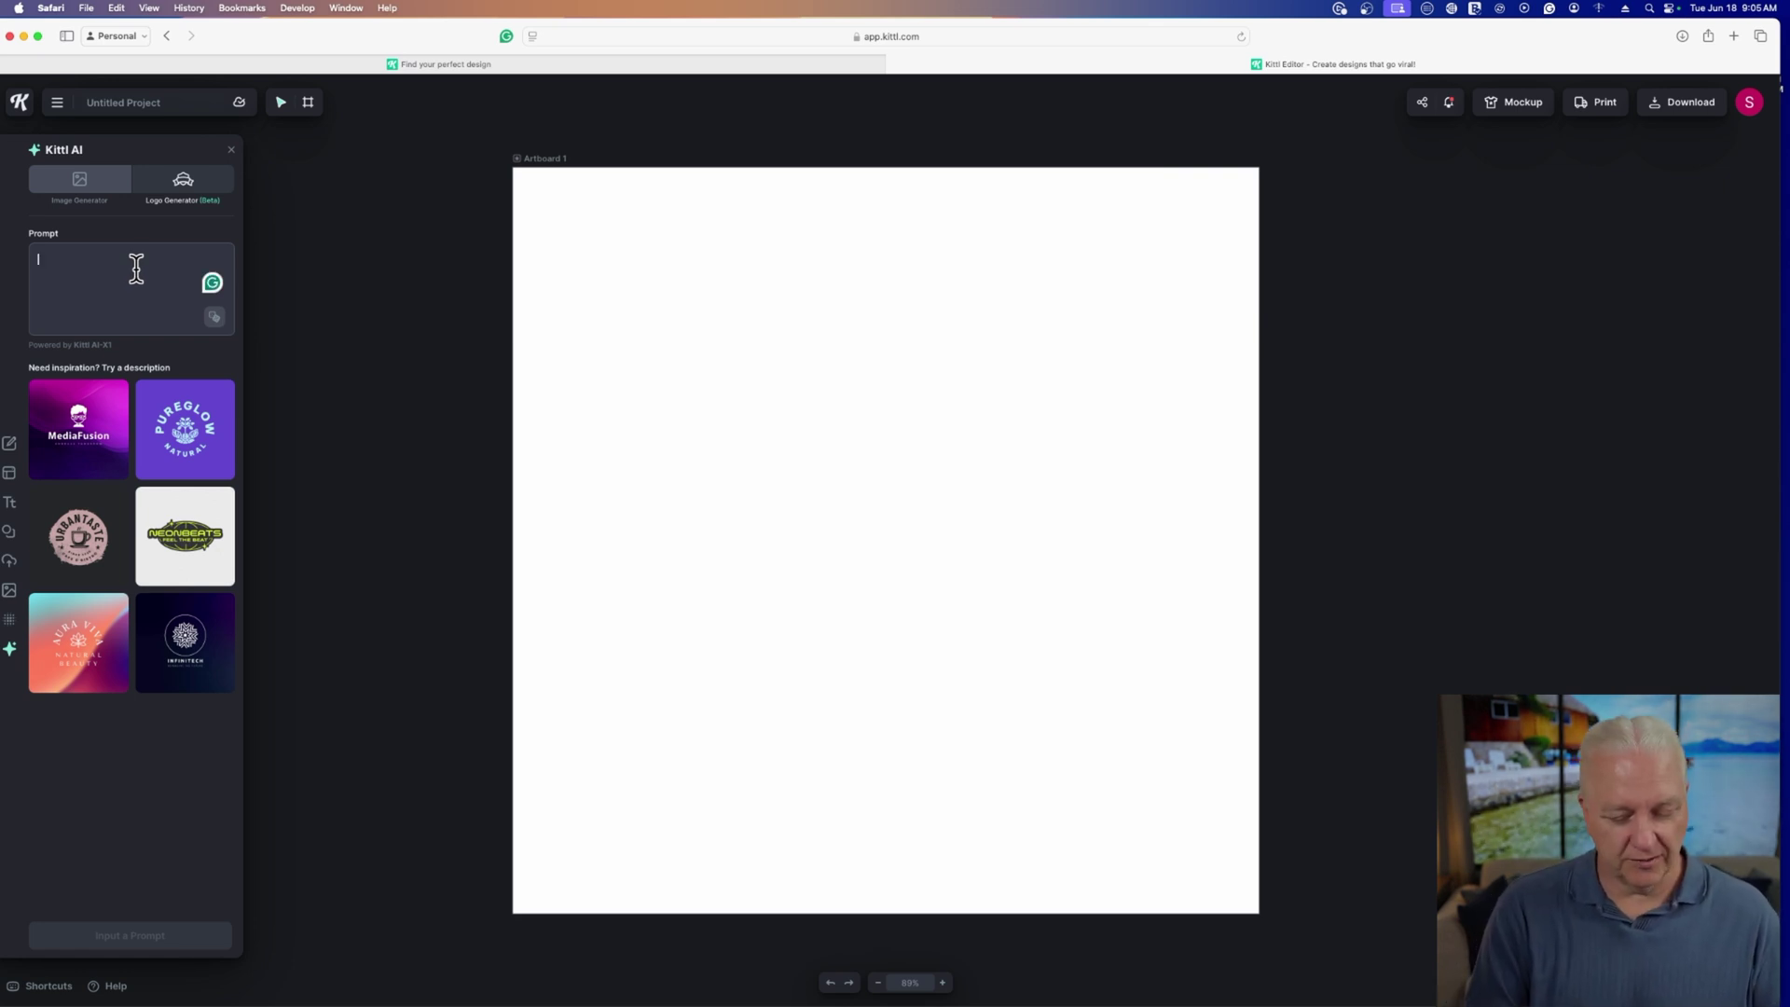
pyautogui.write('Cr')
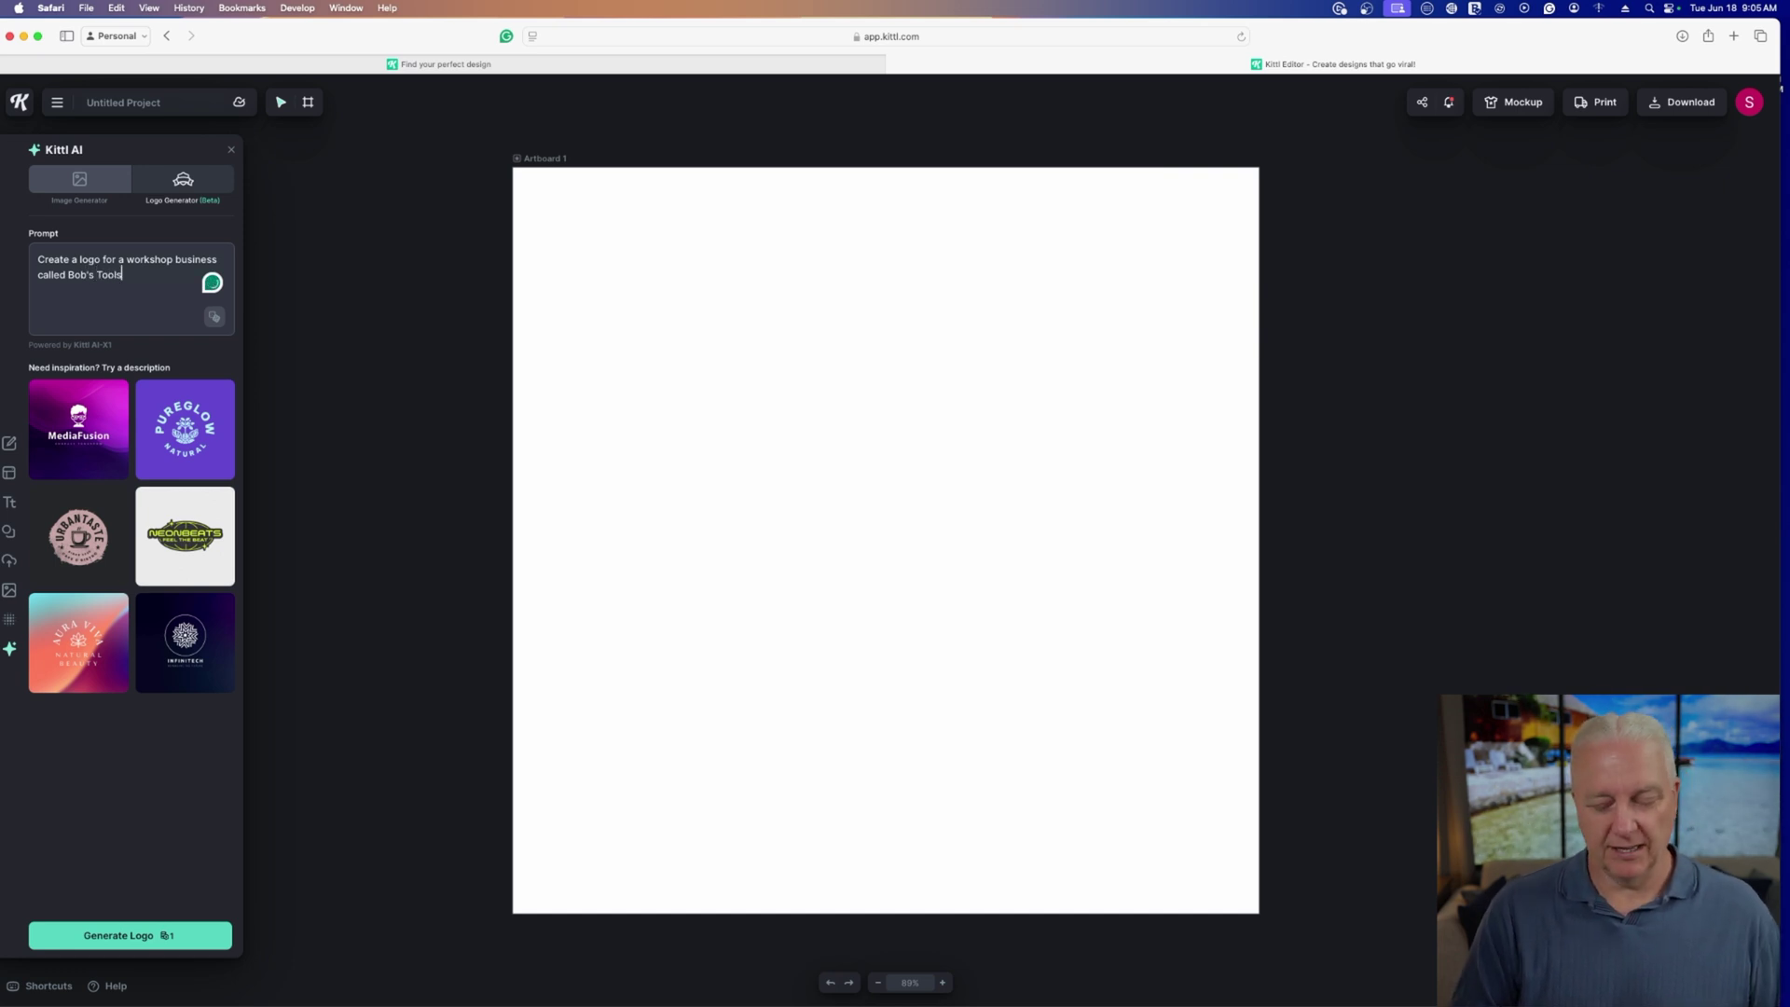
pyautogui.press('Return')
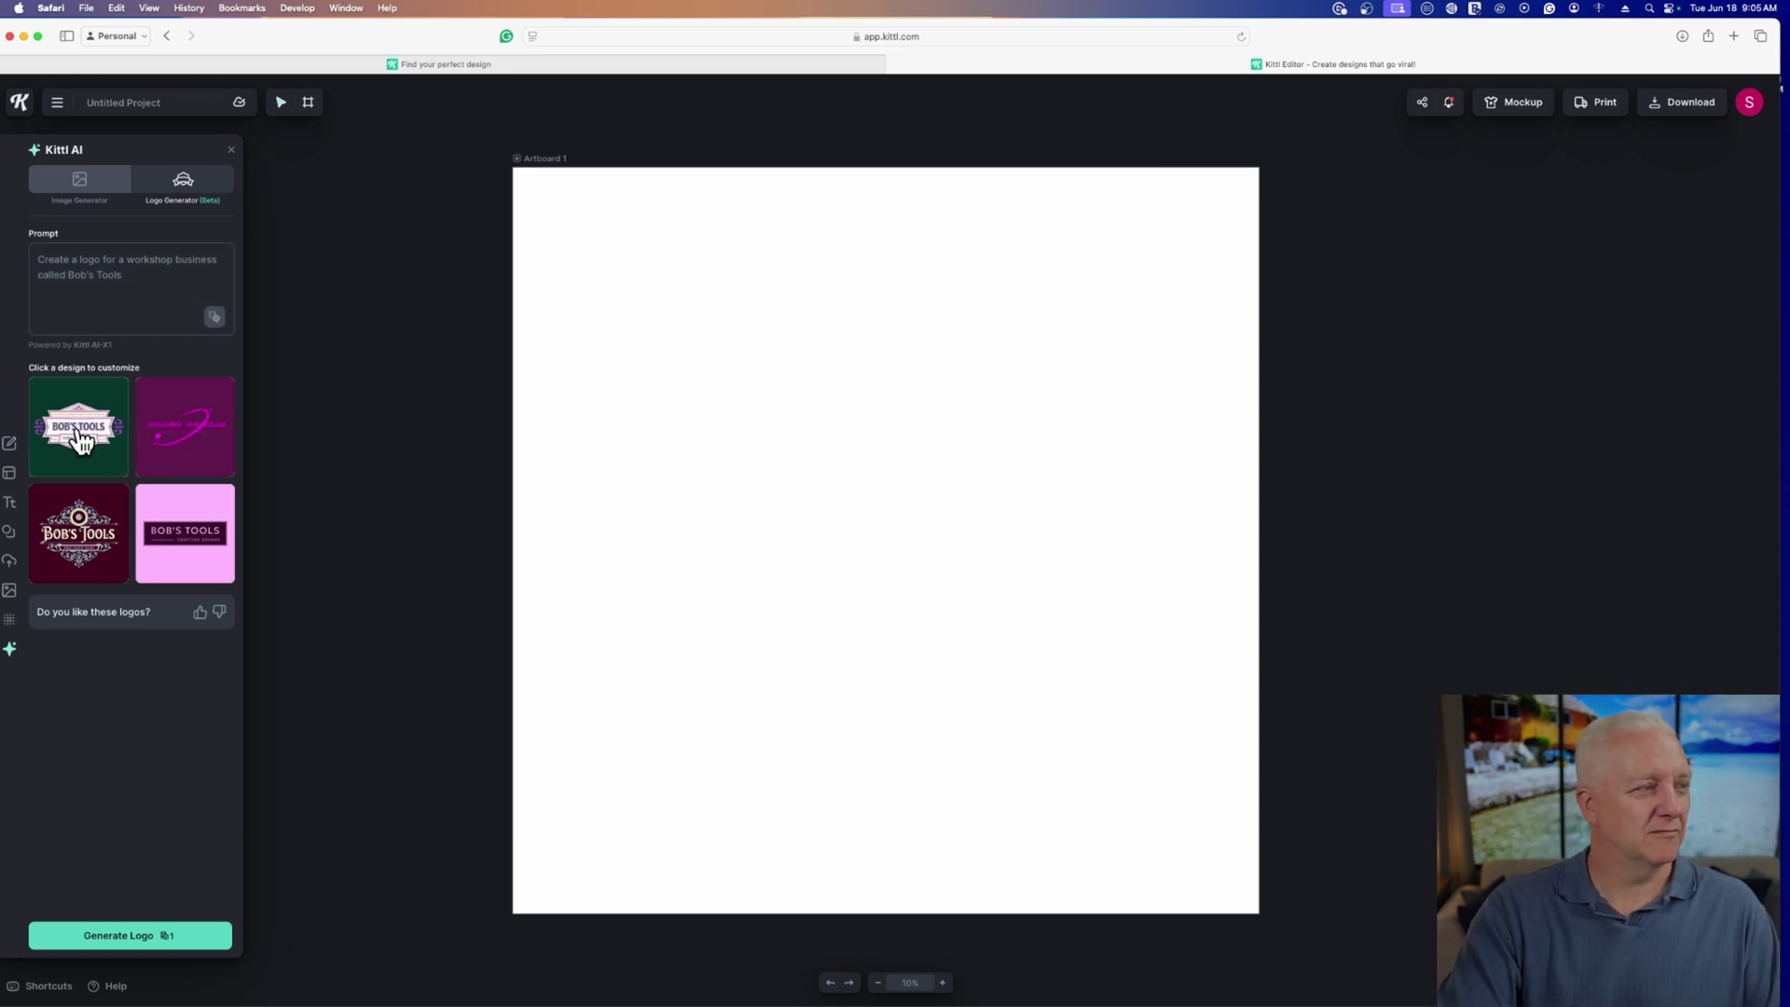
pyautogui.click(108, 459)
# Step: Add the first logo to Artboard 2, then regenerate options with the prompt changed to round logo
pyautogui.click(929, 577)
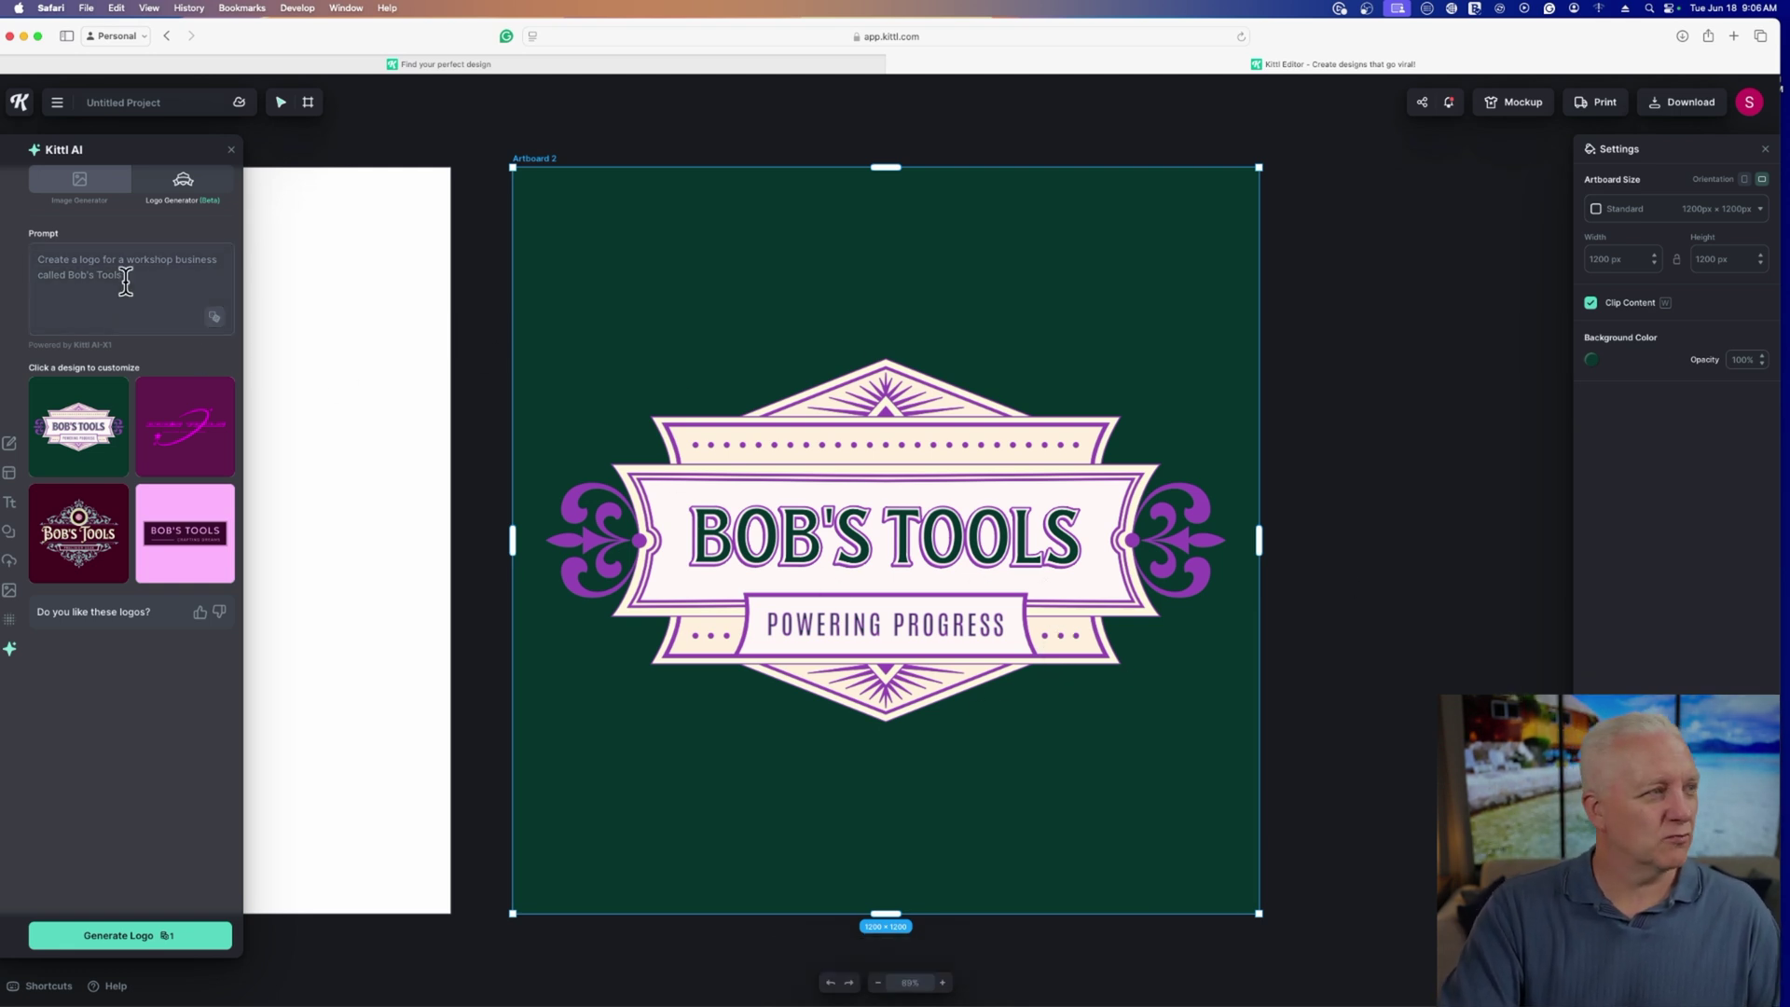
pyautogui.click(82, 260)
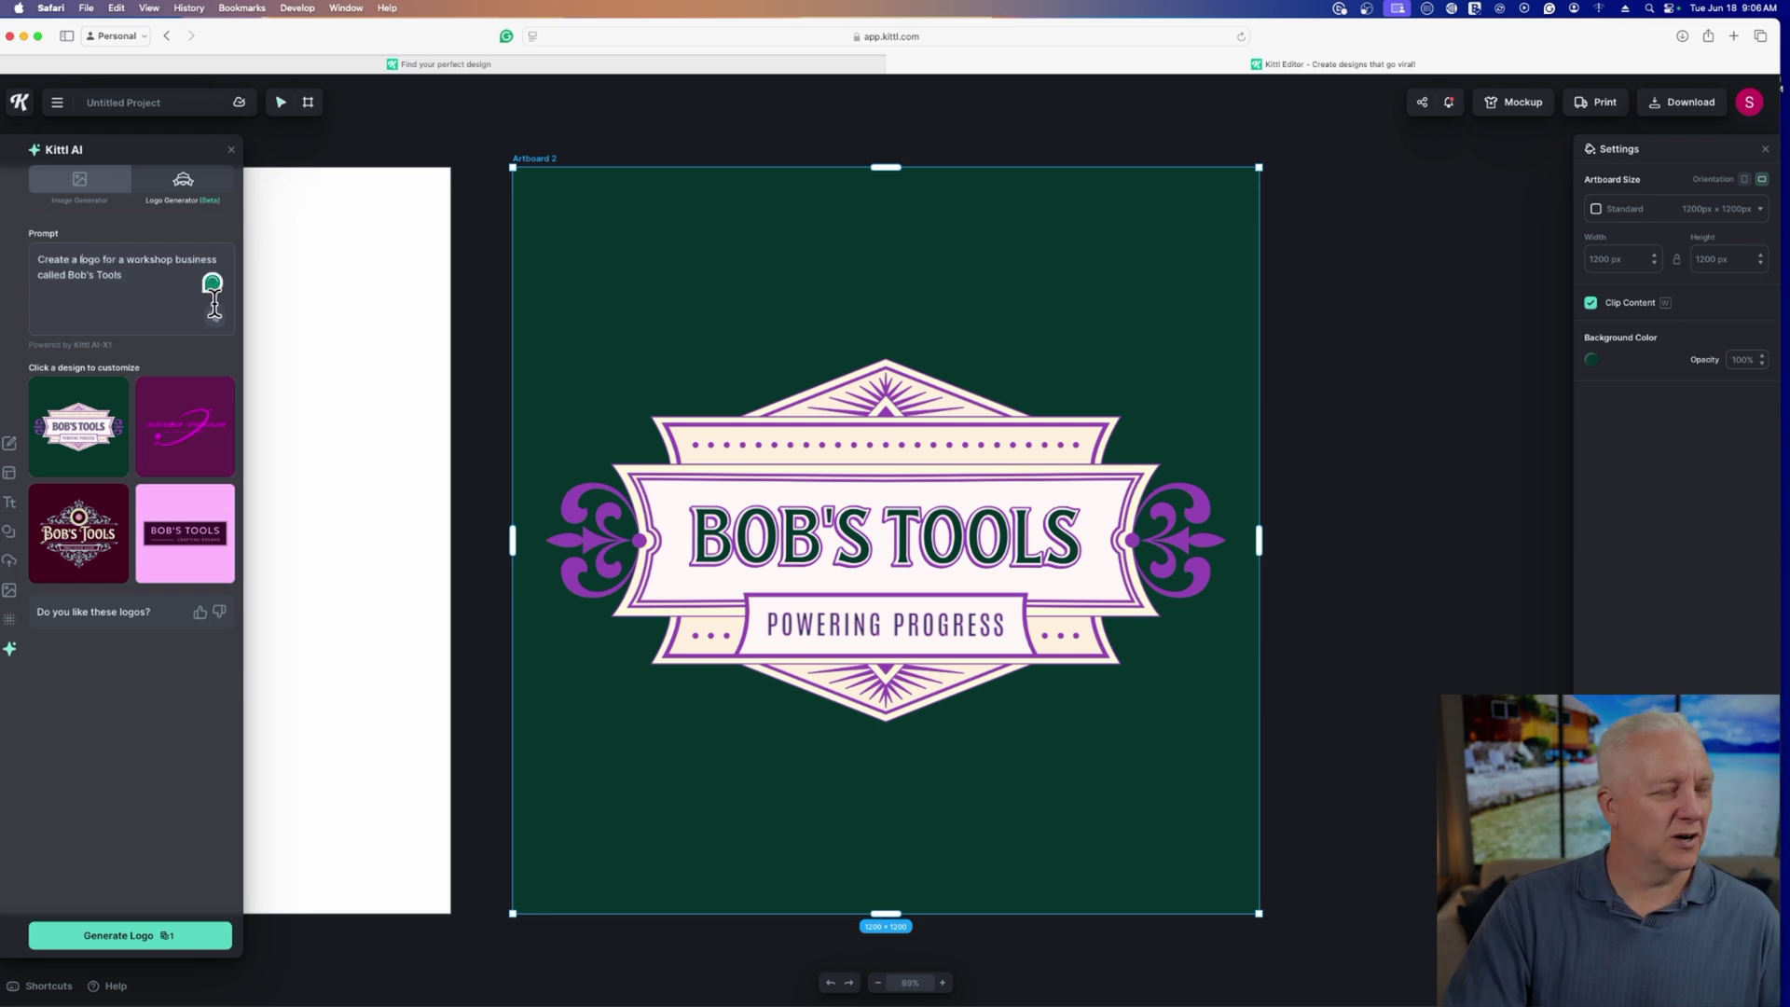
pyautogui.write('round')
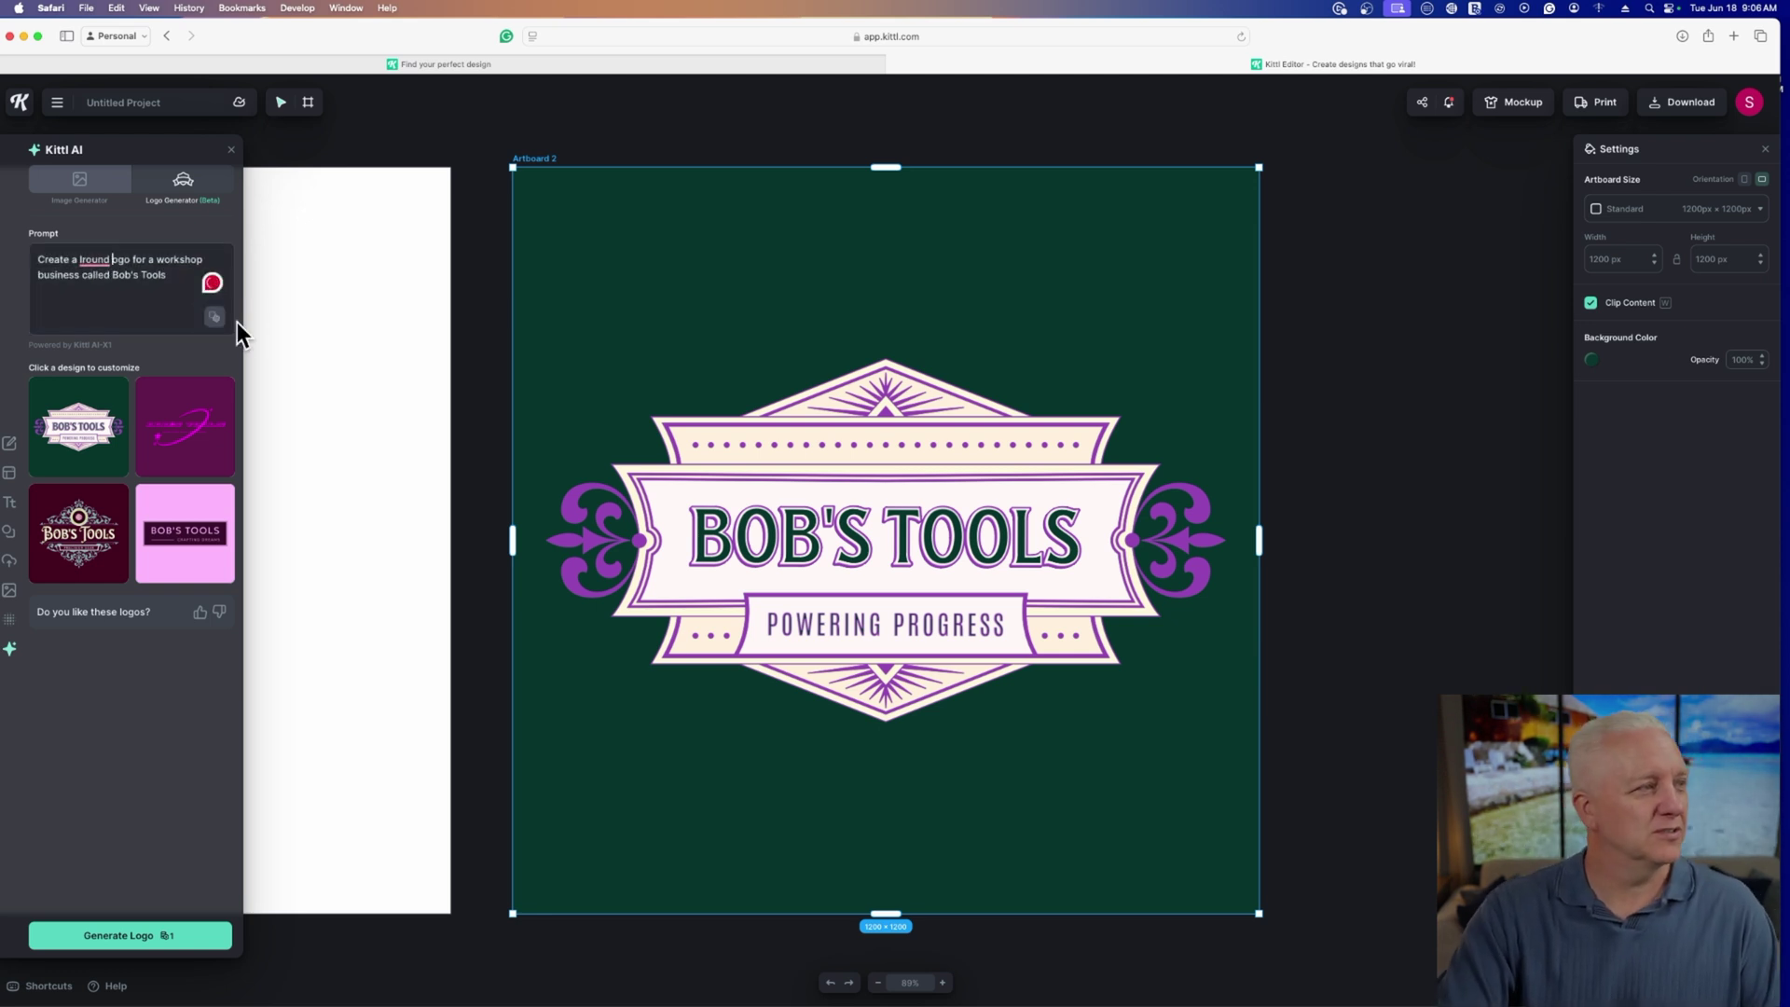
pyautogui.click(94, 260)
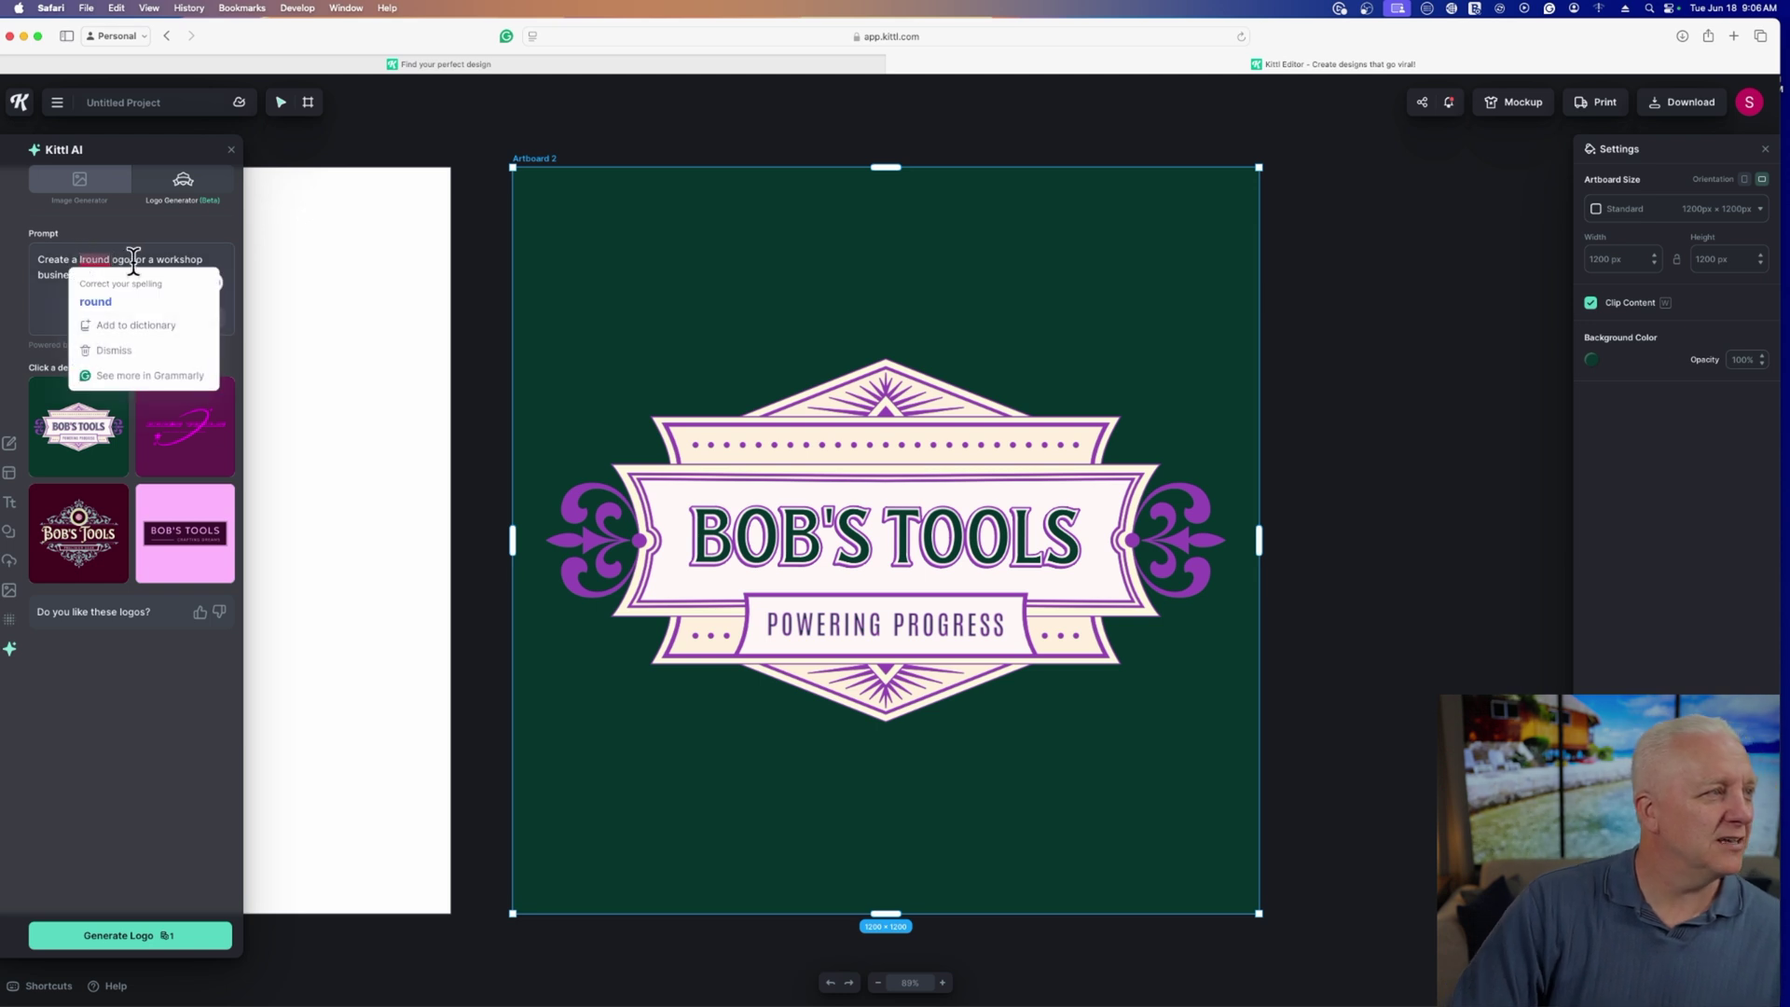
pyautogui.press('Escape')
pyautogui.press('Delete')
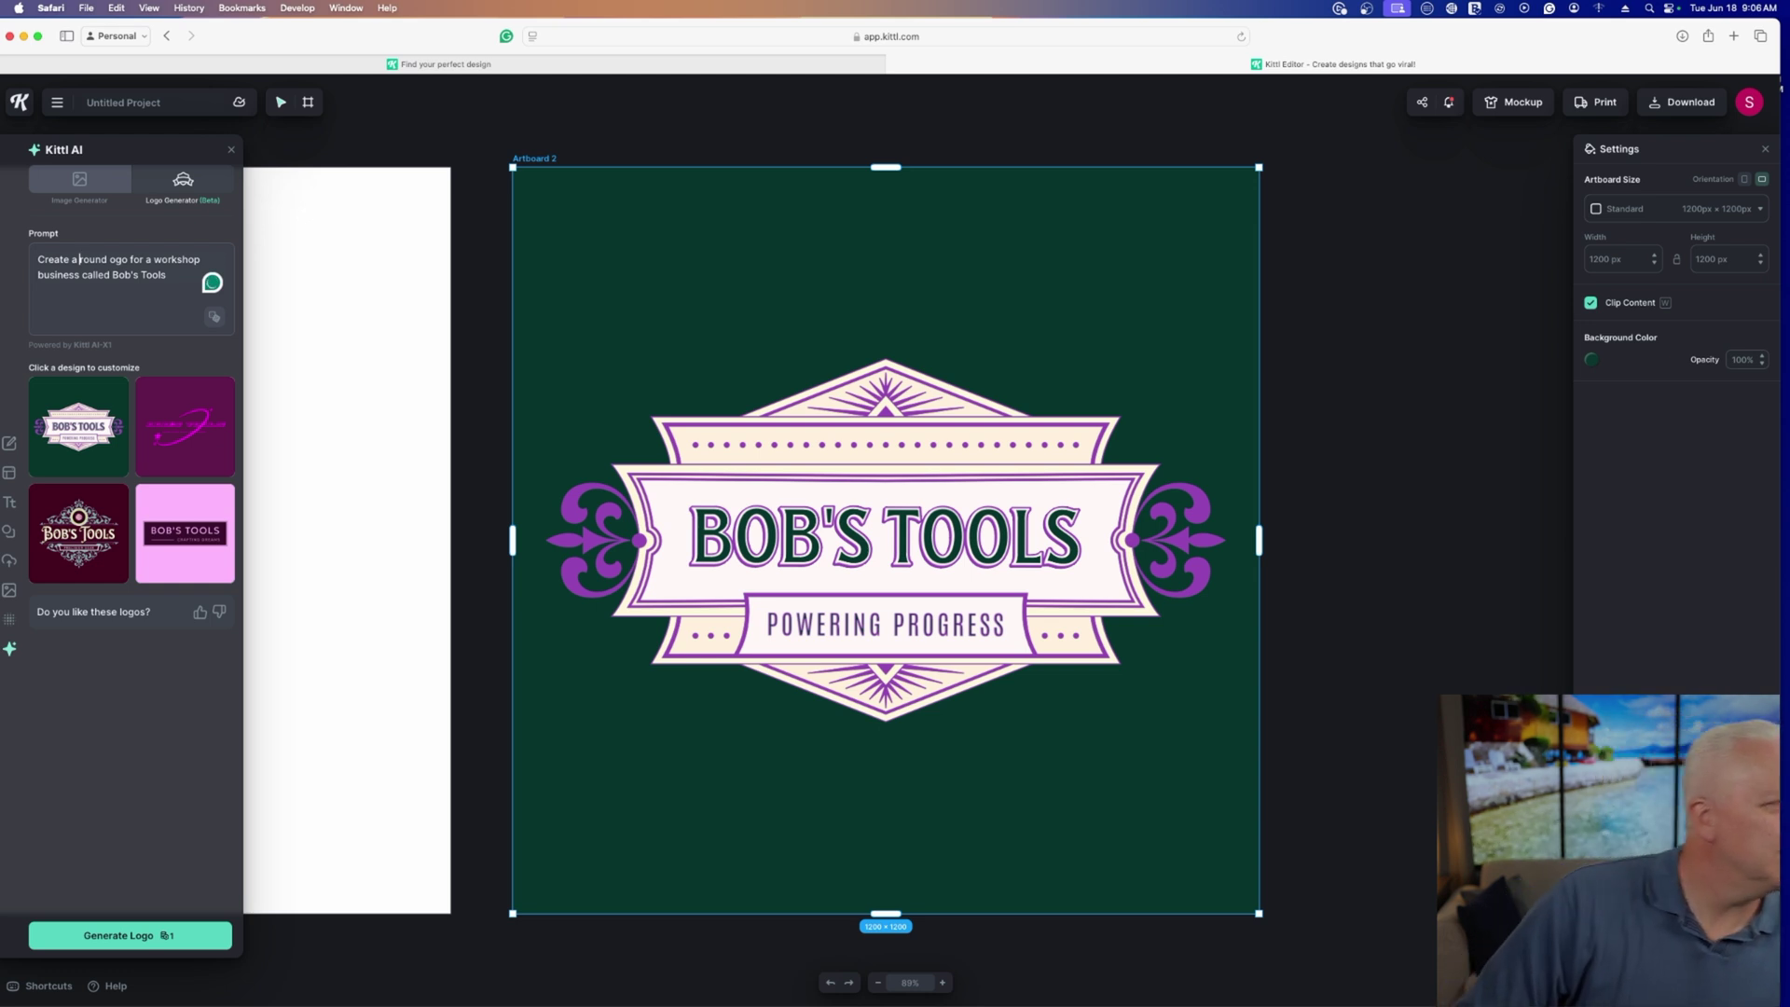
pyautogui.click(89, 942)
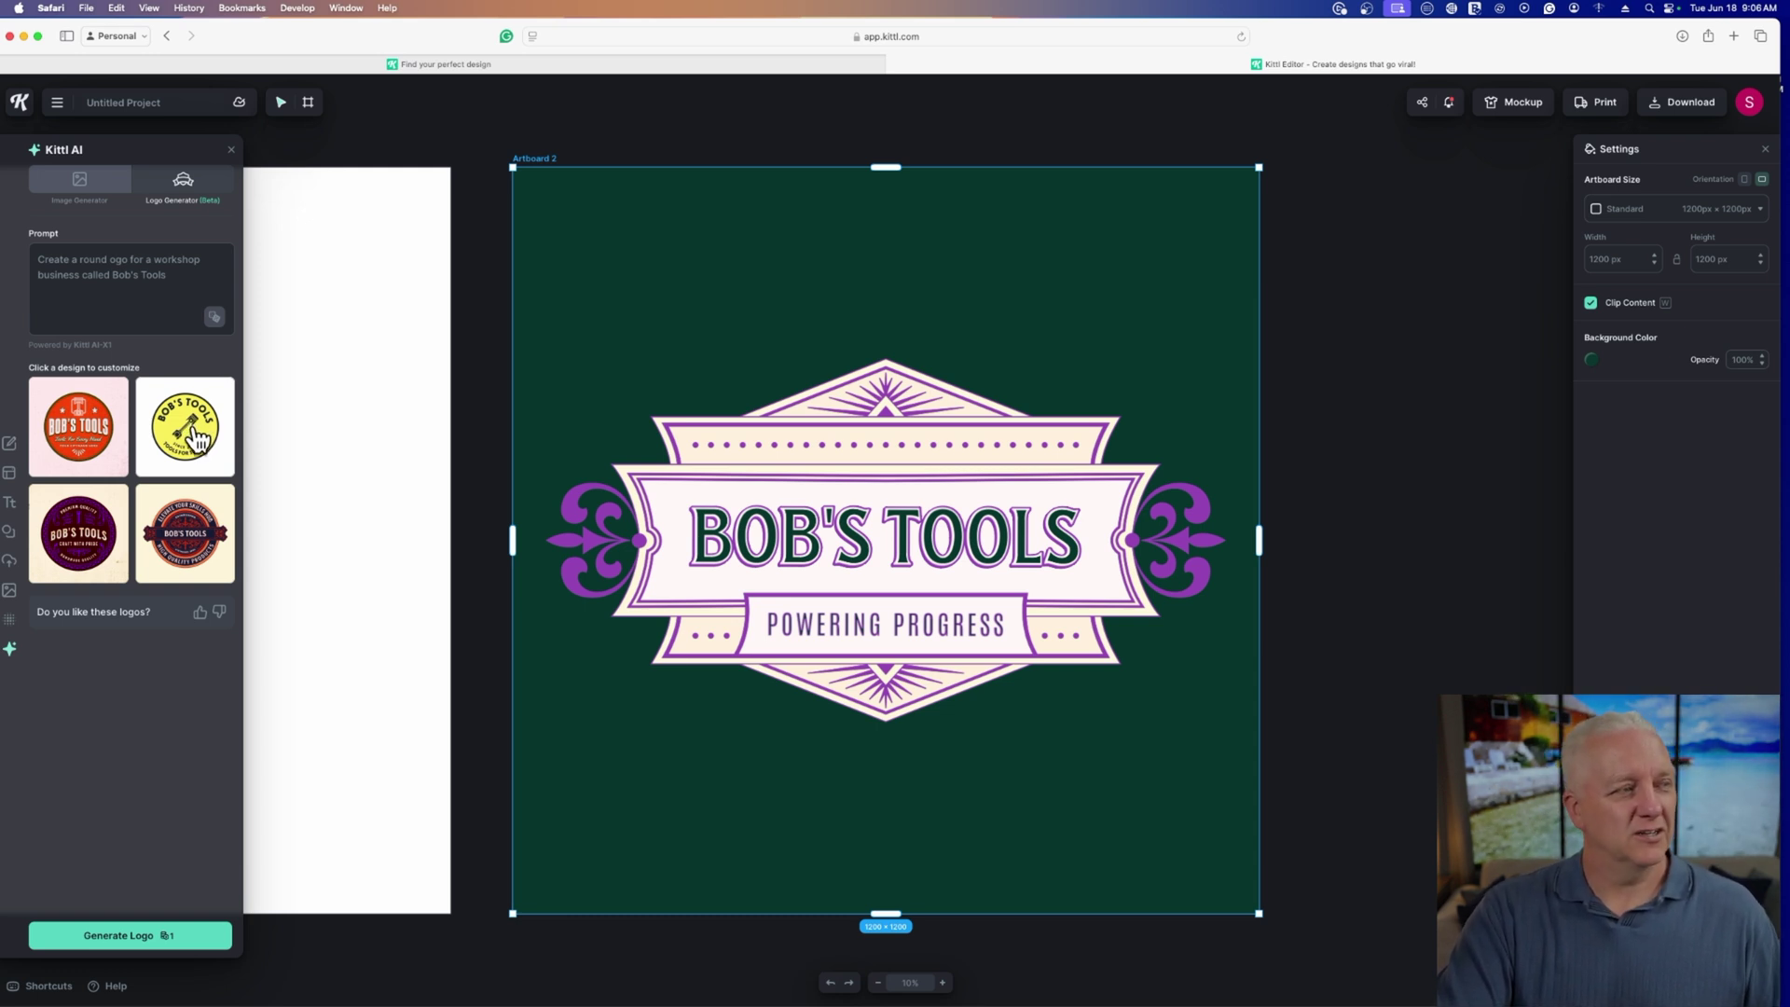
# Step: Add the yellow round Bob's Tools badge to the project as Artboard 3
pyautogui.click(194, 432)
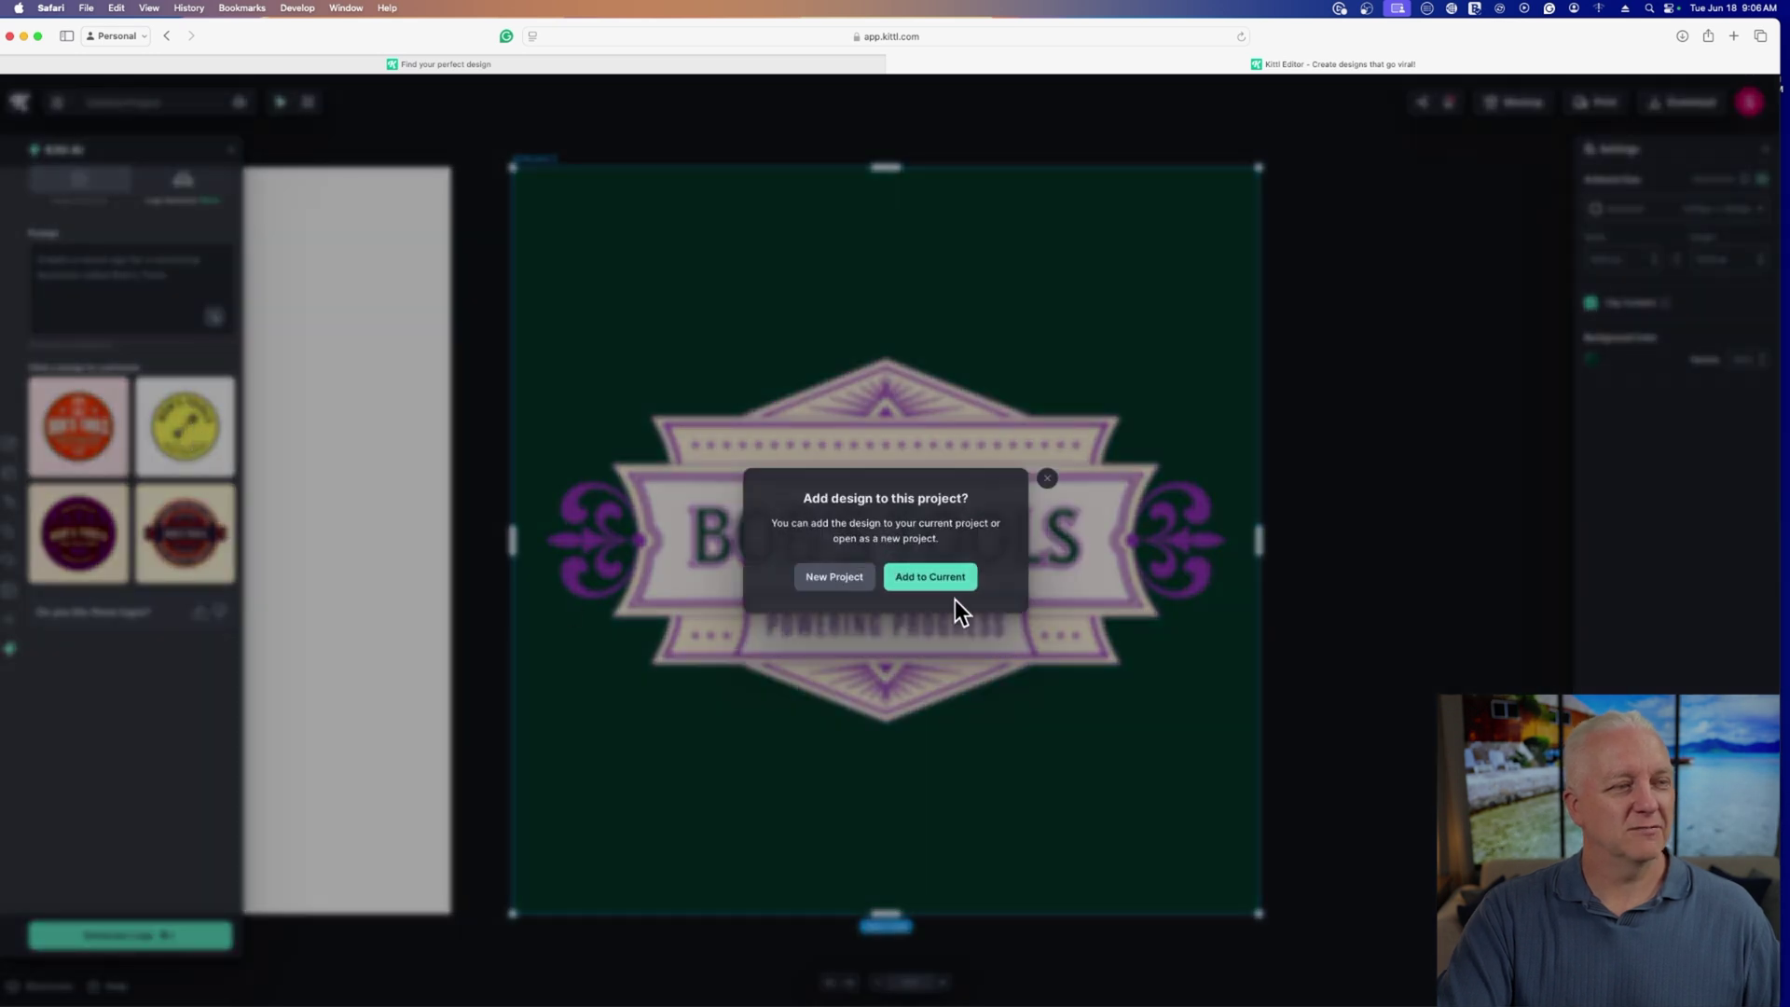
pyautogui.click(930, 578)
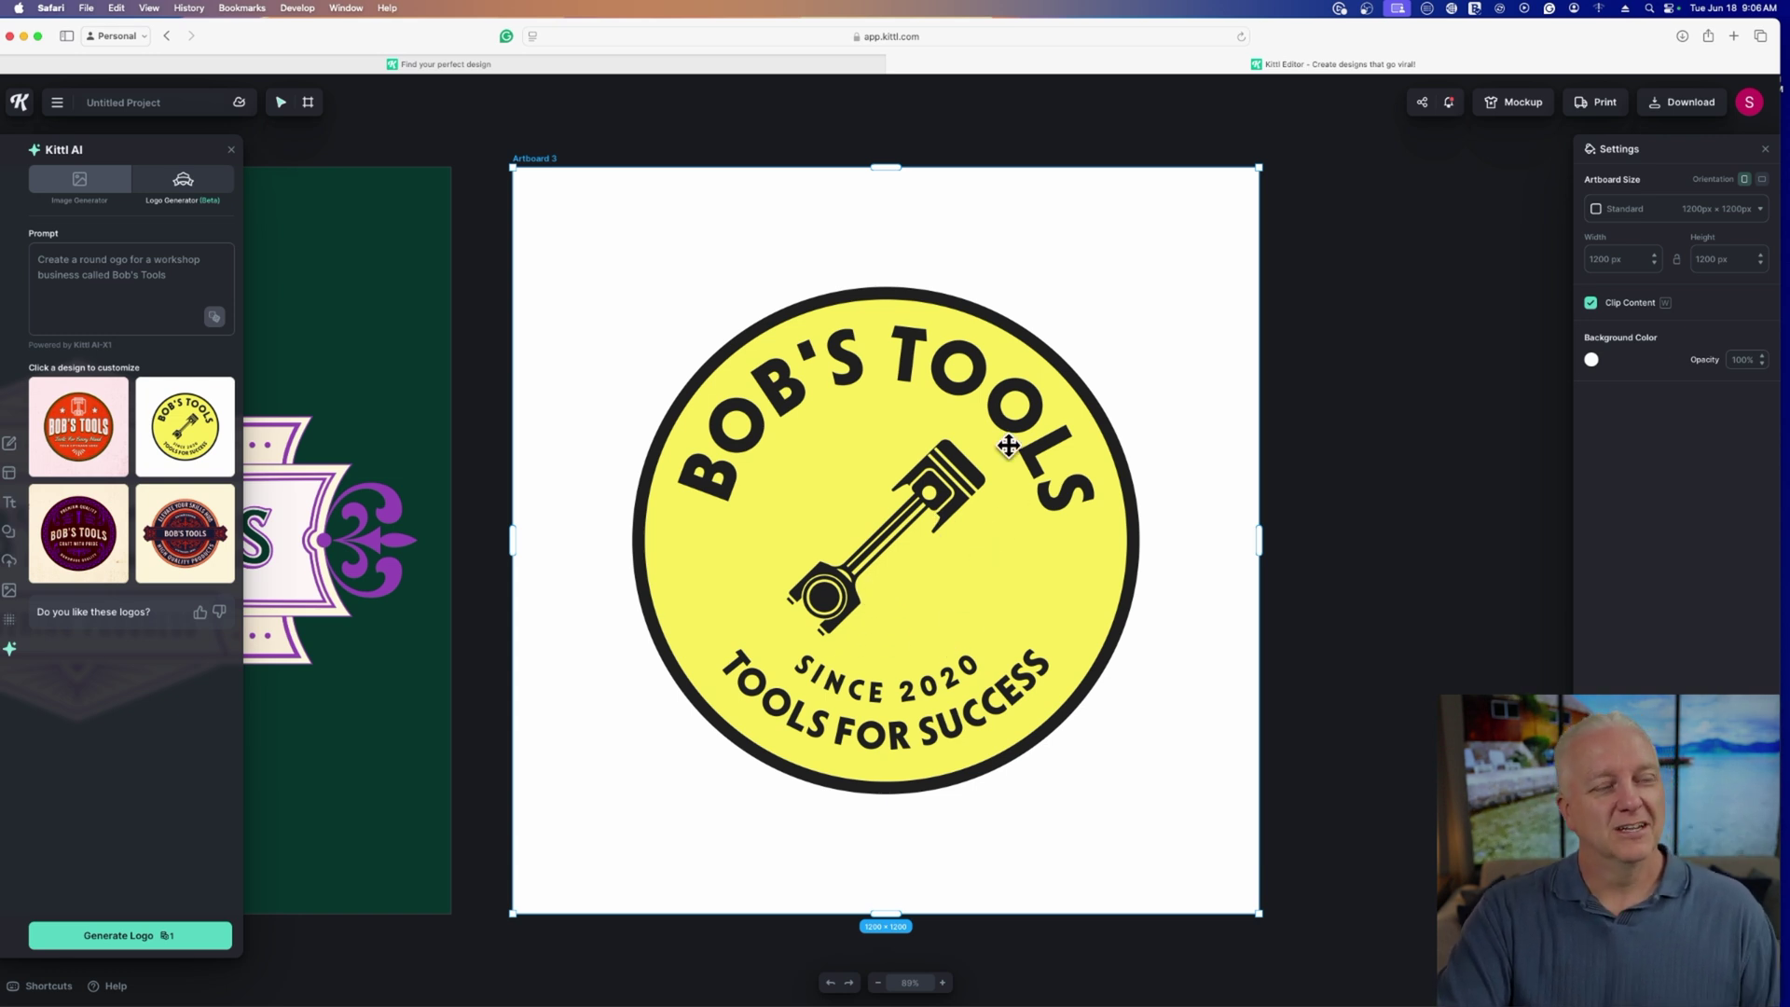
pyautogui.click(1027, 414)
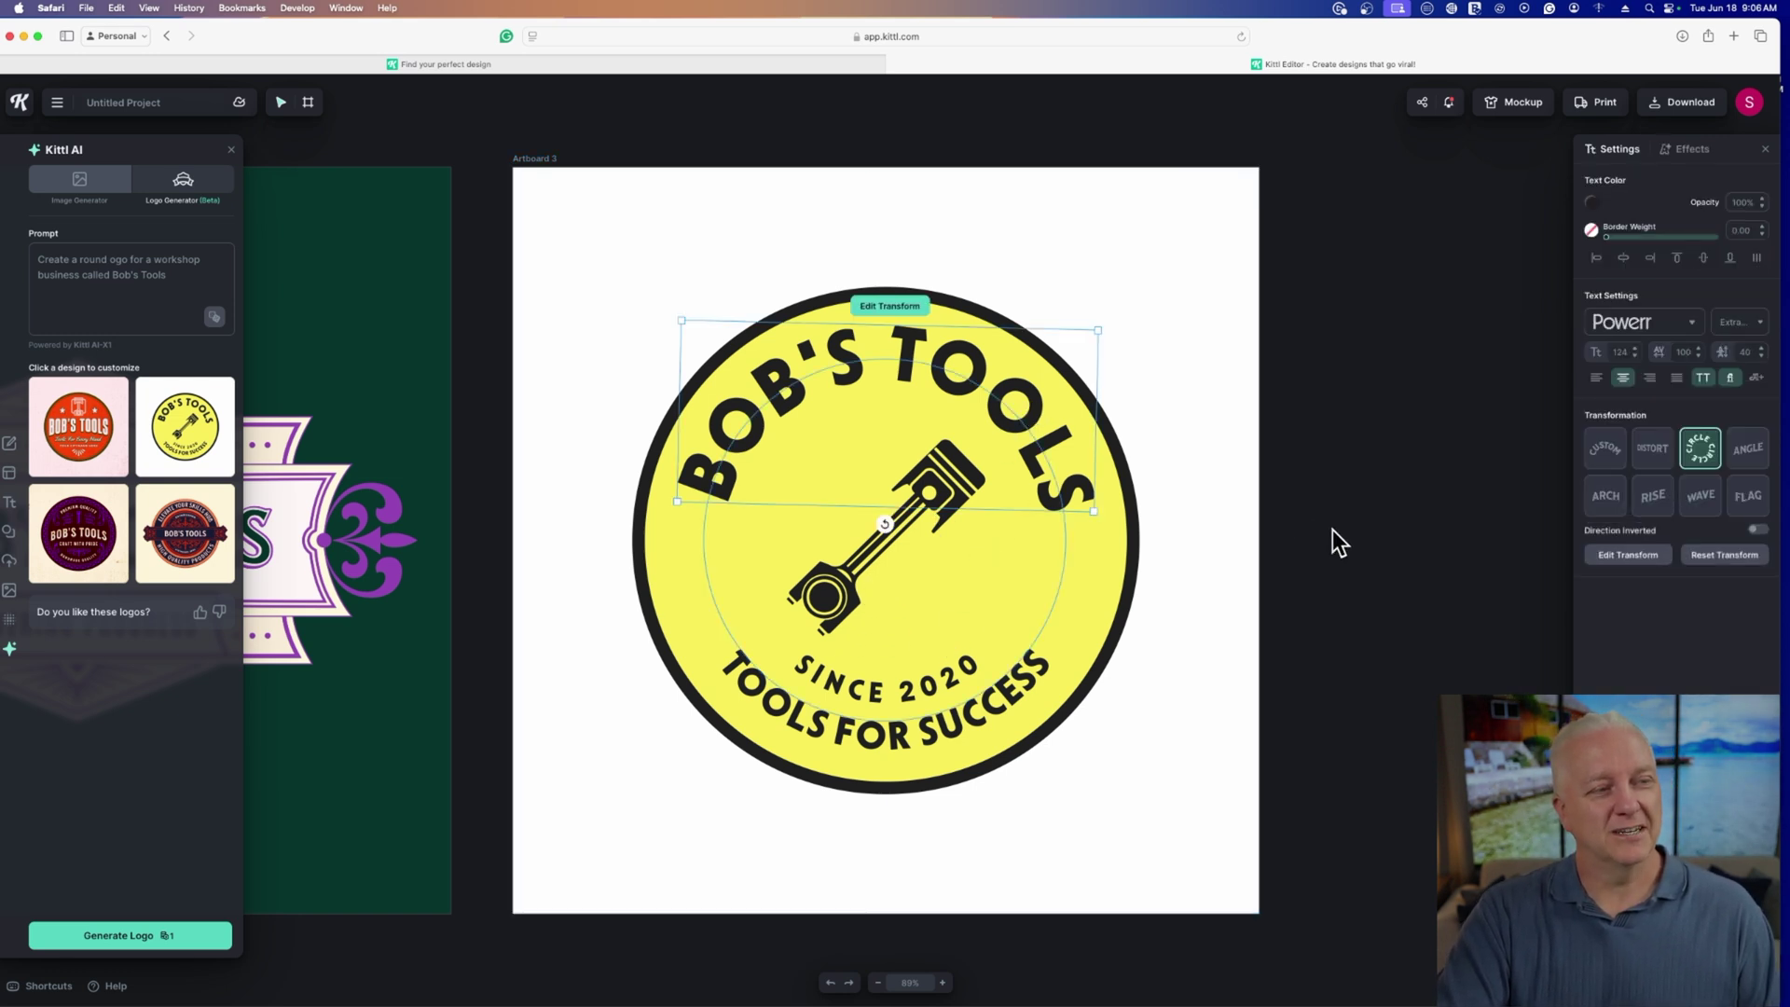
pyautogui.click(1184, 727)
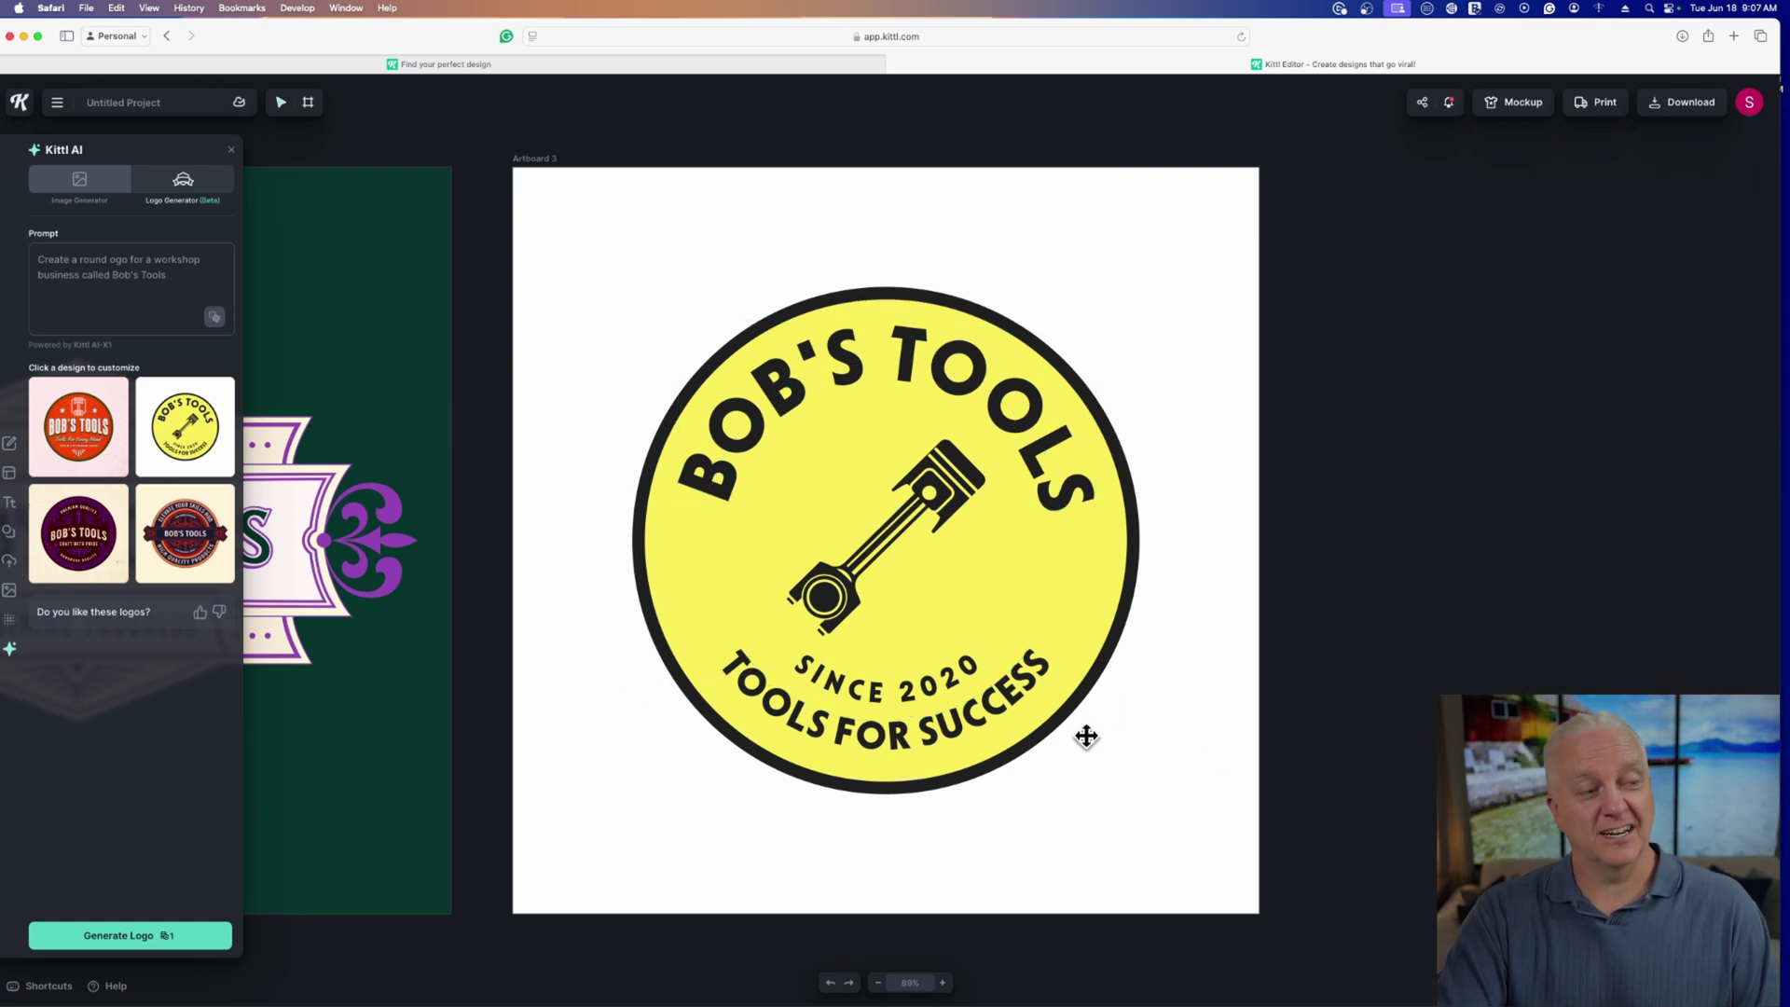
# Step: Change the curved SINCE 2020 text so the year reads 2007
pyautogui.click(975, 679)
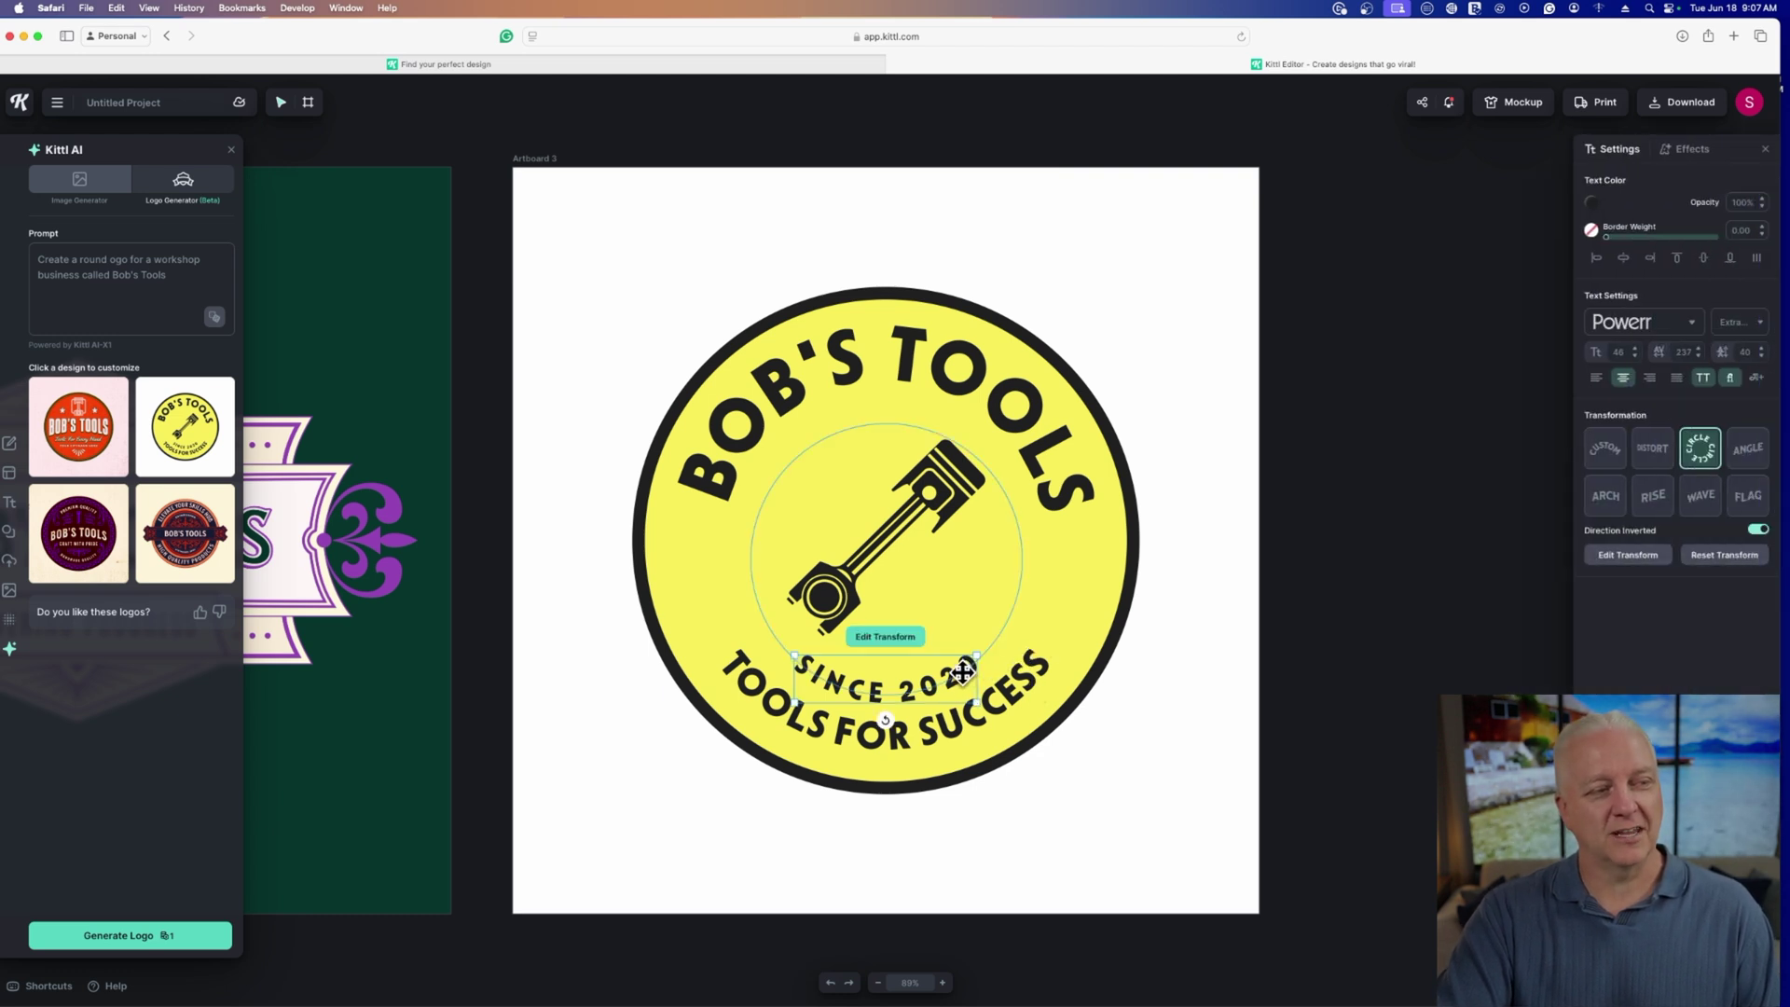
pyautogui.doubleClick(962, 670)
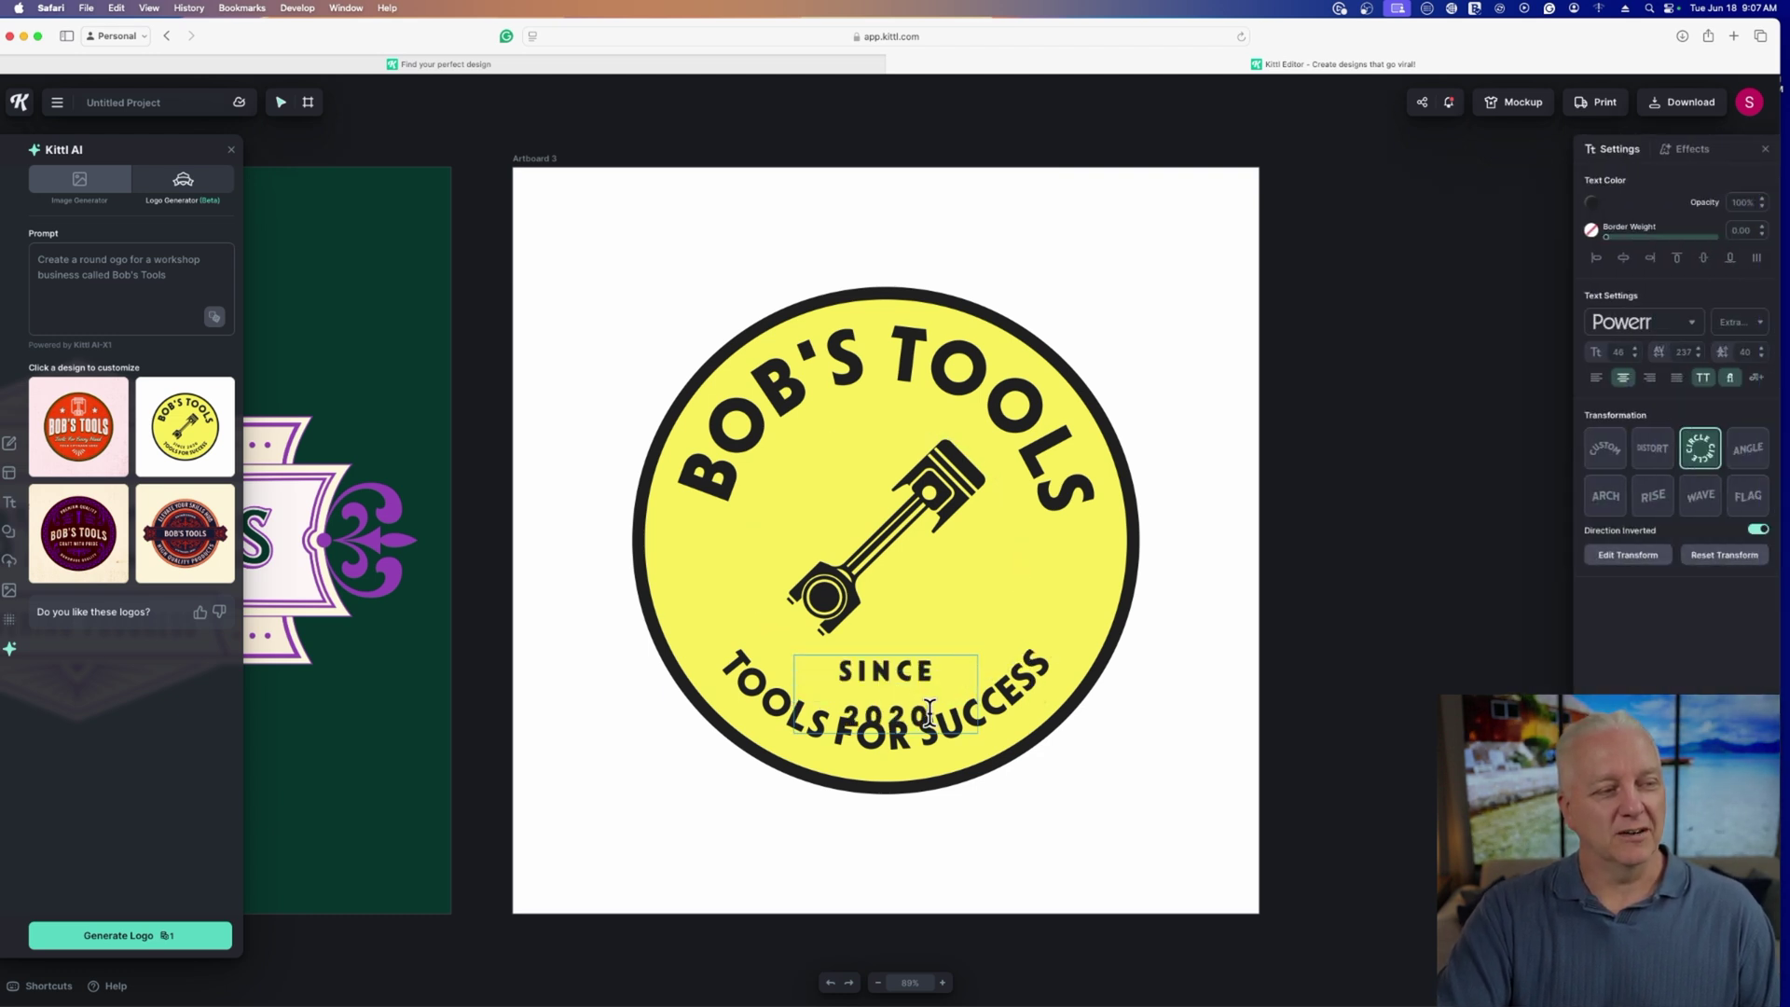
pyautogui.press('BackSpace')
pyautogui.press('BackSpace')
pyautogui.write('0')
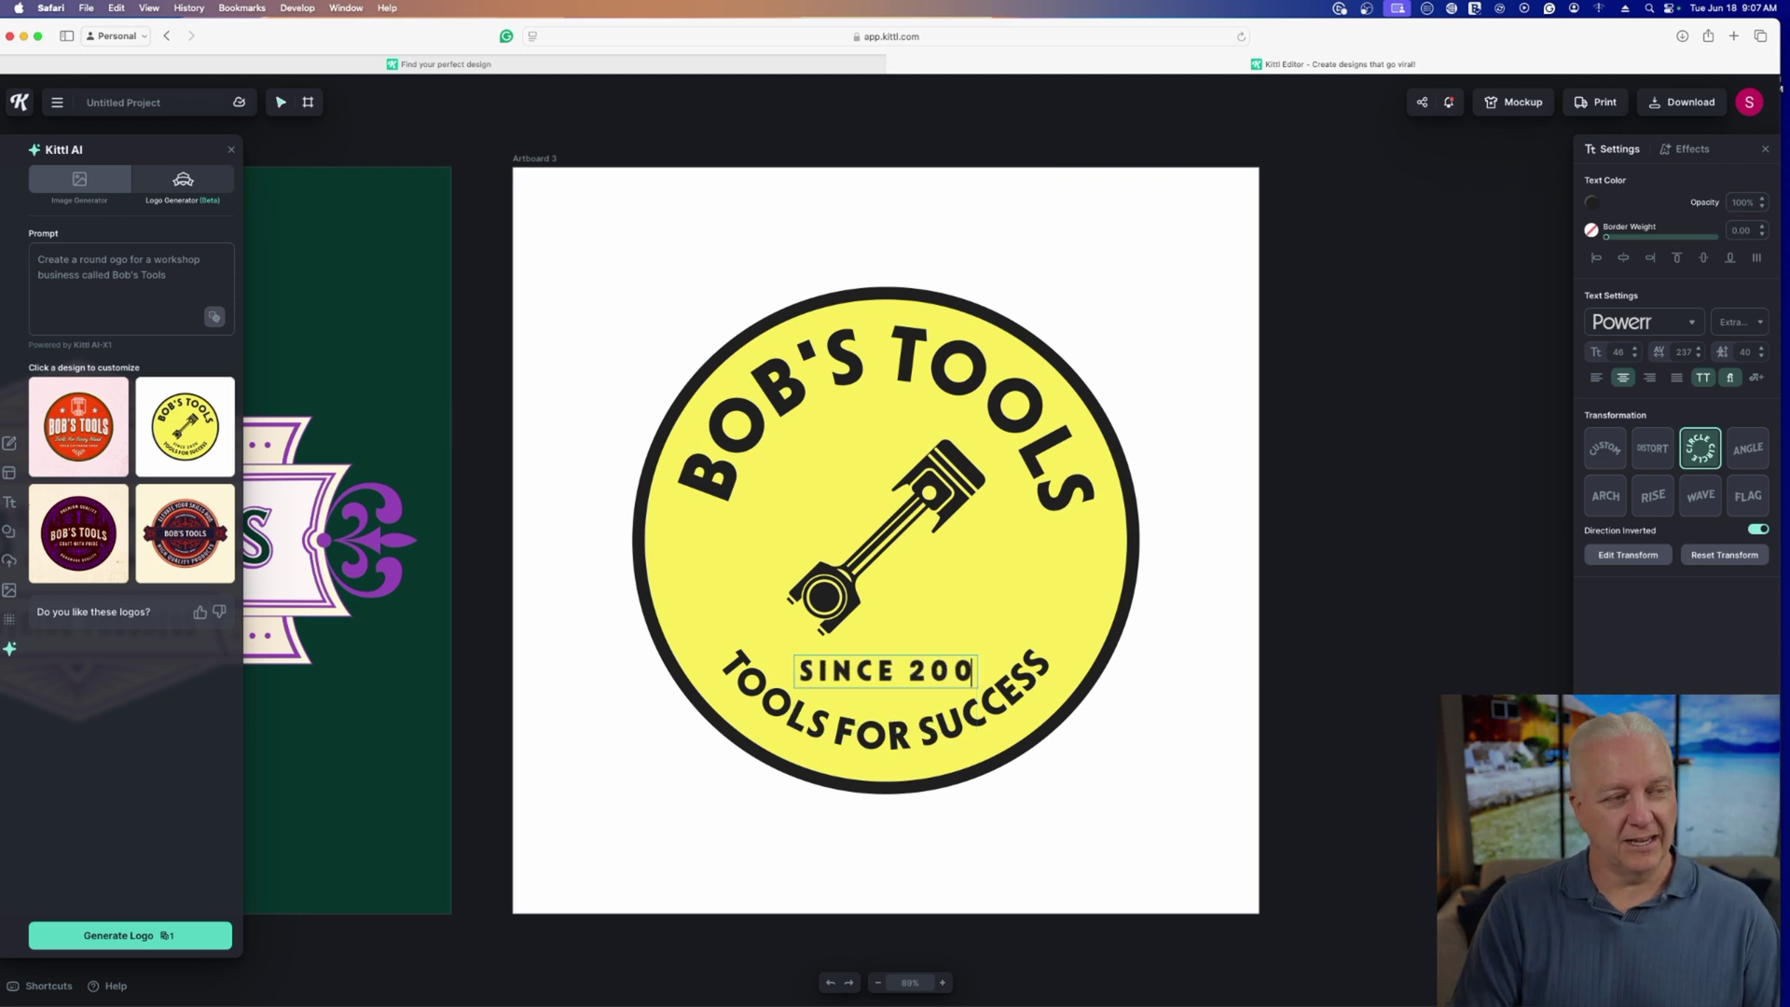
pyautogui.write('7')
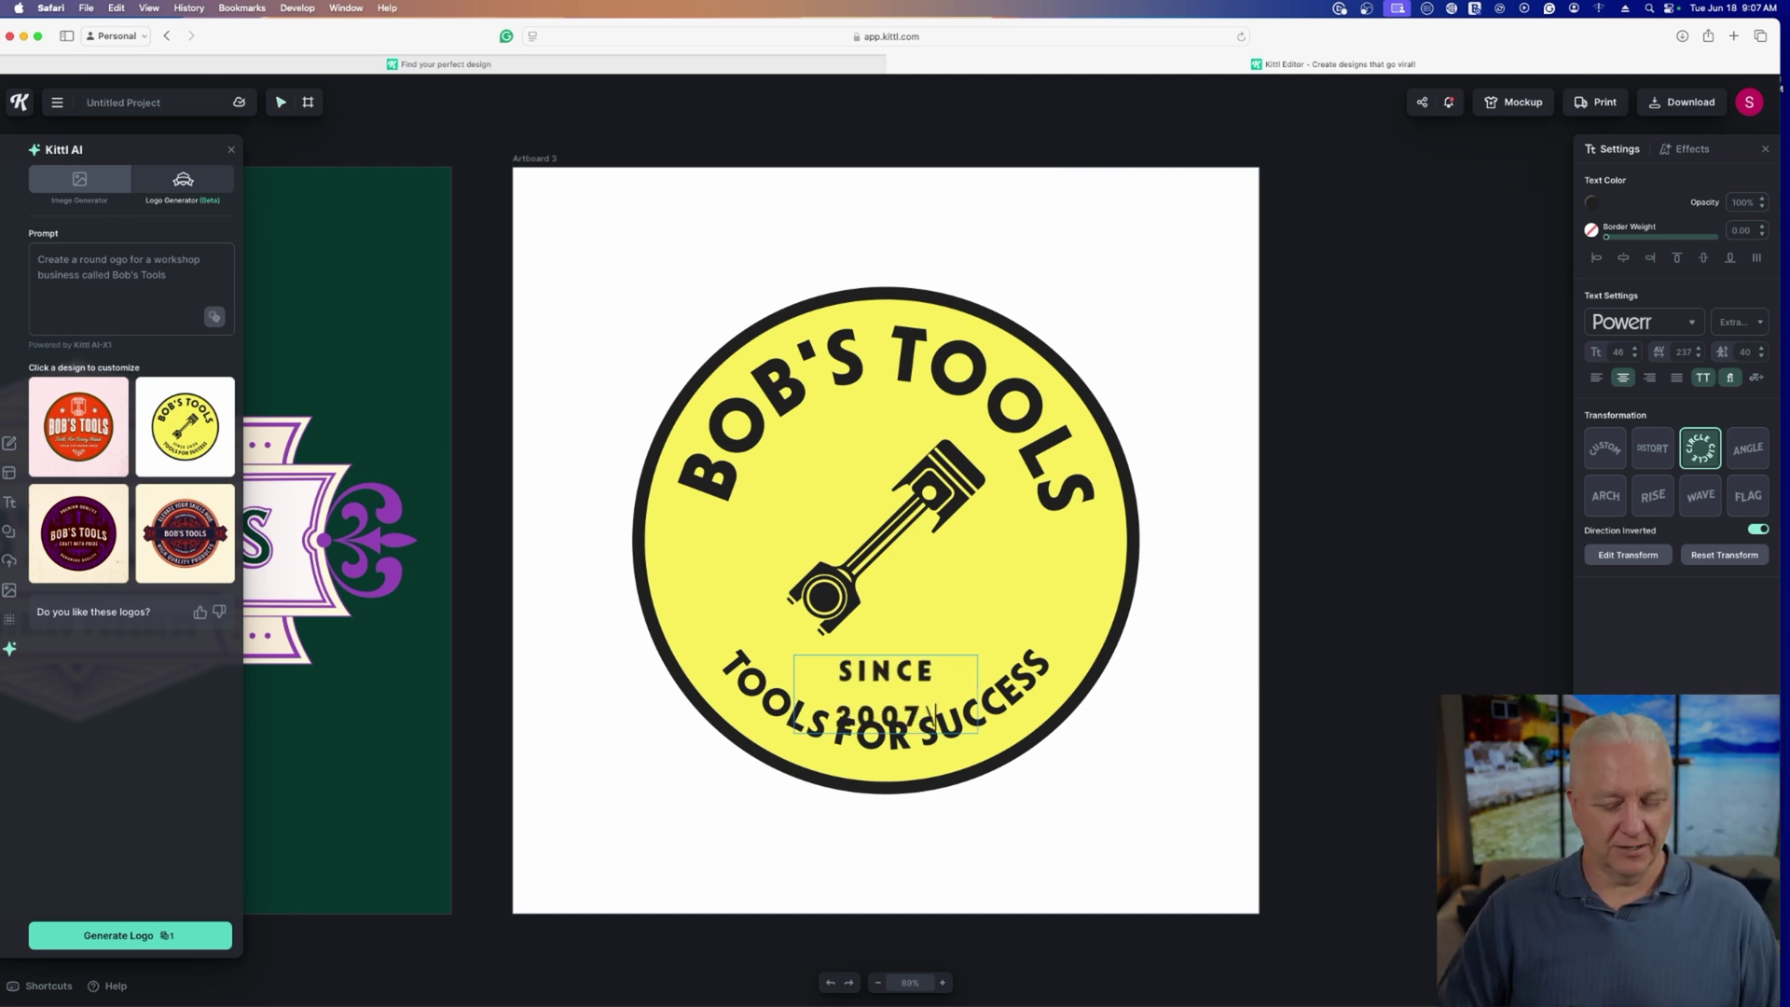
pyautogui.press('Escape')
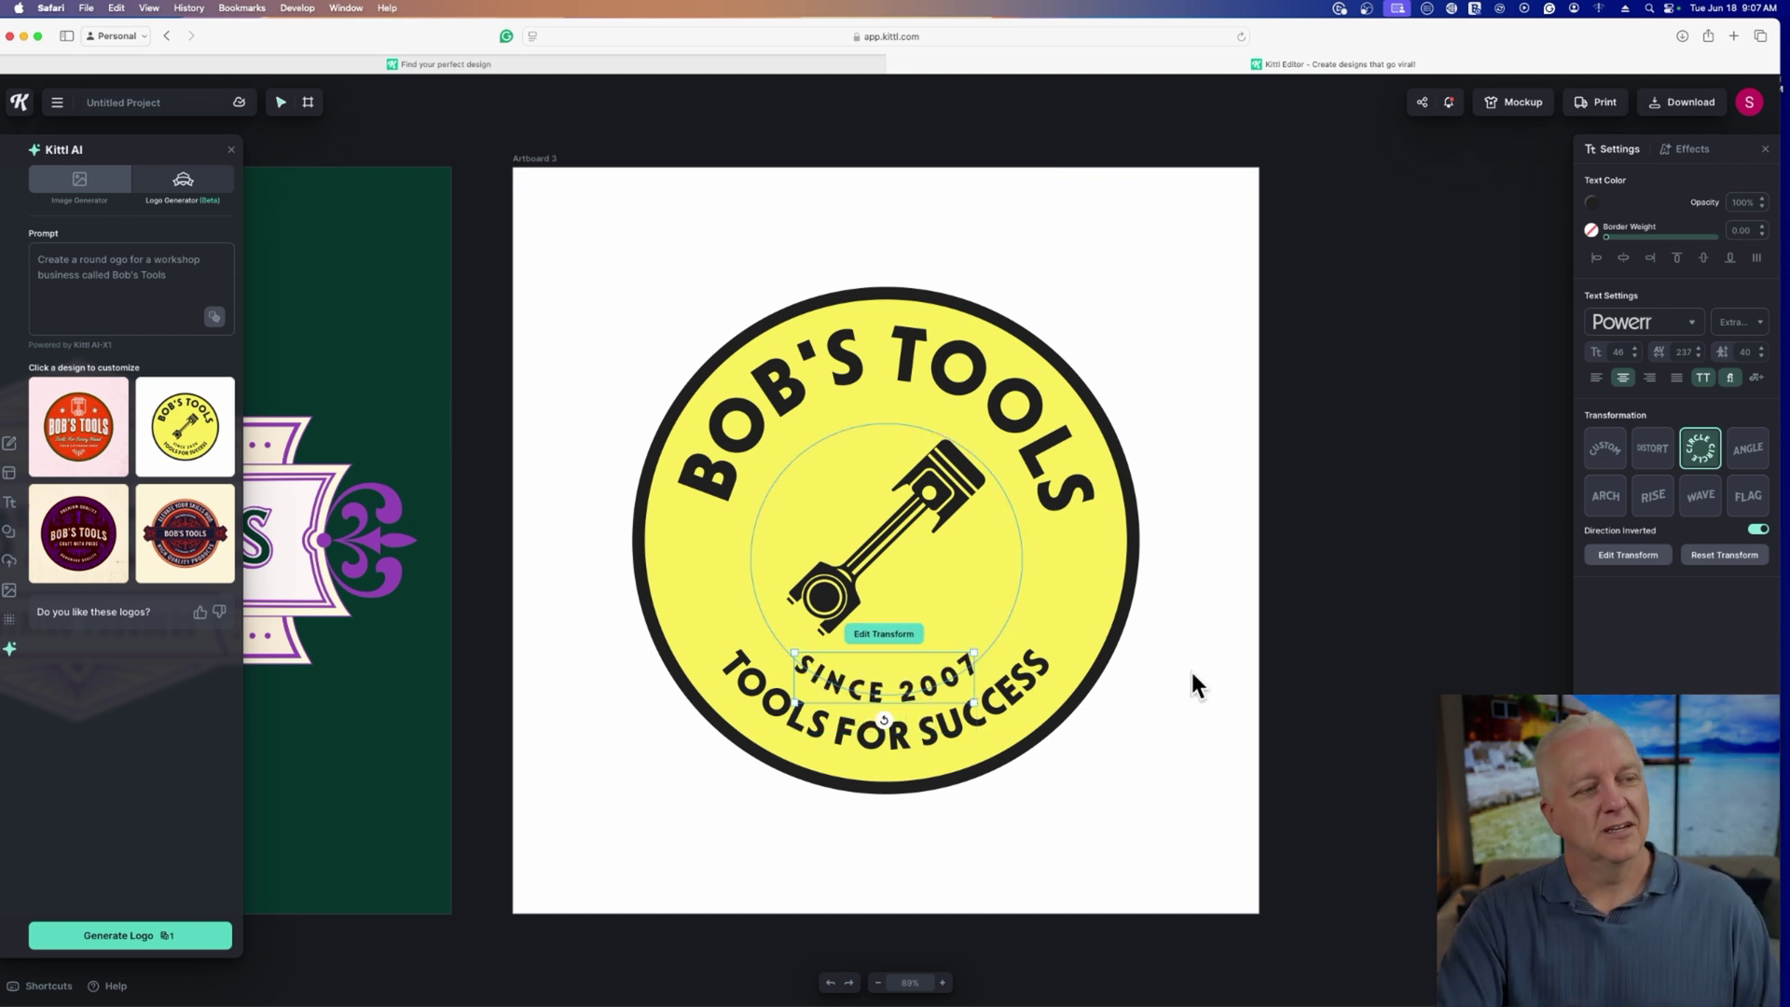
pyautogui.click(1019, 415)
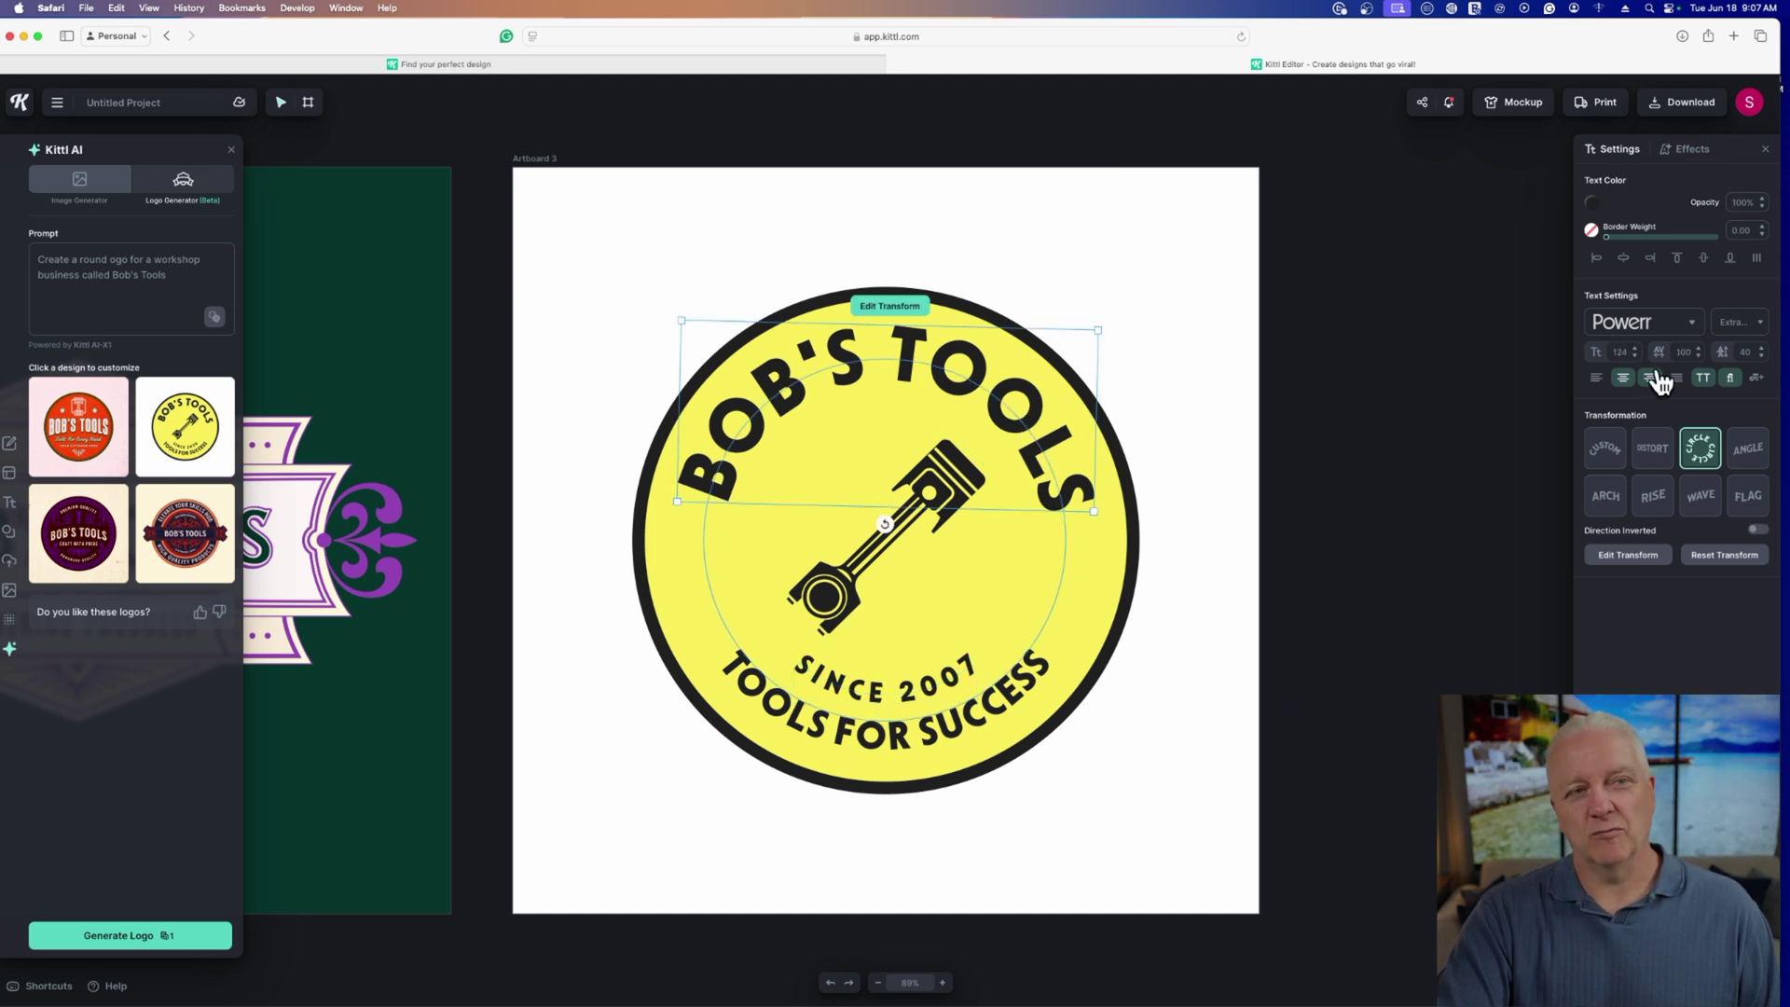
# Step: Set the curved BOB'S TOOLS heading in the Audio Nugget typeface
pyautogui.click(1666, 336)
pyautogui.click(1688, 337)
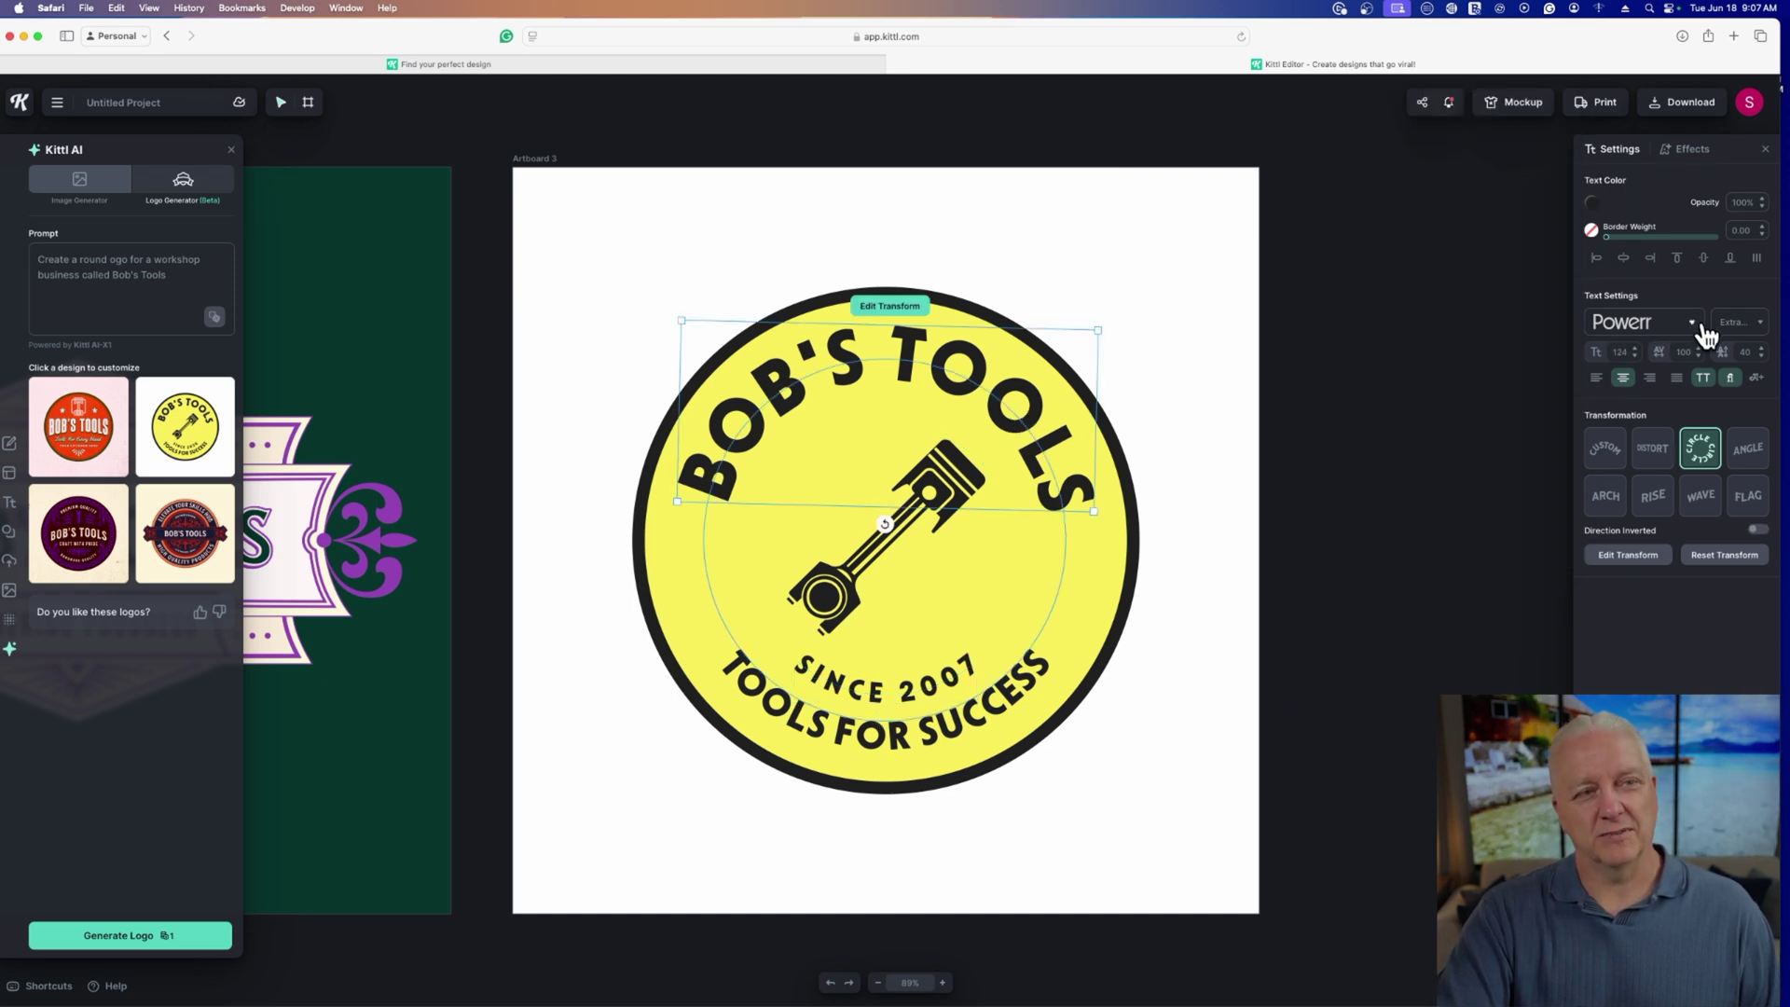
pyautogui.click(1688, 337)
pyautogui.scroll(-10, 1482, 452)
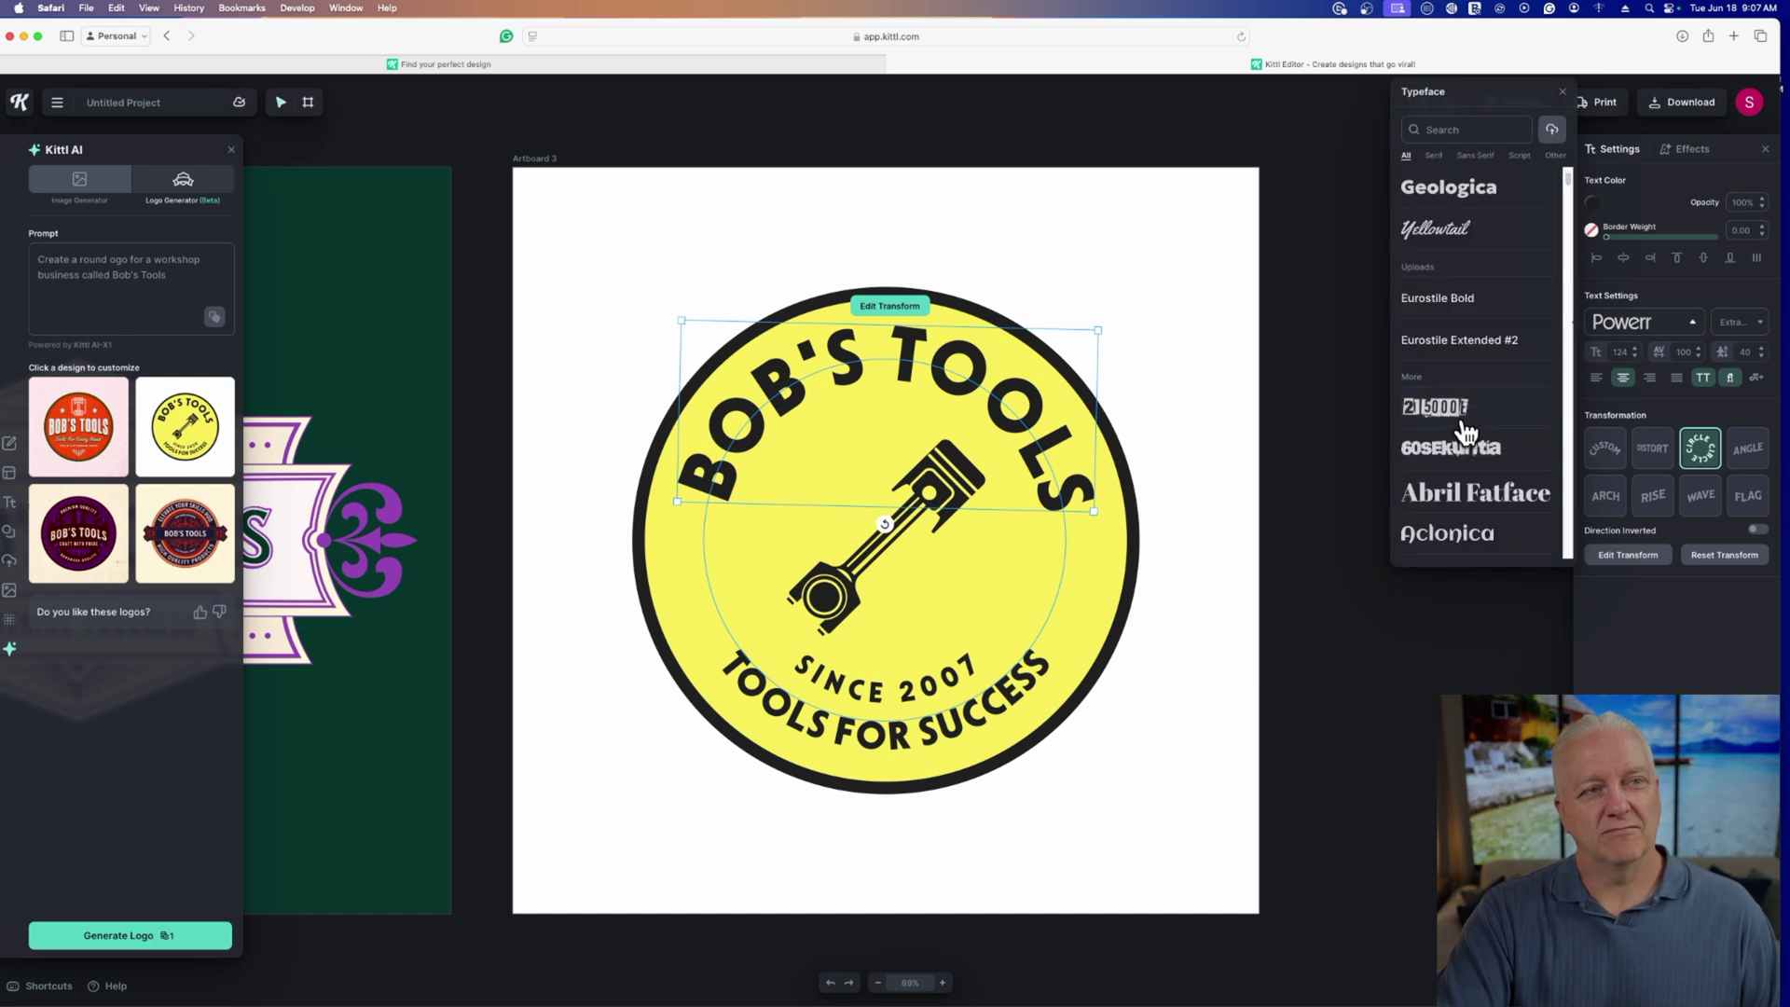
pyautogui.scroll(-5, 1473, 443)
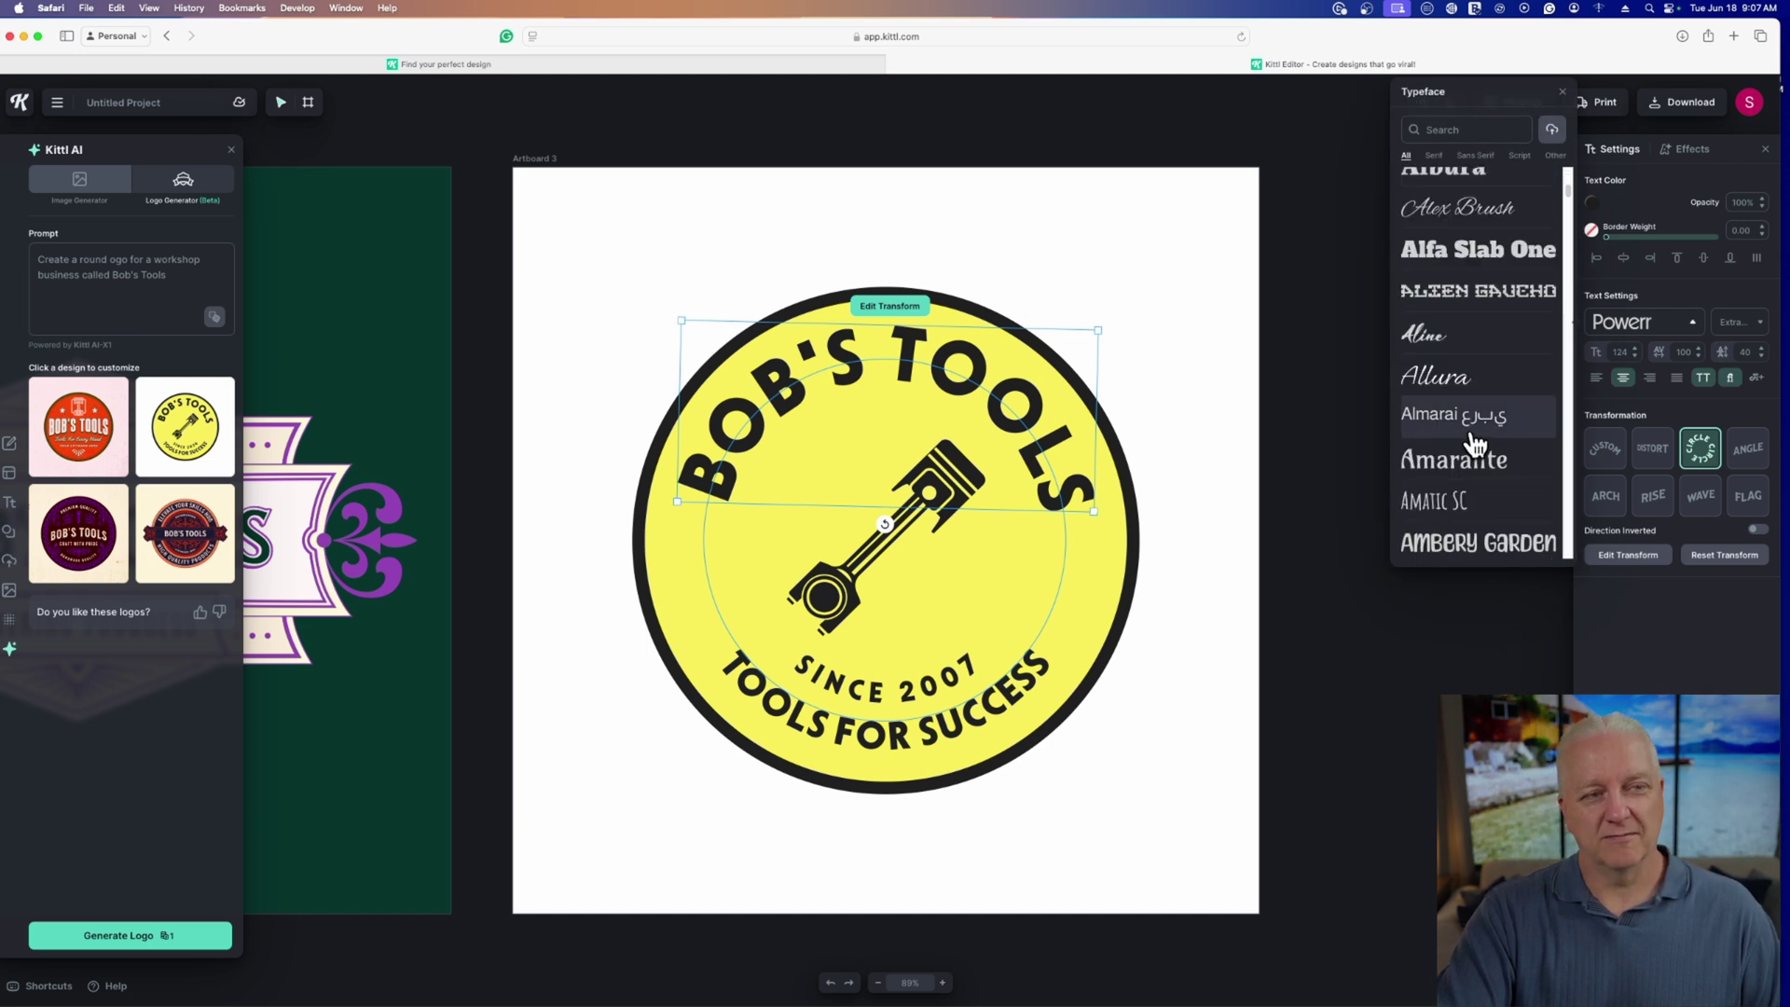
pyautogui.scroll(-8, 1479, 446)
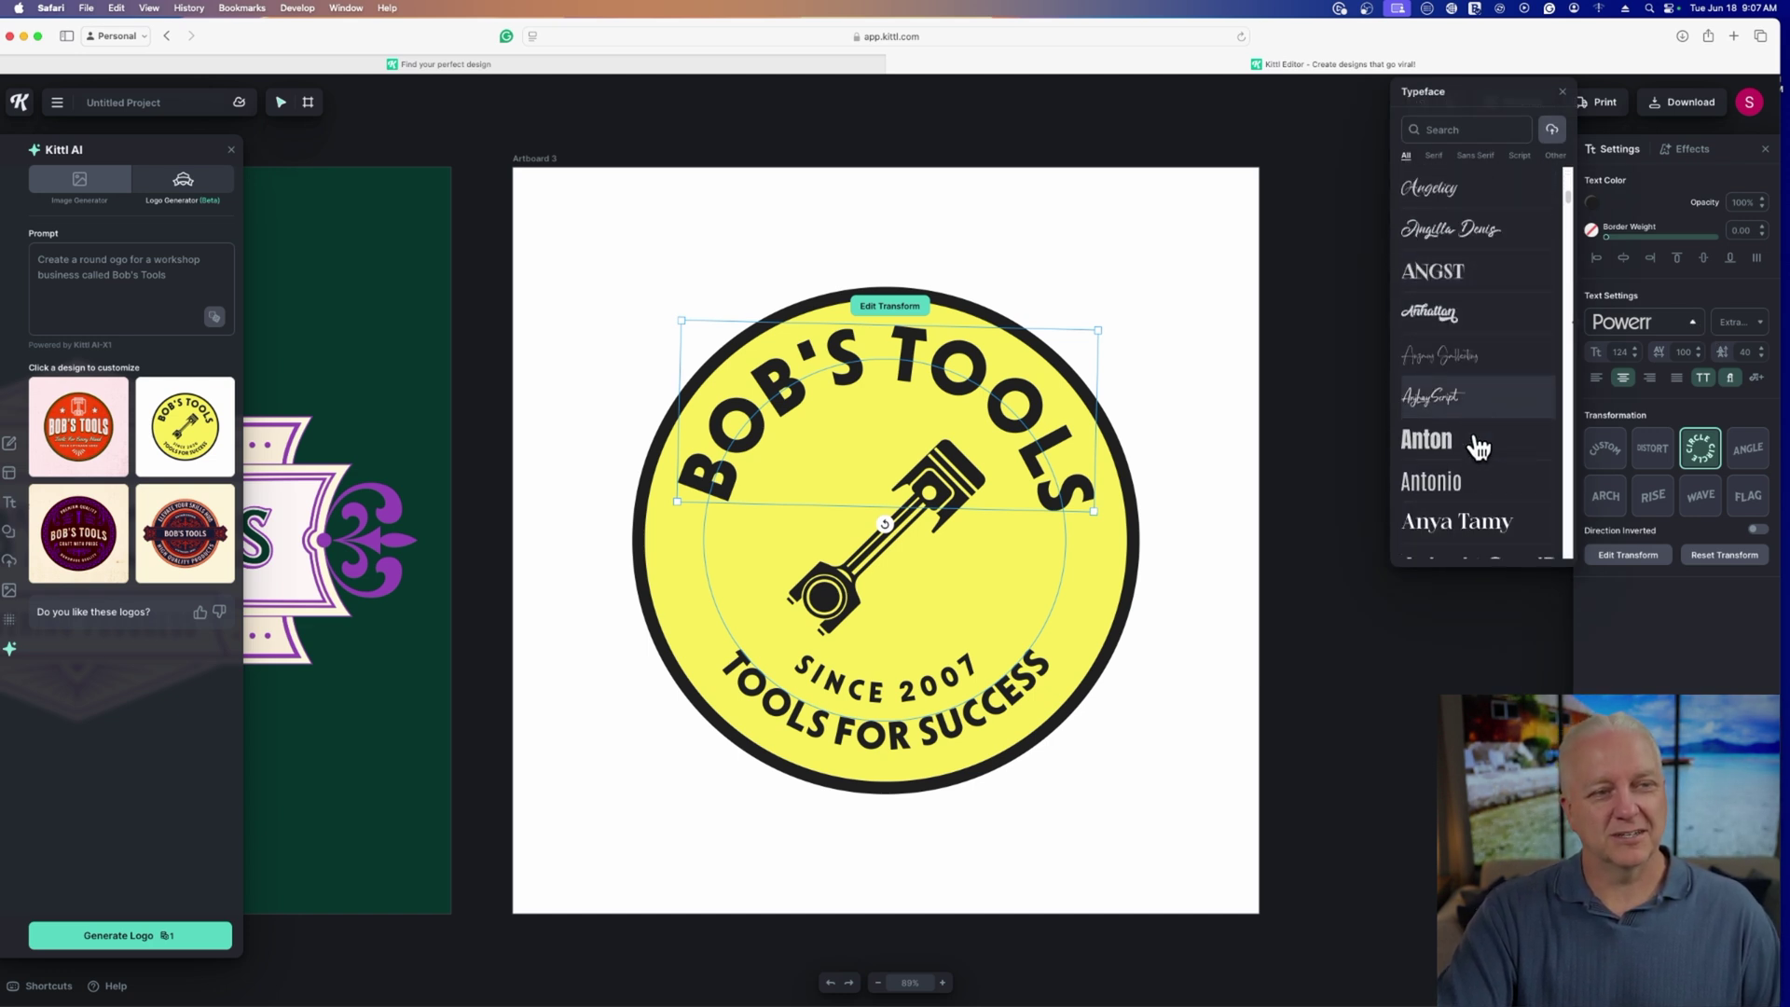
pyautogui.scroll(-6, 1481, 450)
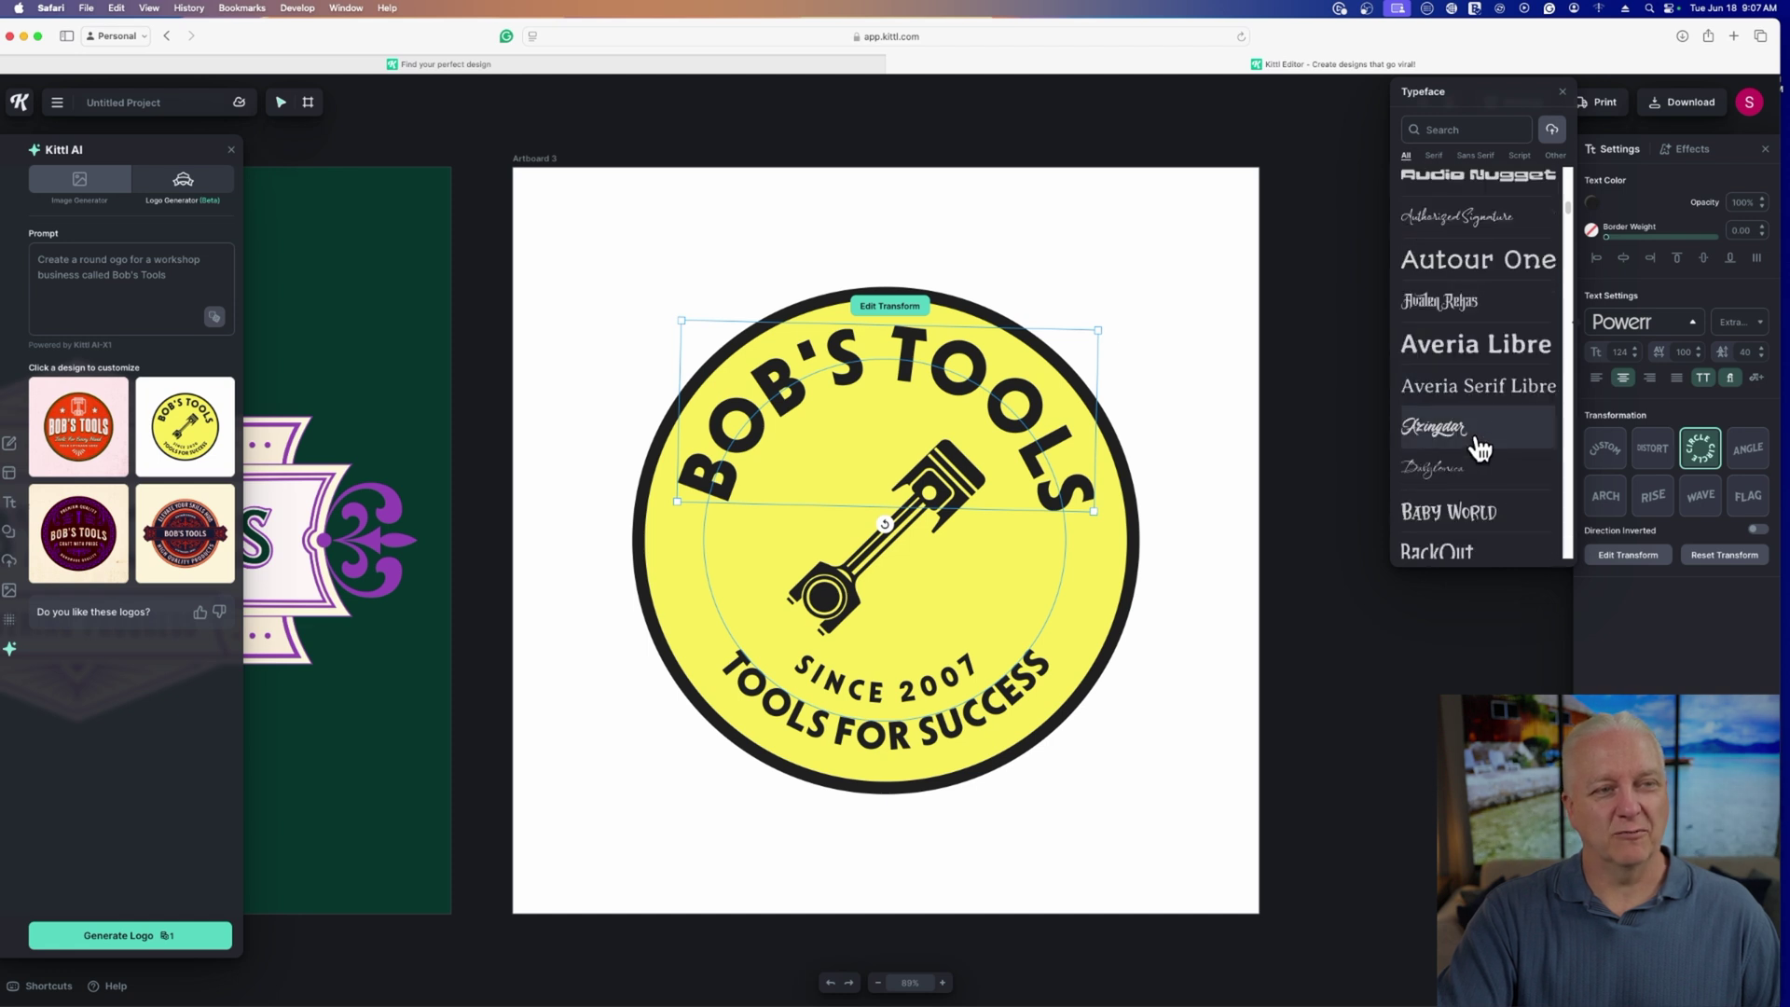
pyautogui.click(1466, 245)
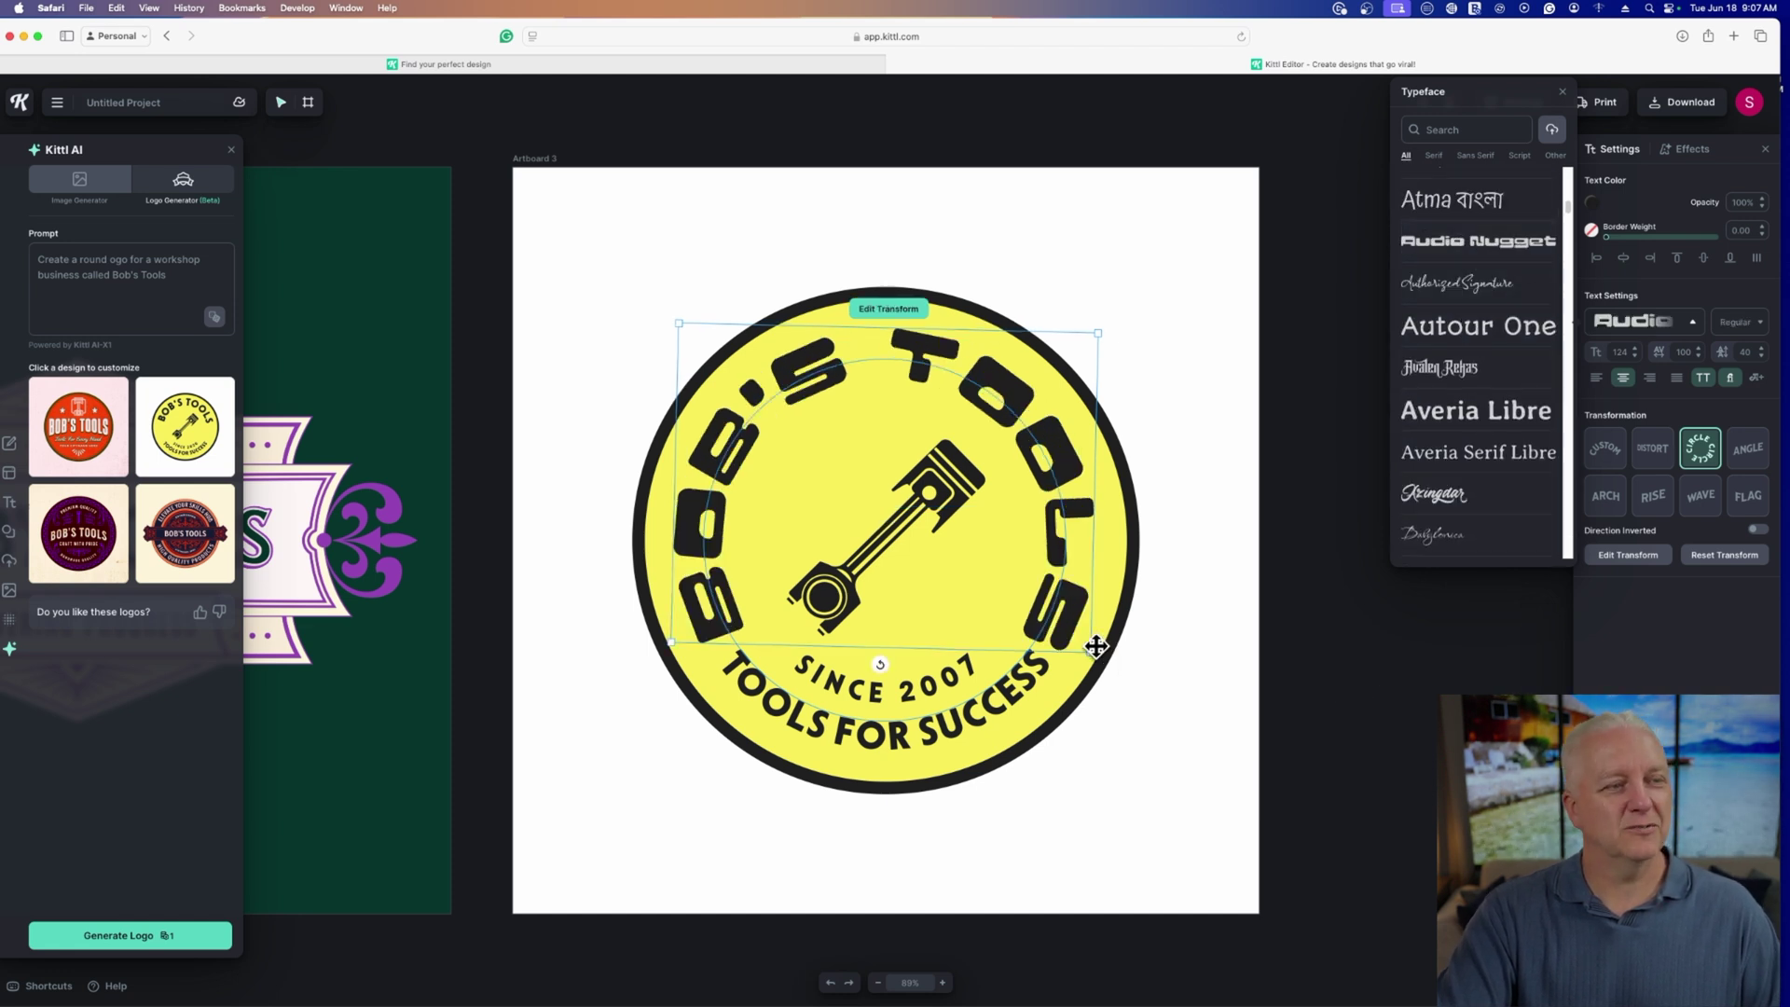
pyautogui.click(1490, 656)
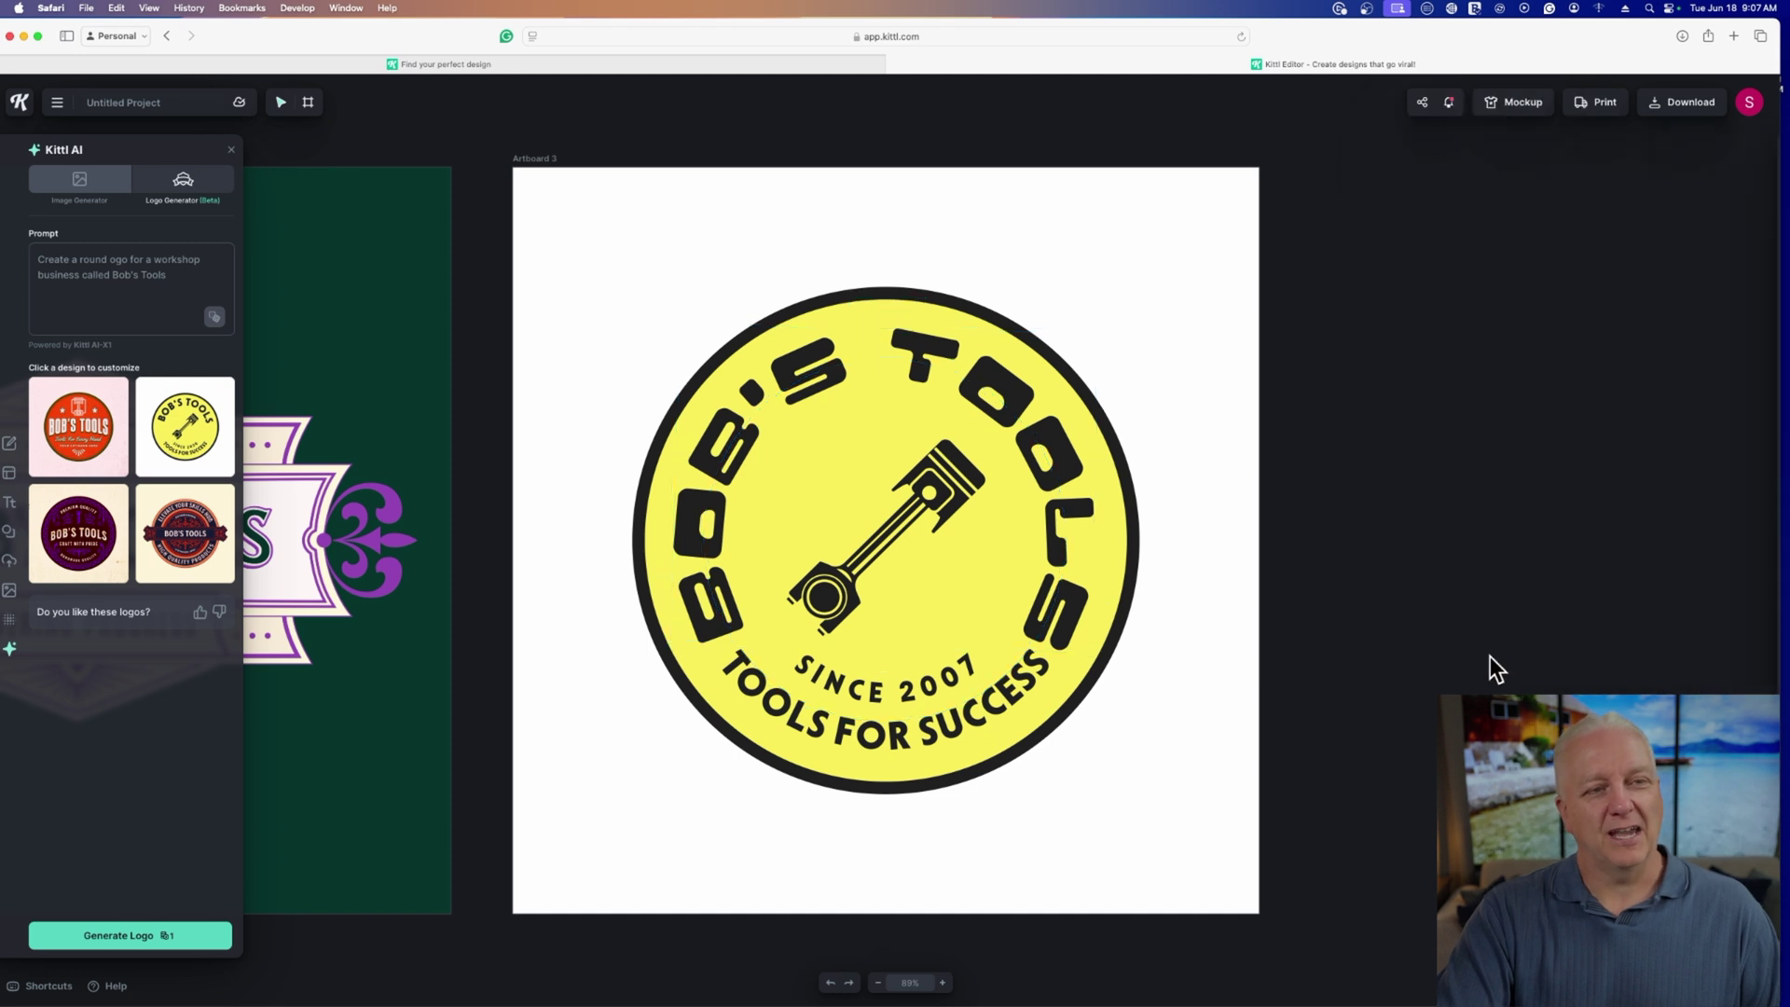
# Step: Shrink the heading to font size 112 and tighten its letter spacing to 80
pyautogui.click(1025, 402)
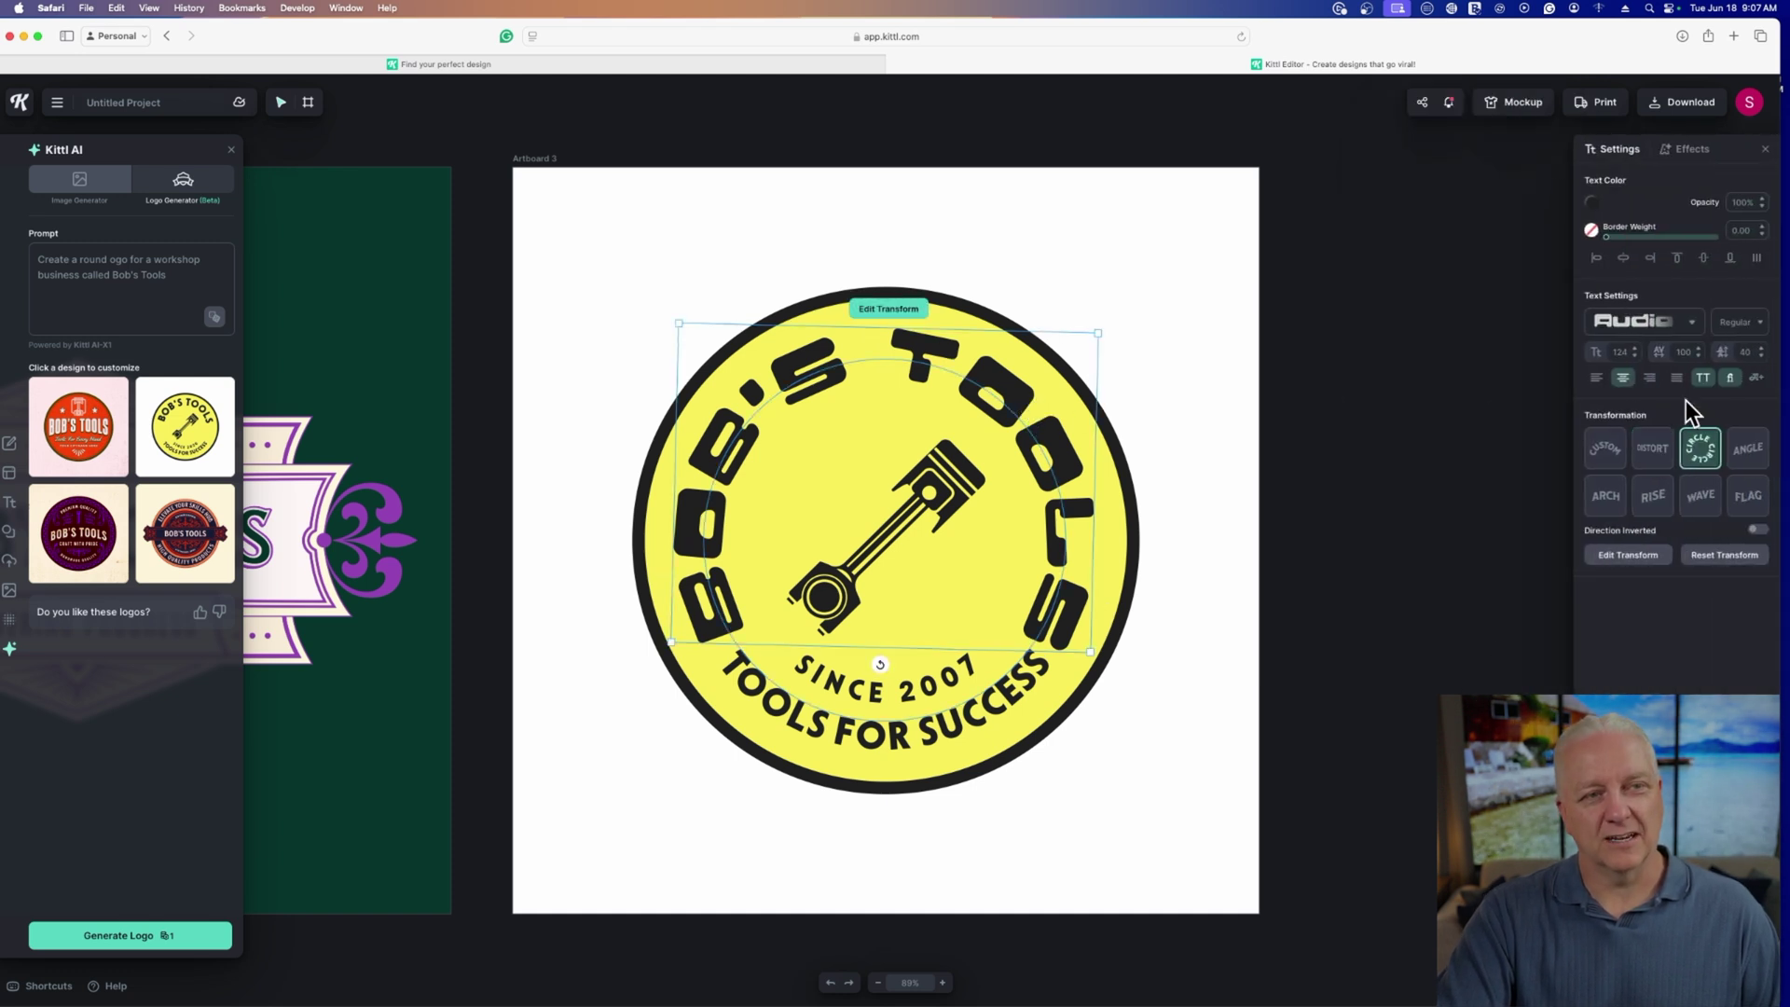
pyautogui.click(1636, 357)
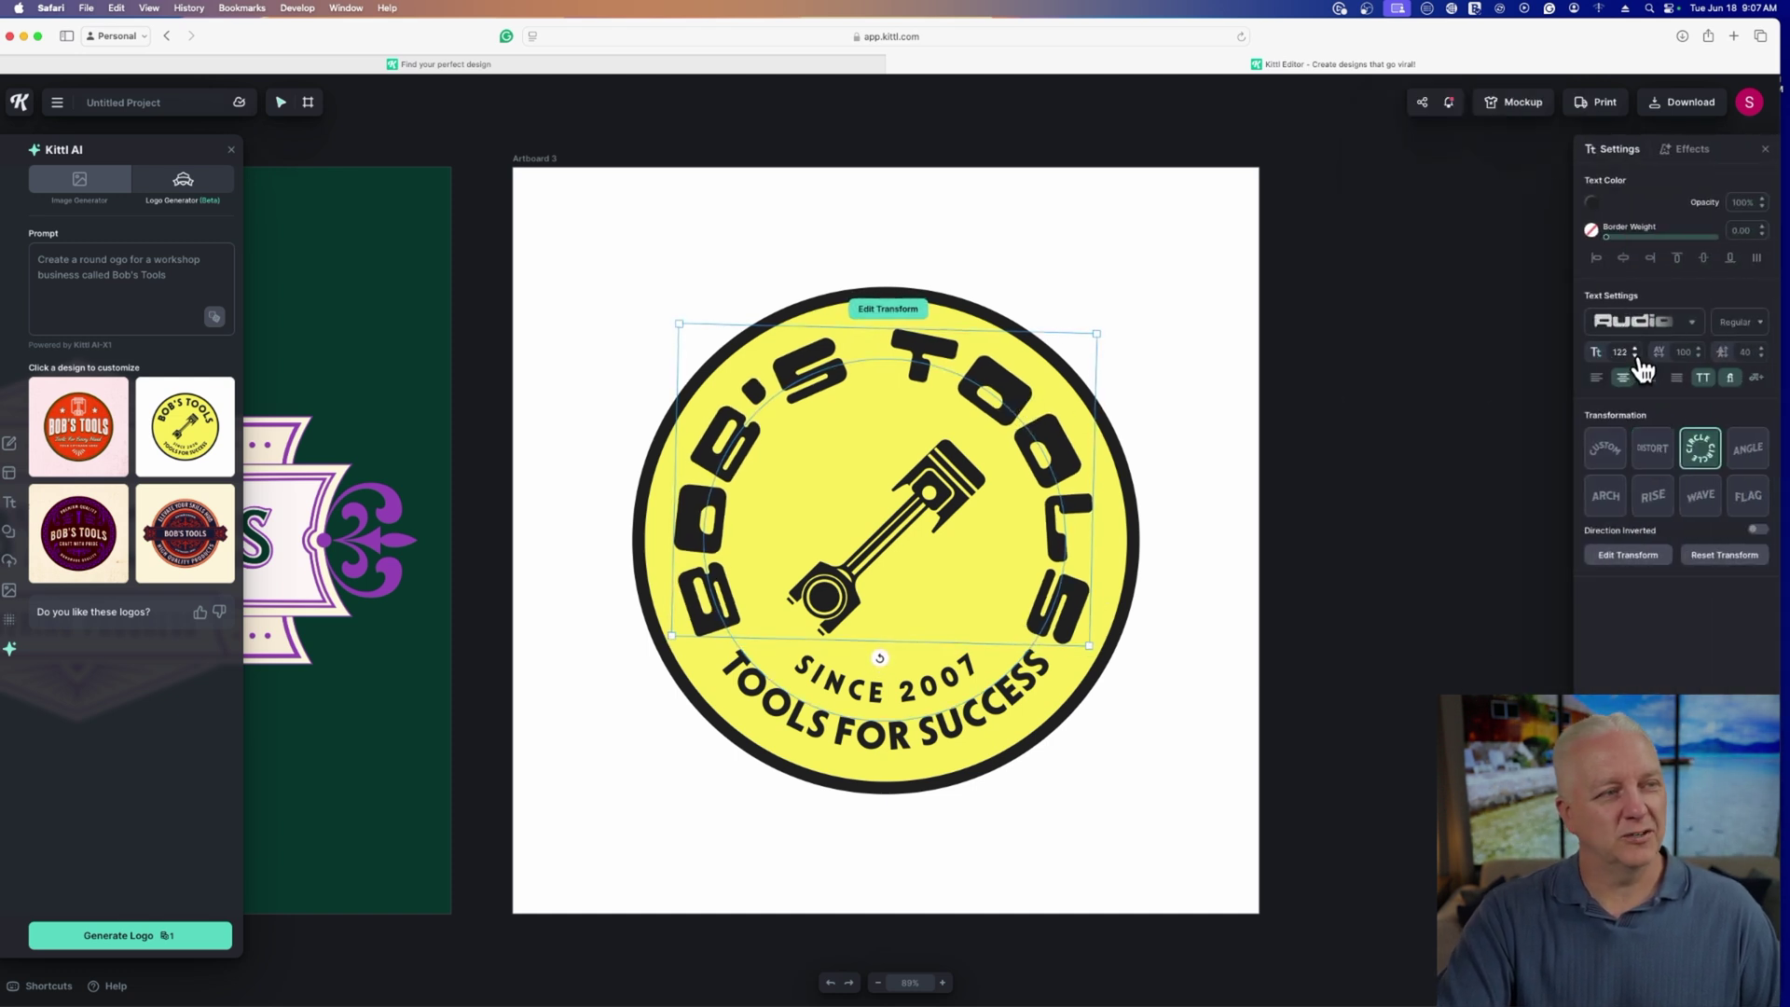
pyautogui.click(1636, 356)
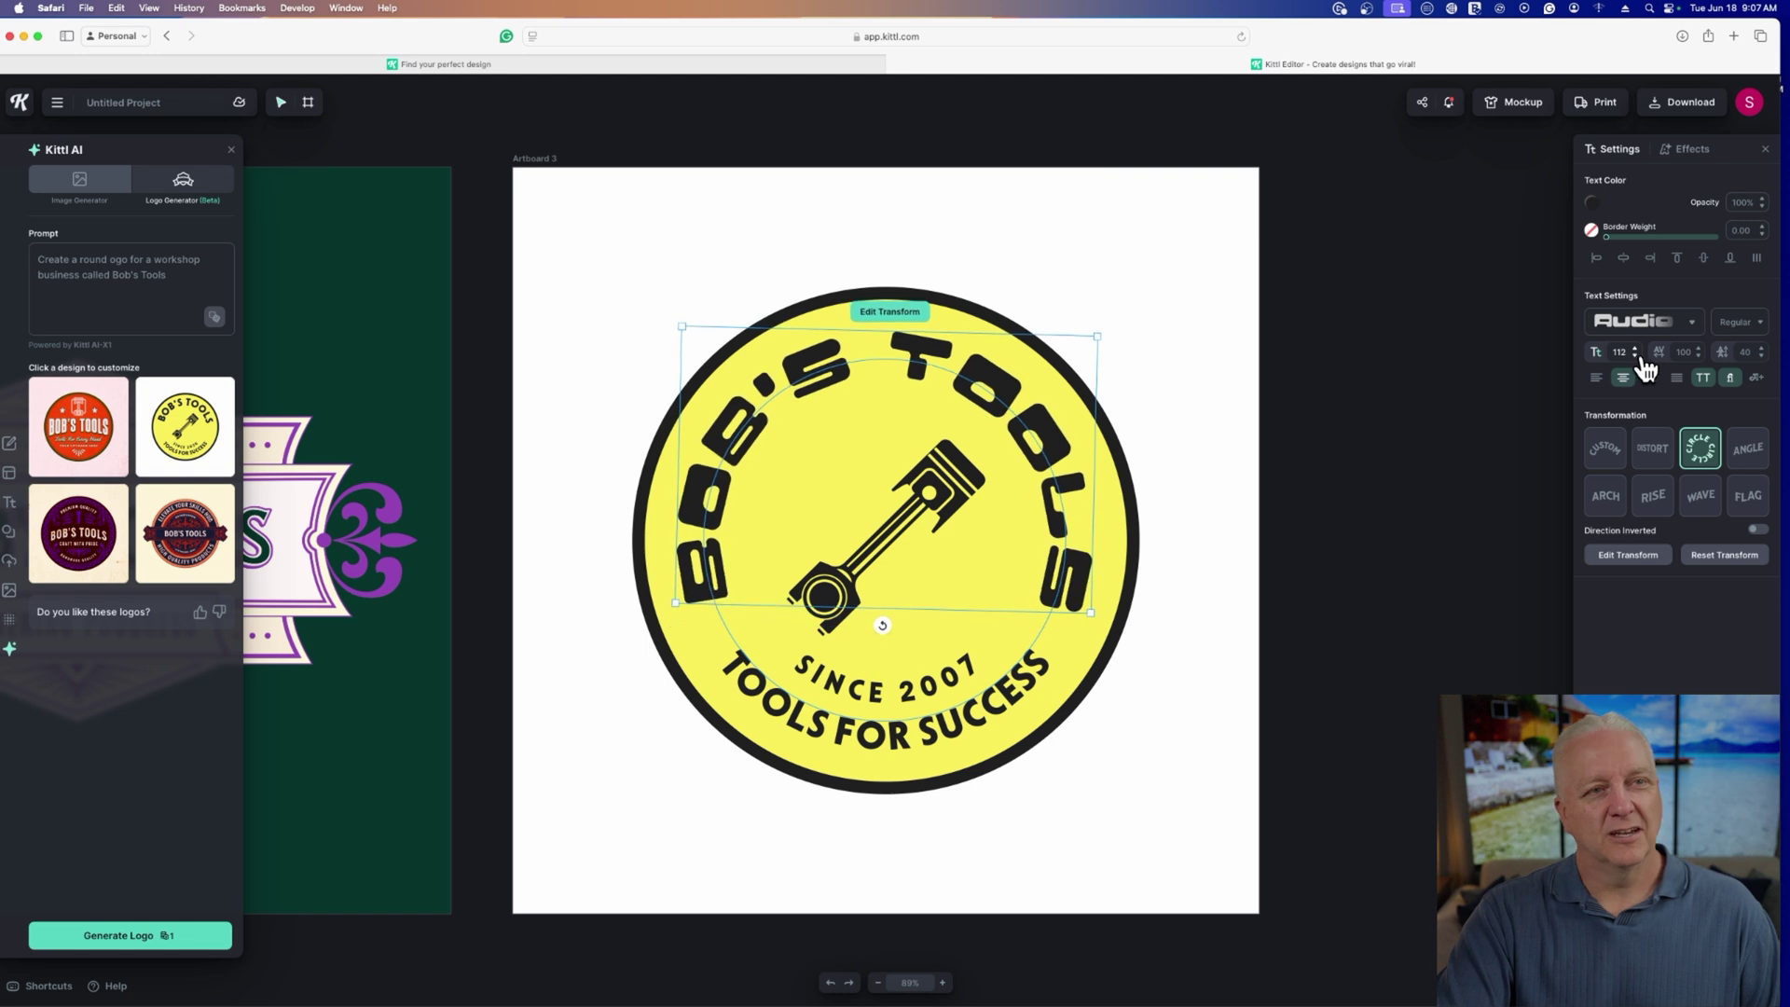
pyautogui.click(1699, 356)
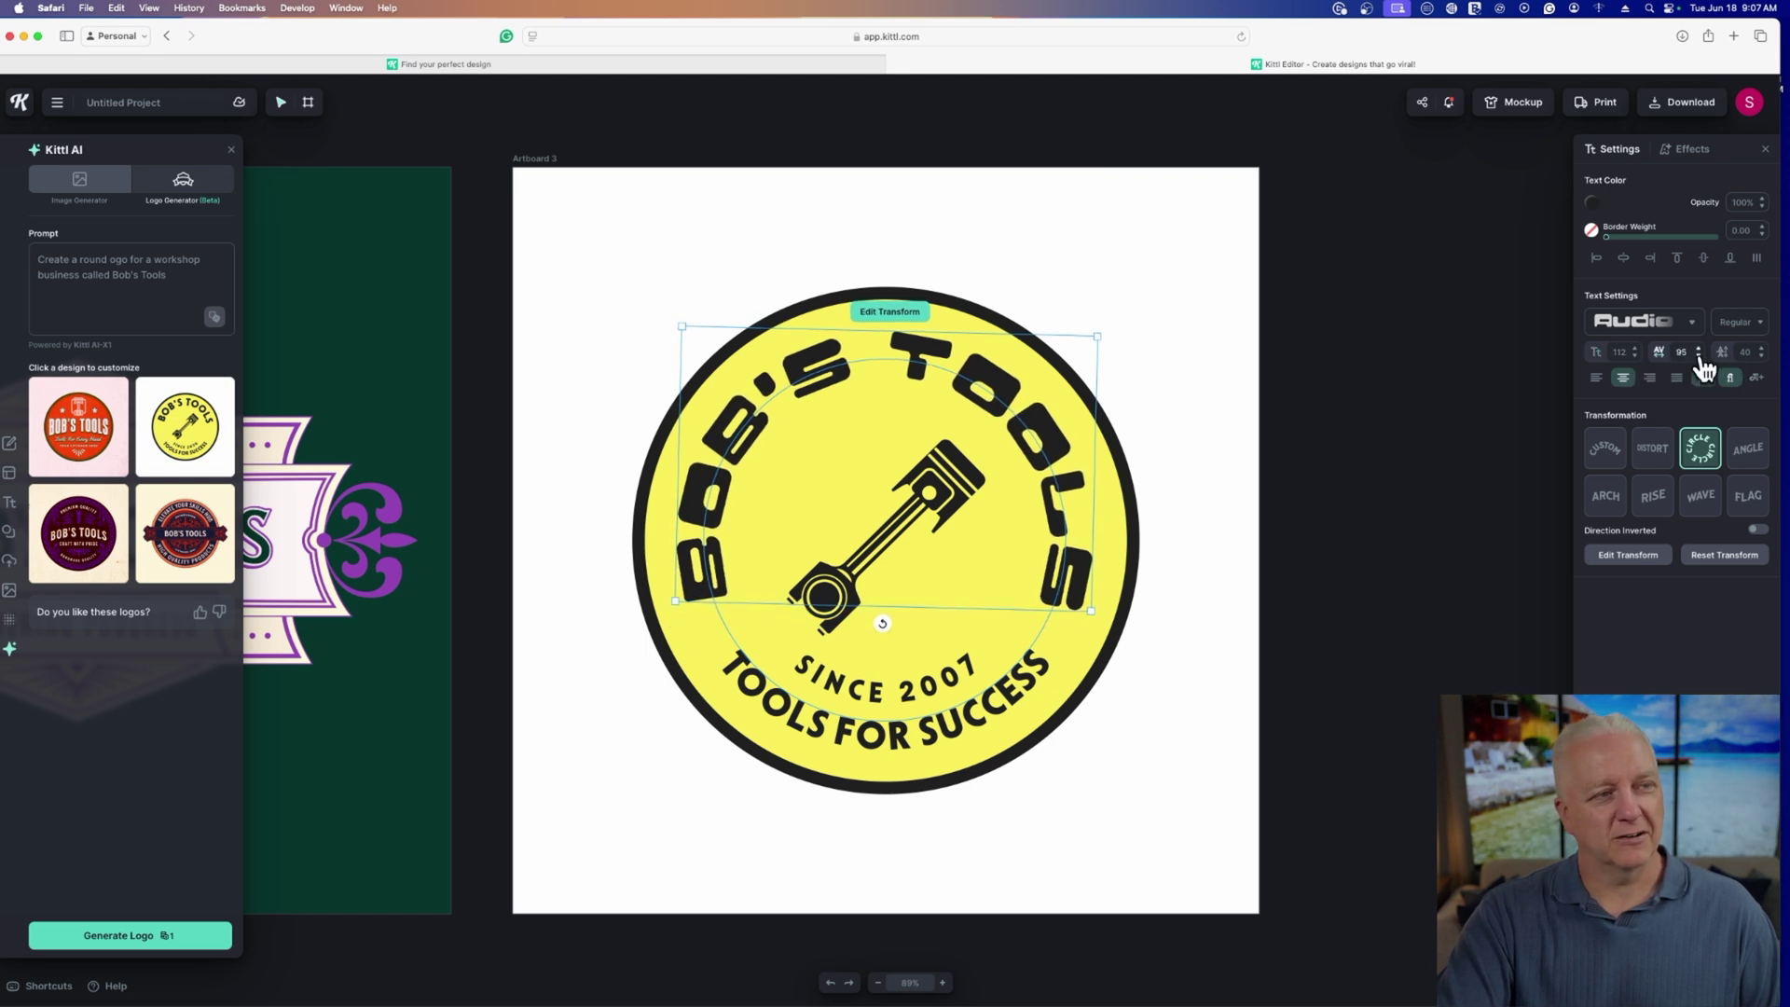
pyautogui.click(1699, 357)
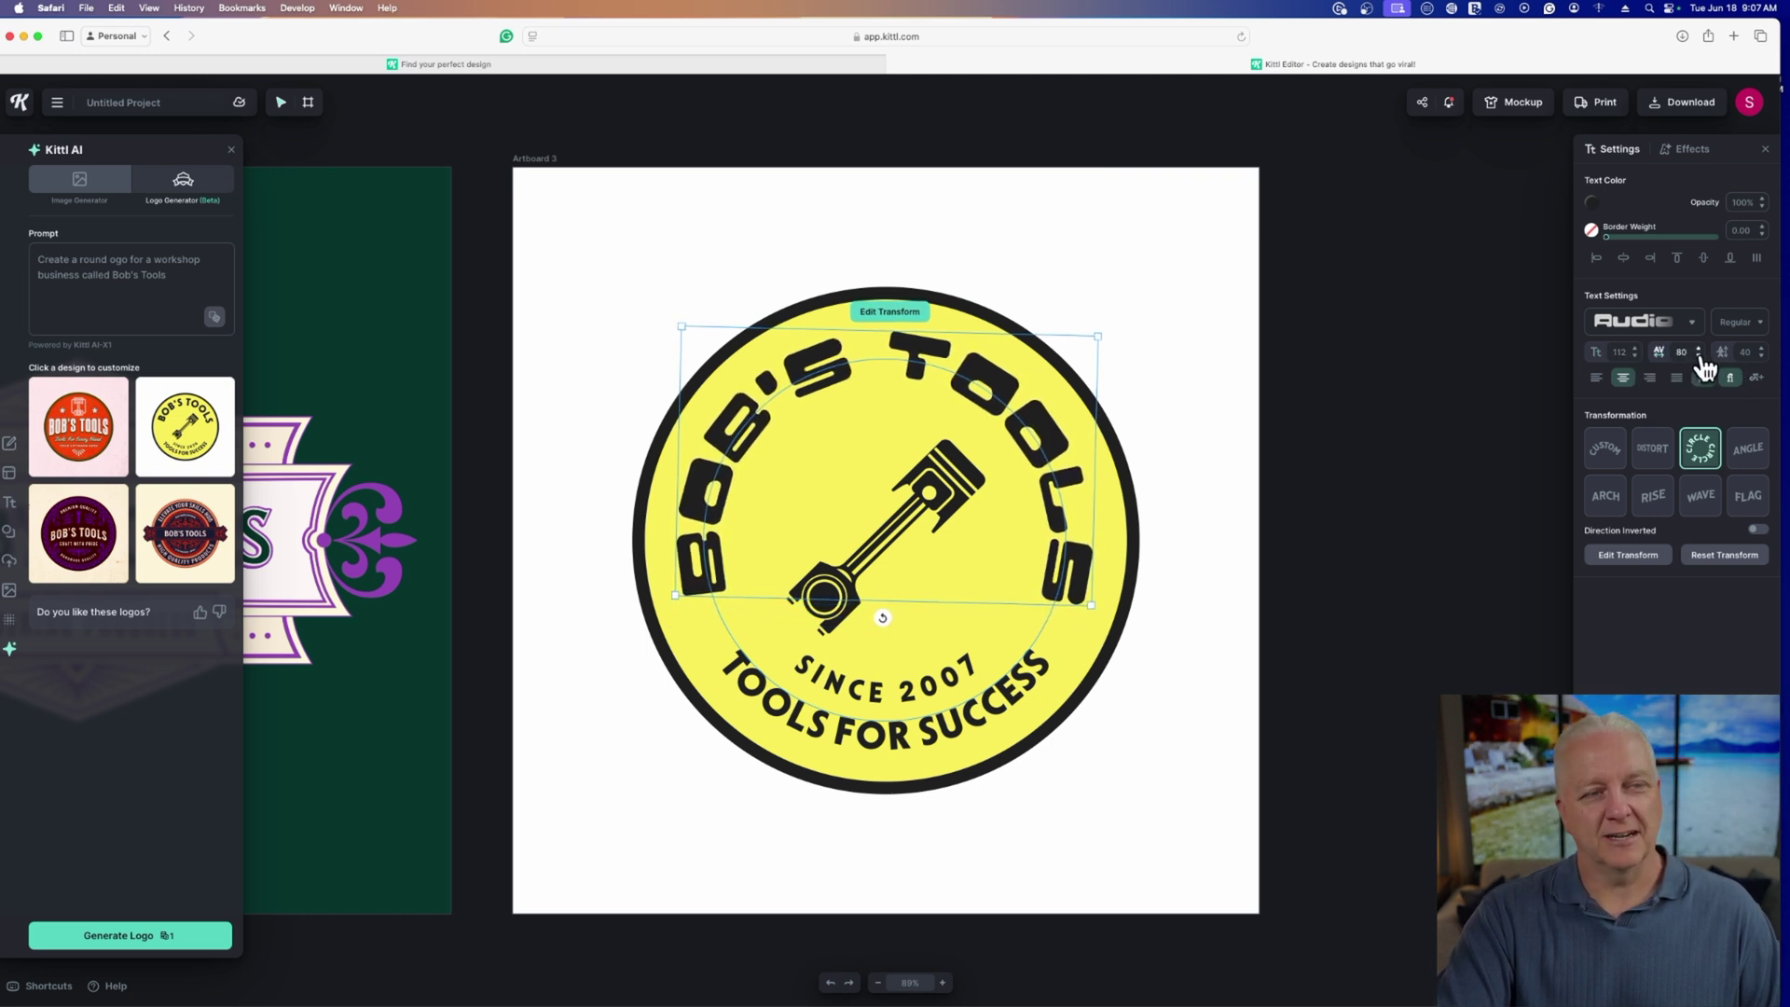
pyautogui.click(1278, 592)
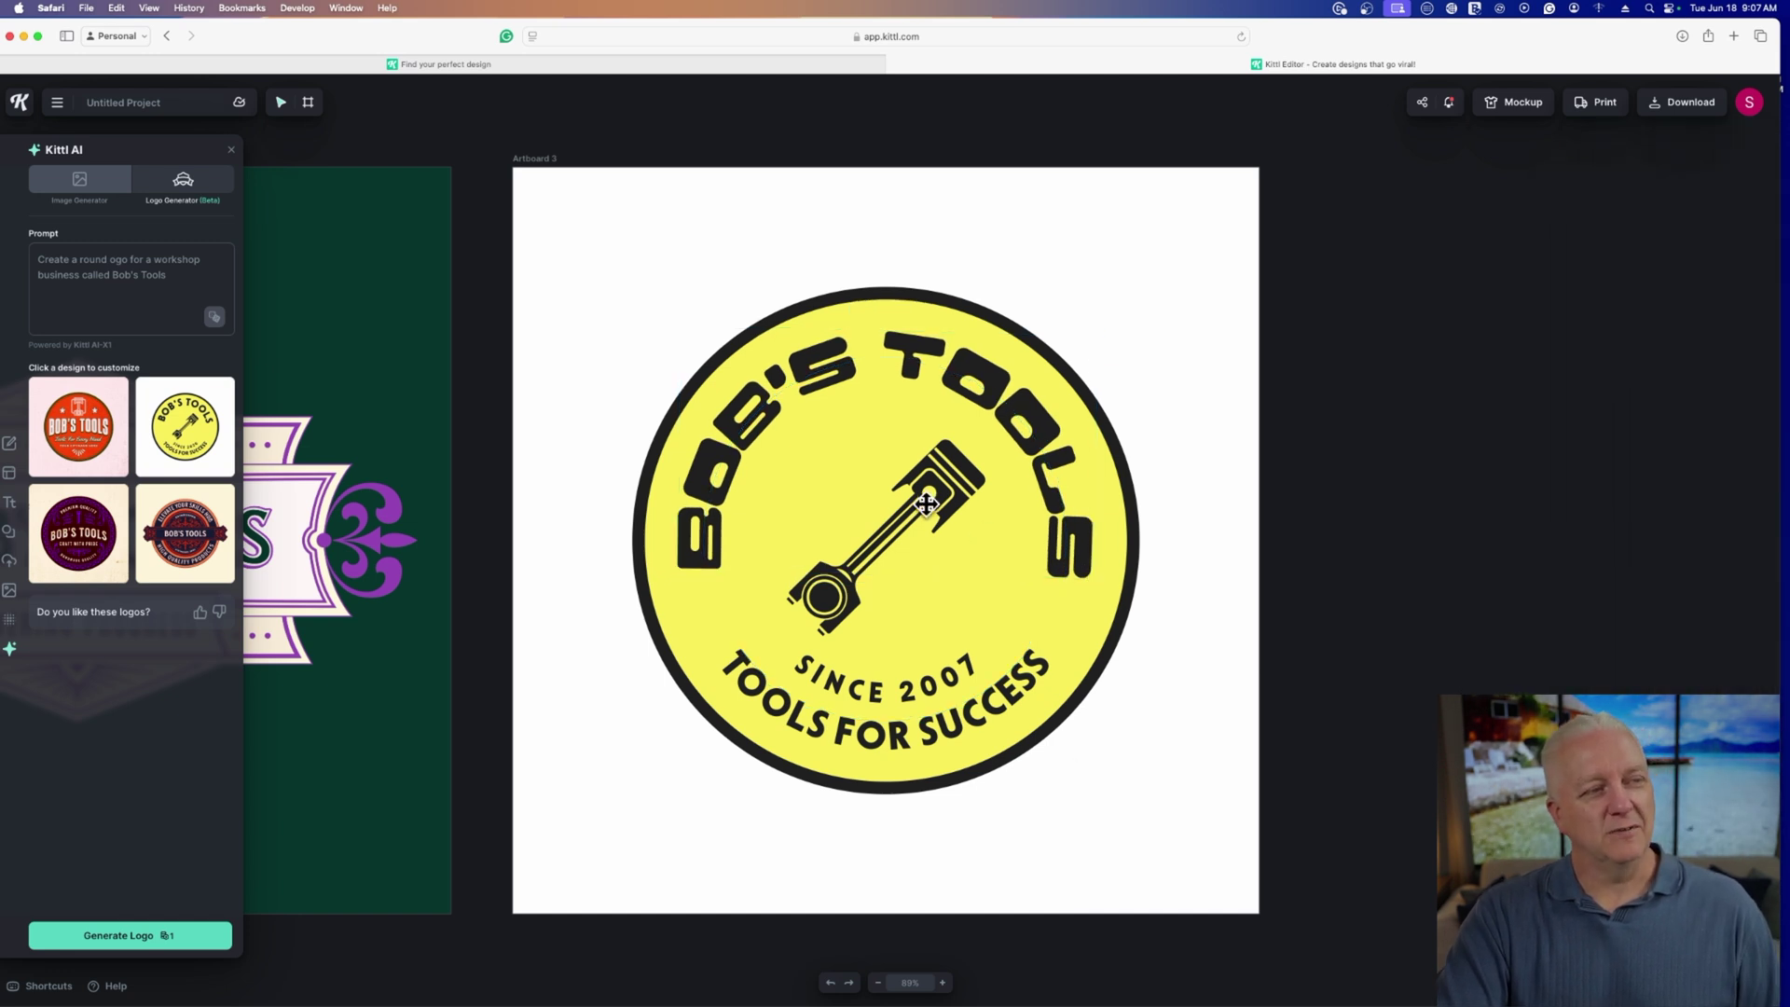
# Step: With the piston icon selected, search the element library for 'saw blade'
pyautogui.click(951, 487)
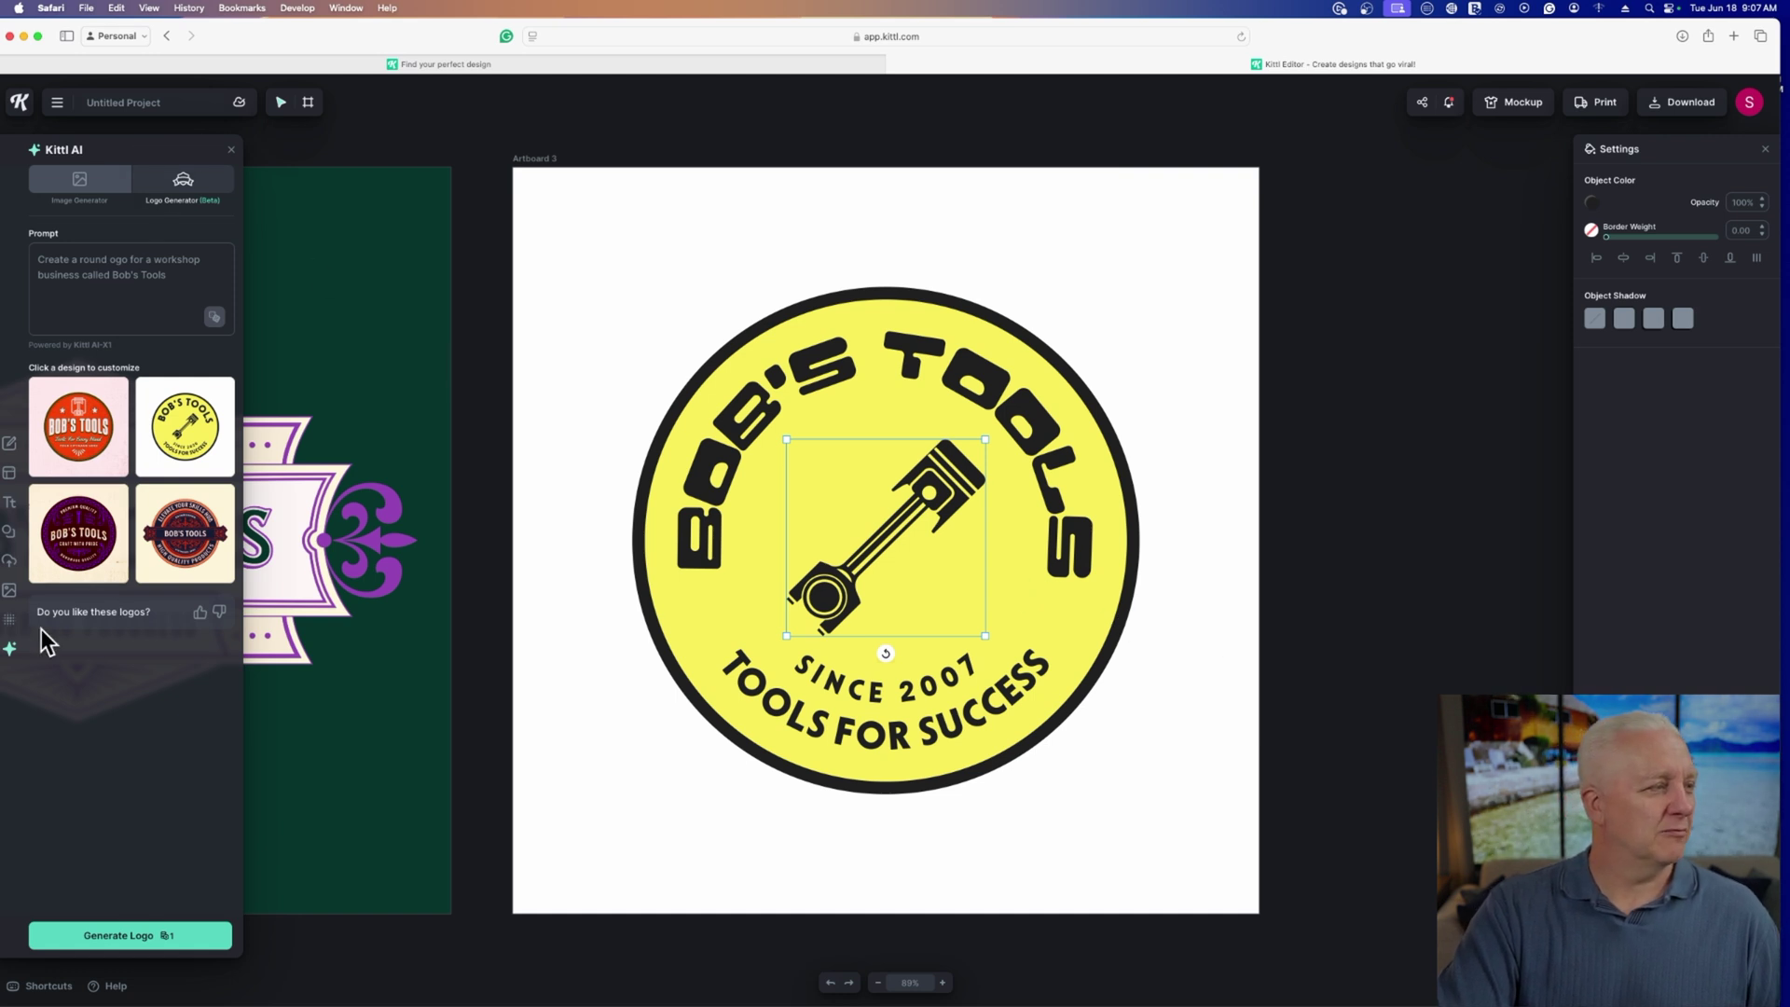
pyautogui.click(8, 531)
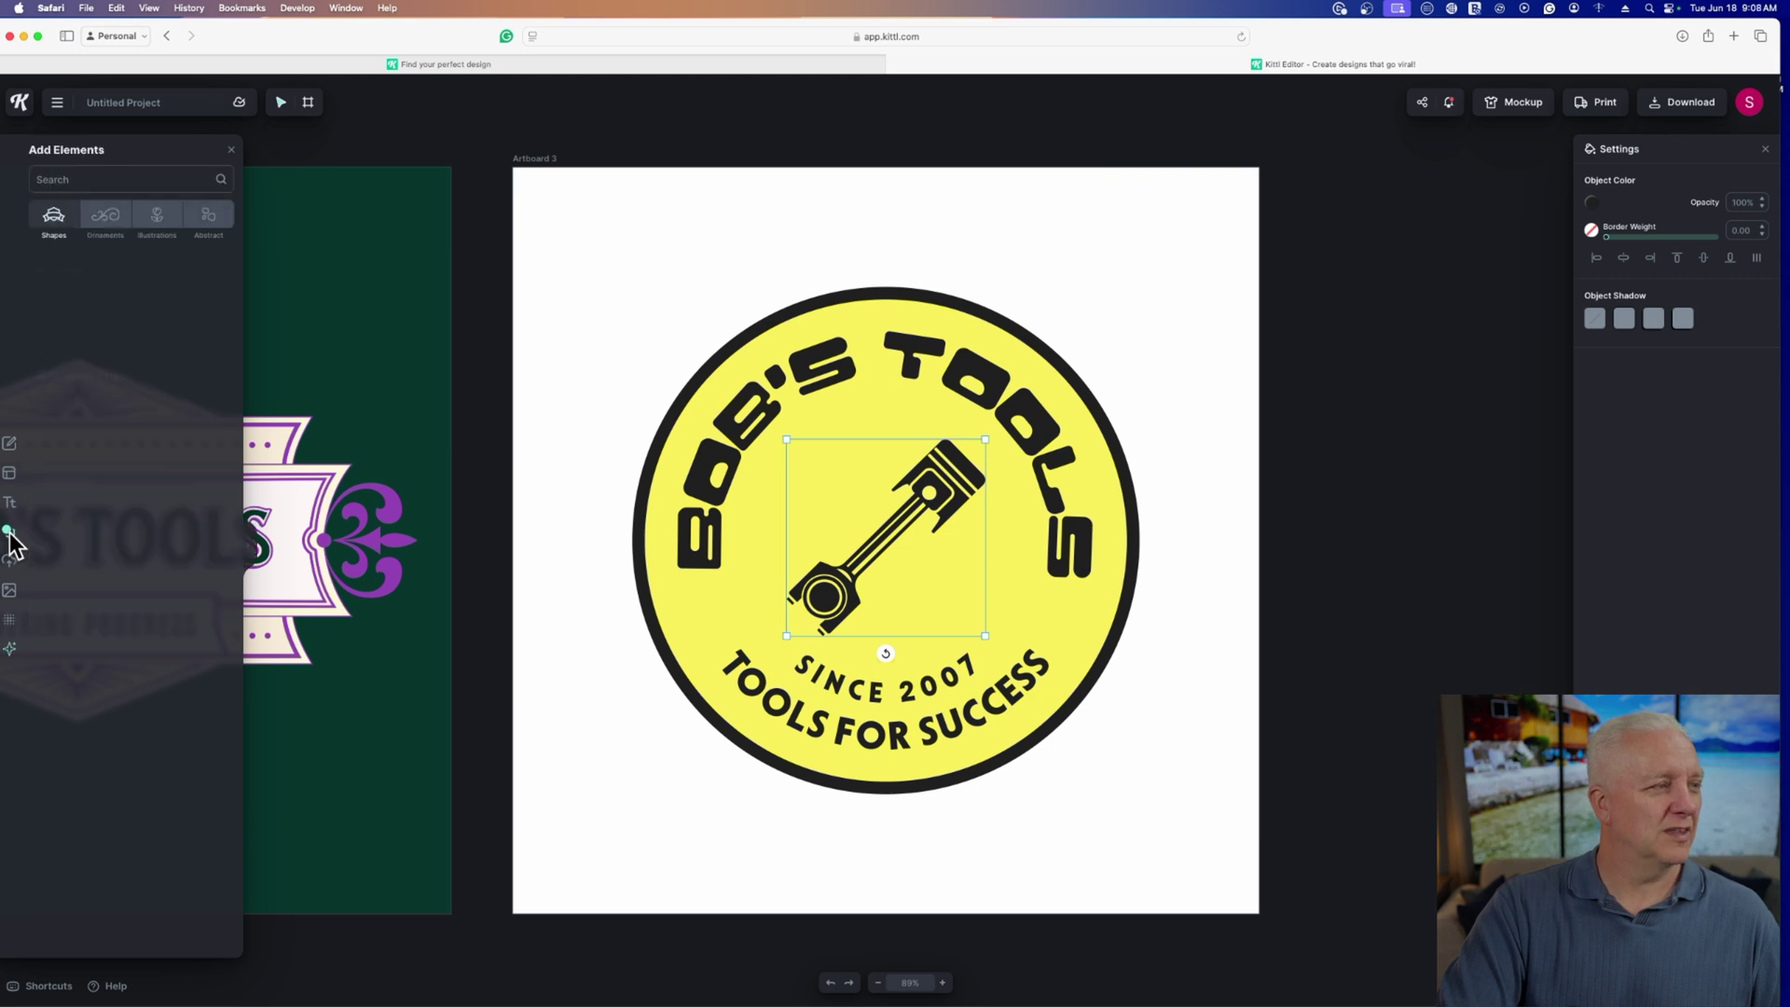
pyautogui.moveTo(90, 351)
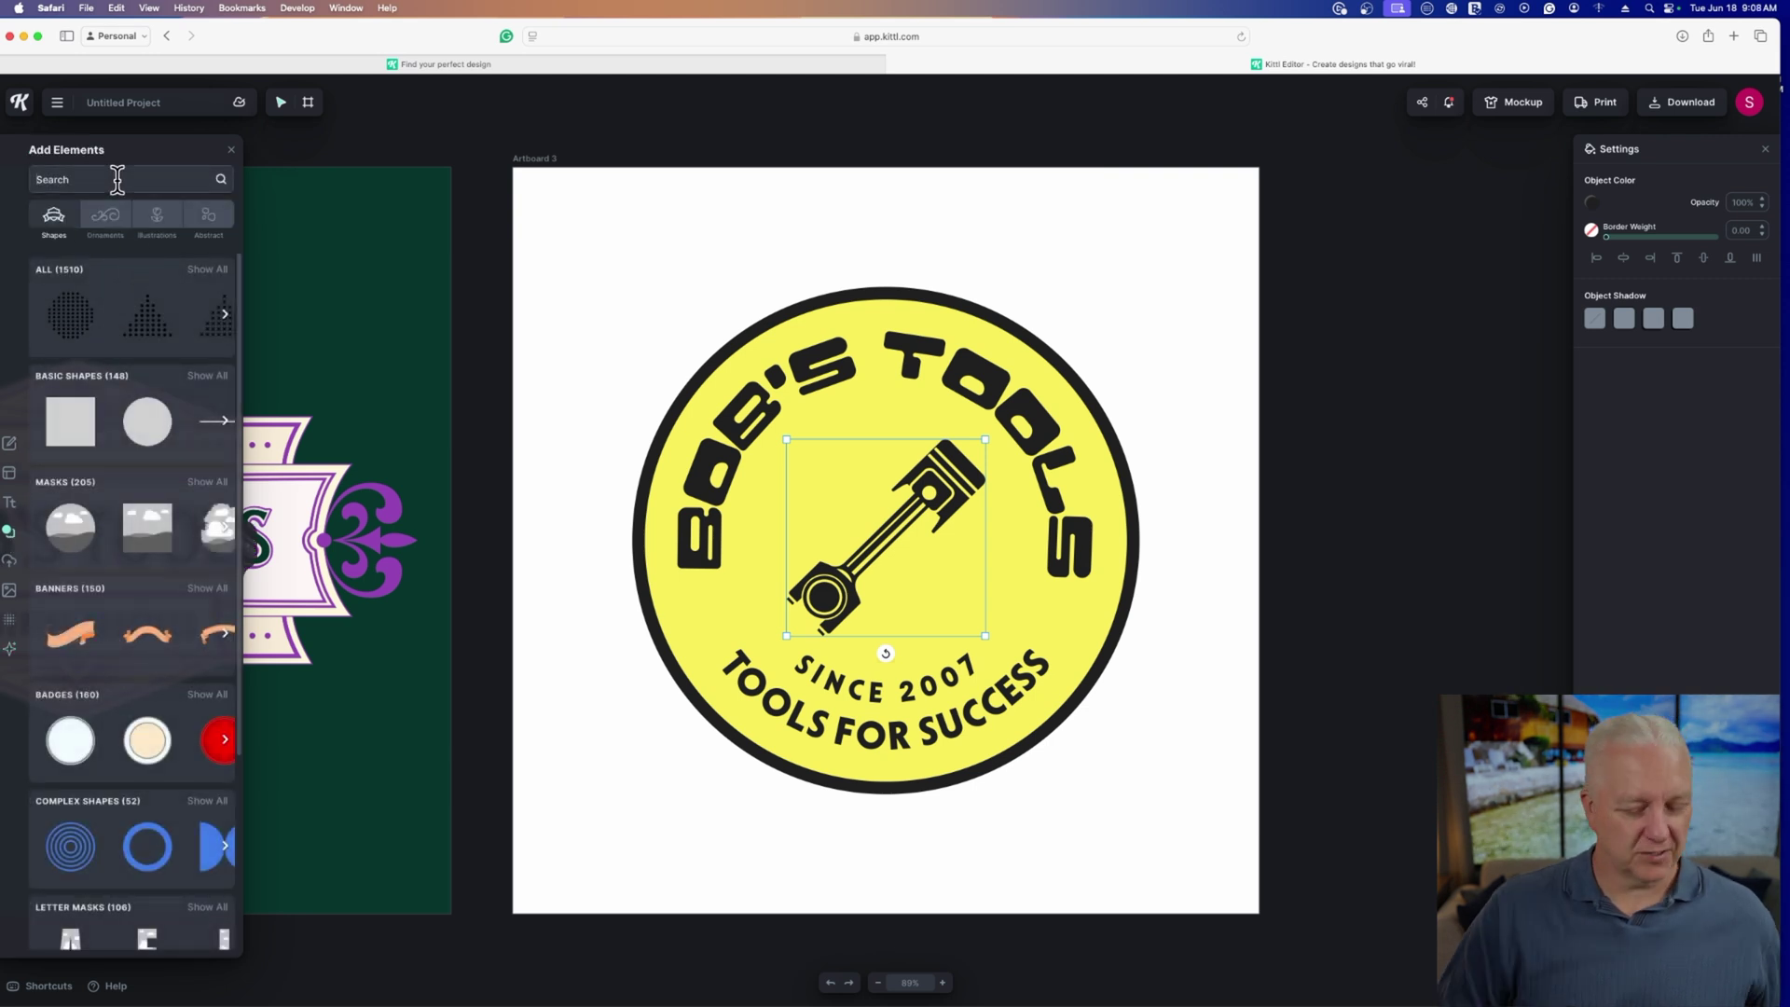
pyautogui.click(77, 178)
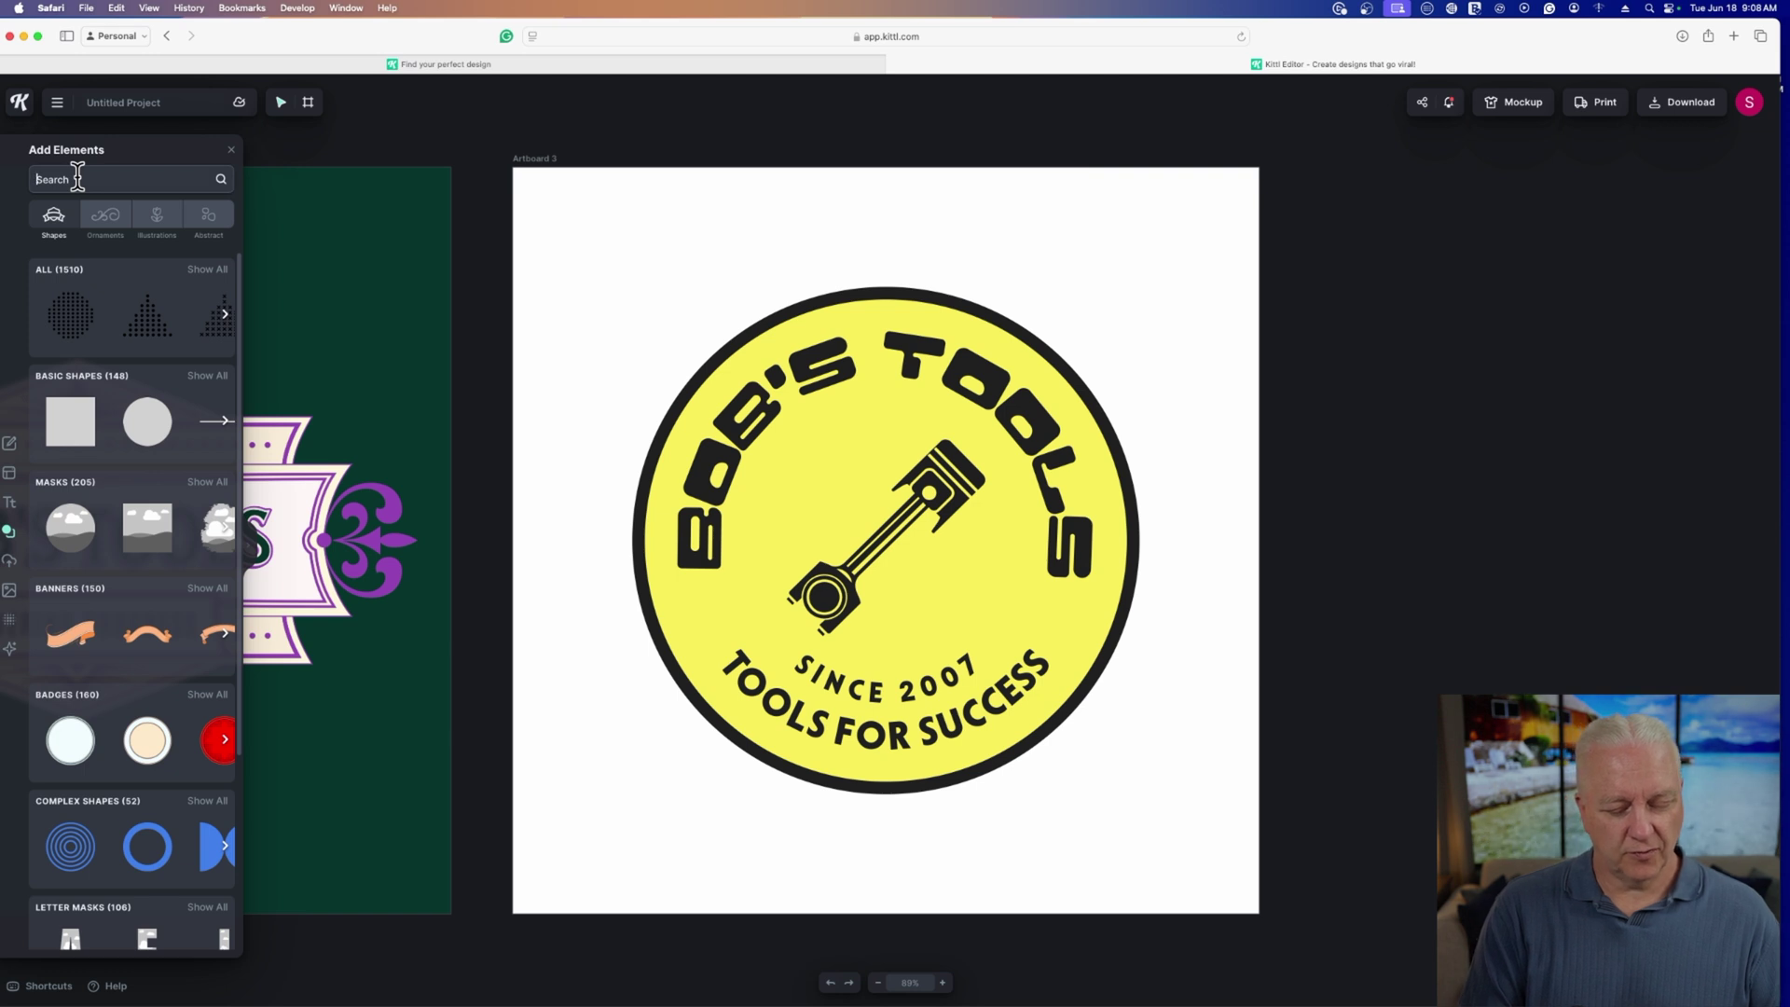
pyautogui.write('saw bl')
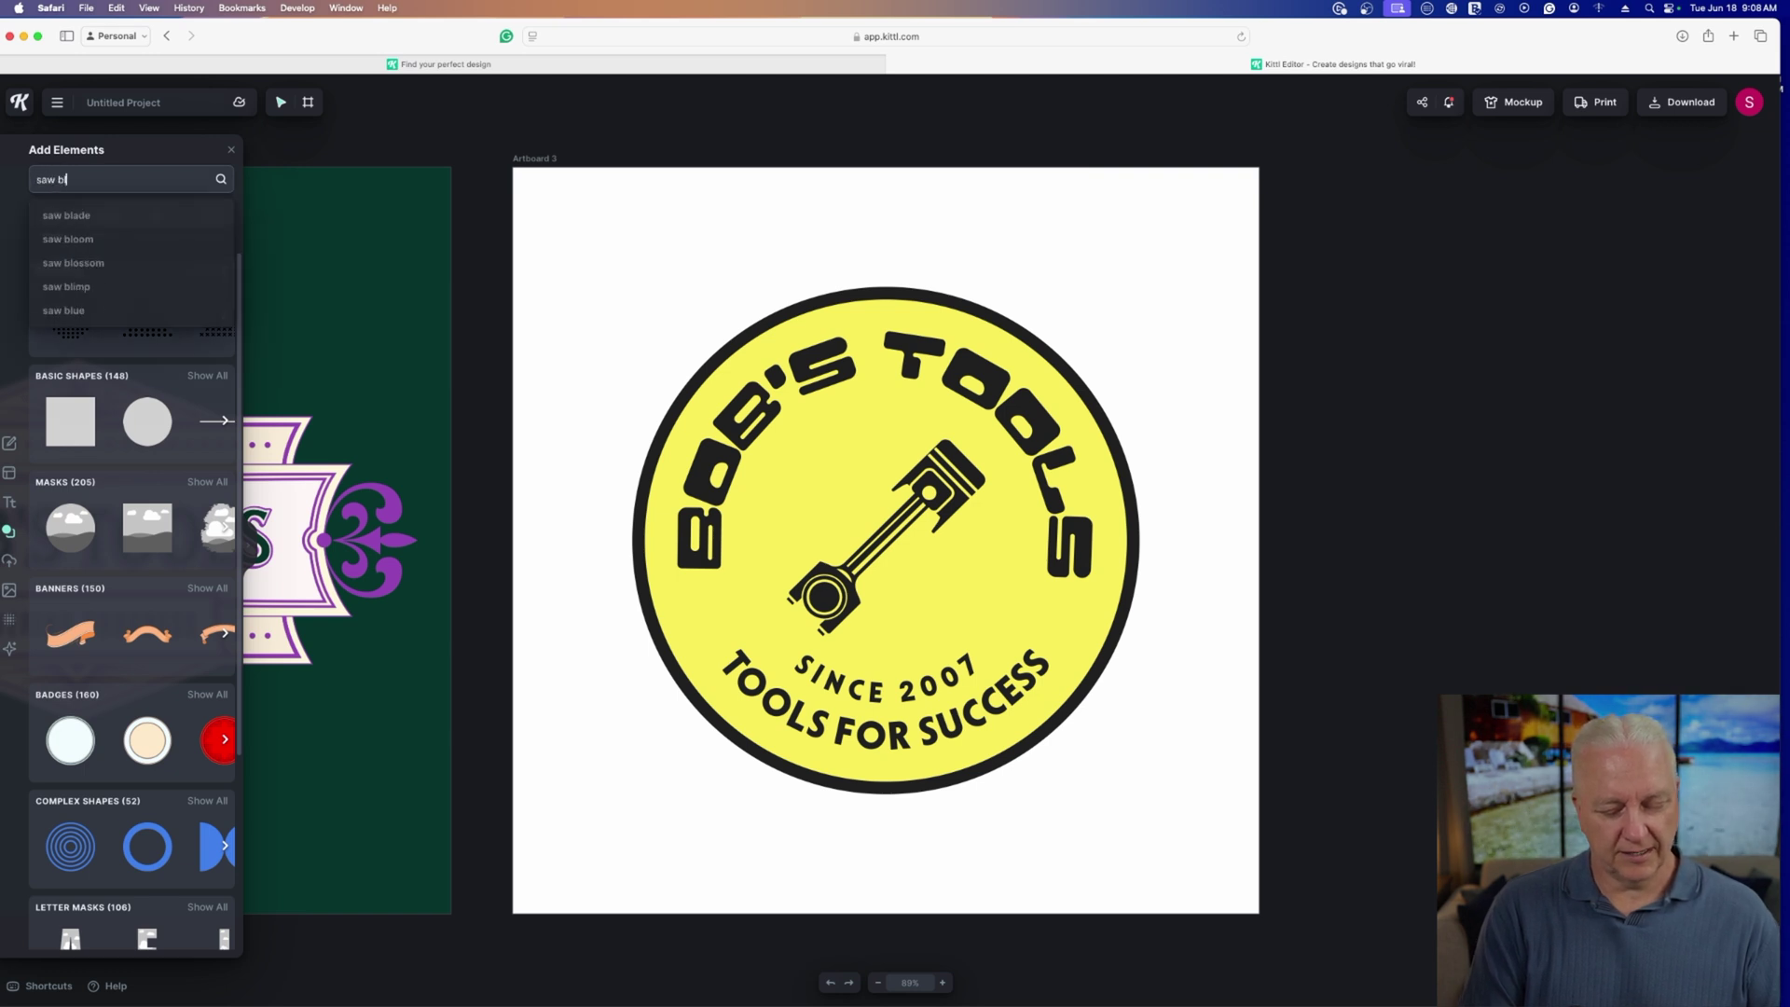
pyautogui.write('ade')
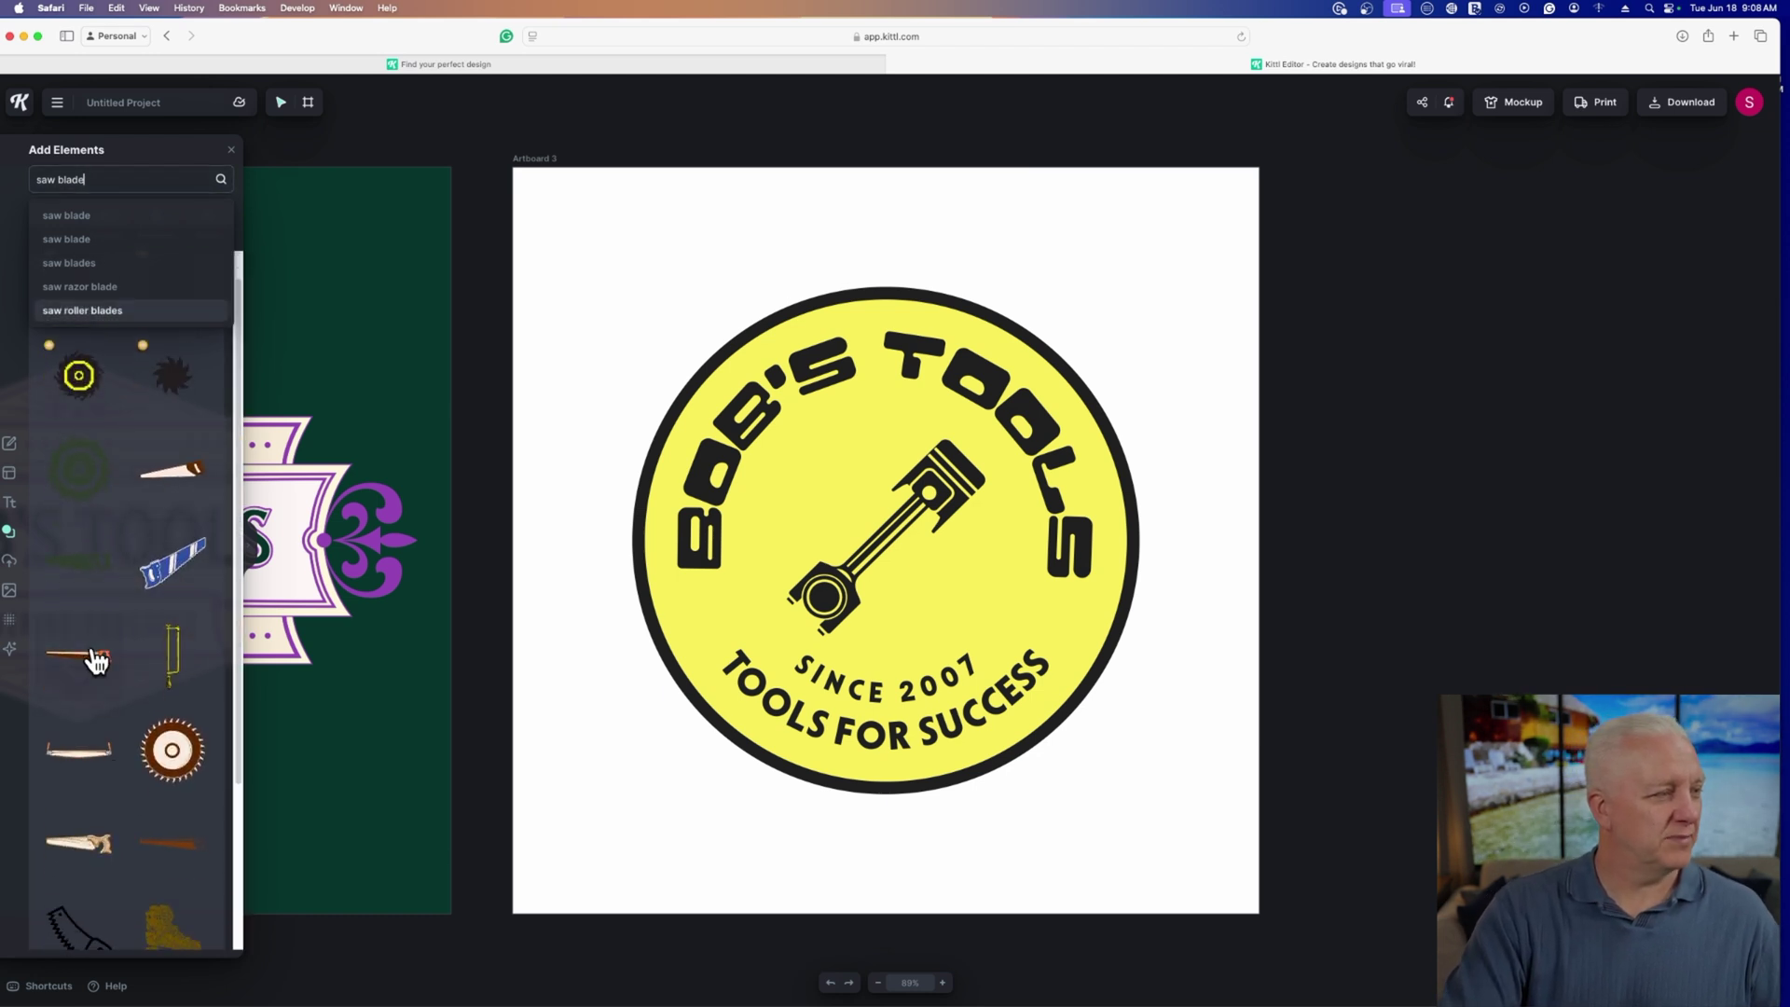
pyautogui.scroll(-3, 109, 662)
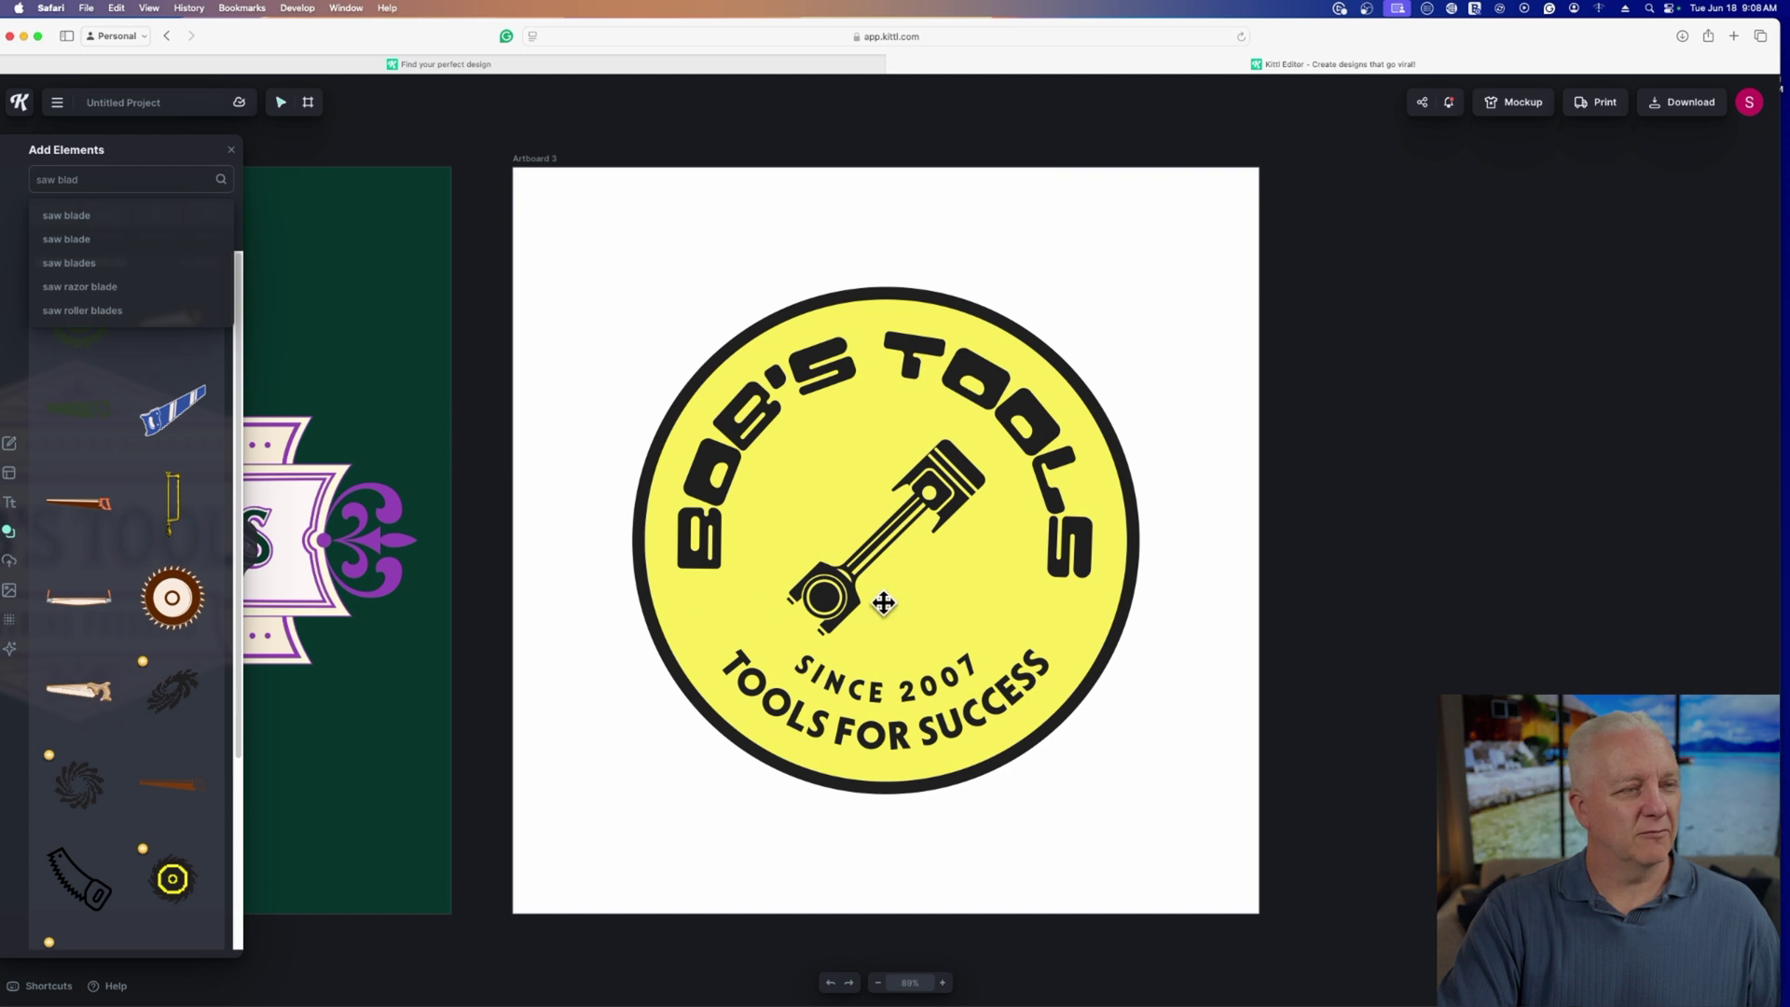
# Step: Replace the badge's central piston icon with the hand saw graphic
pyautogui.click(849, 574)
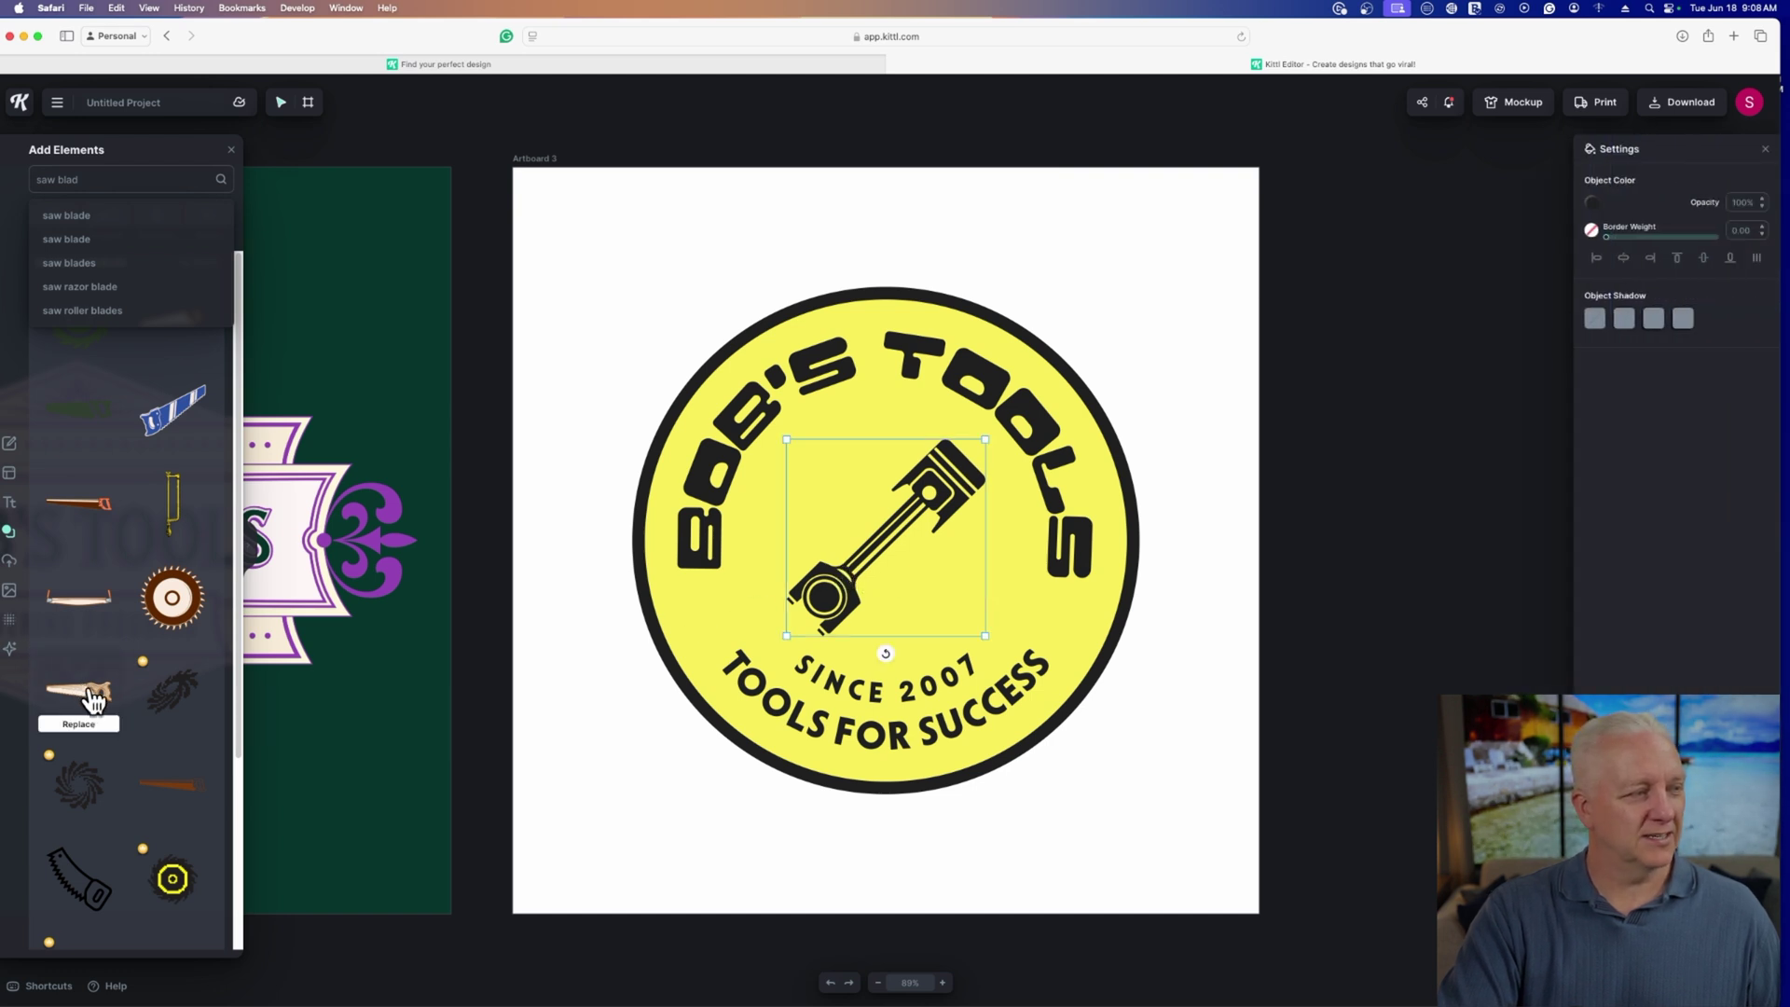
pyautogui.scroll(-5, 93, 701)
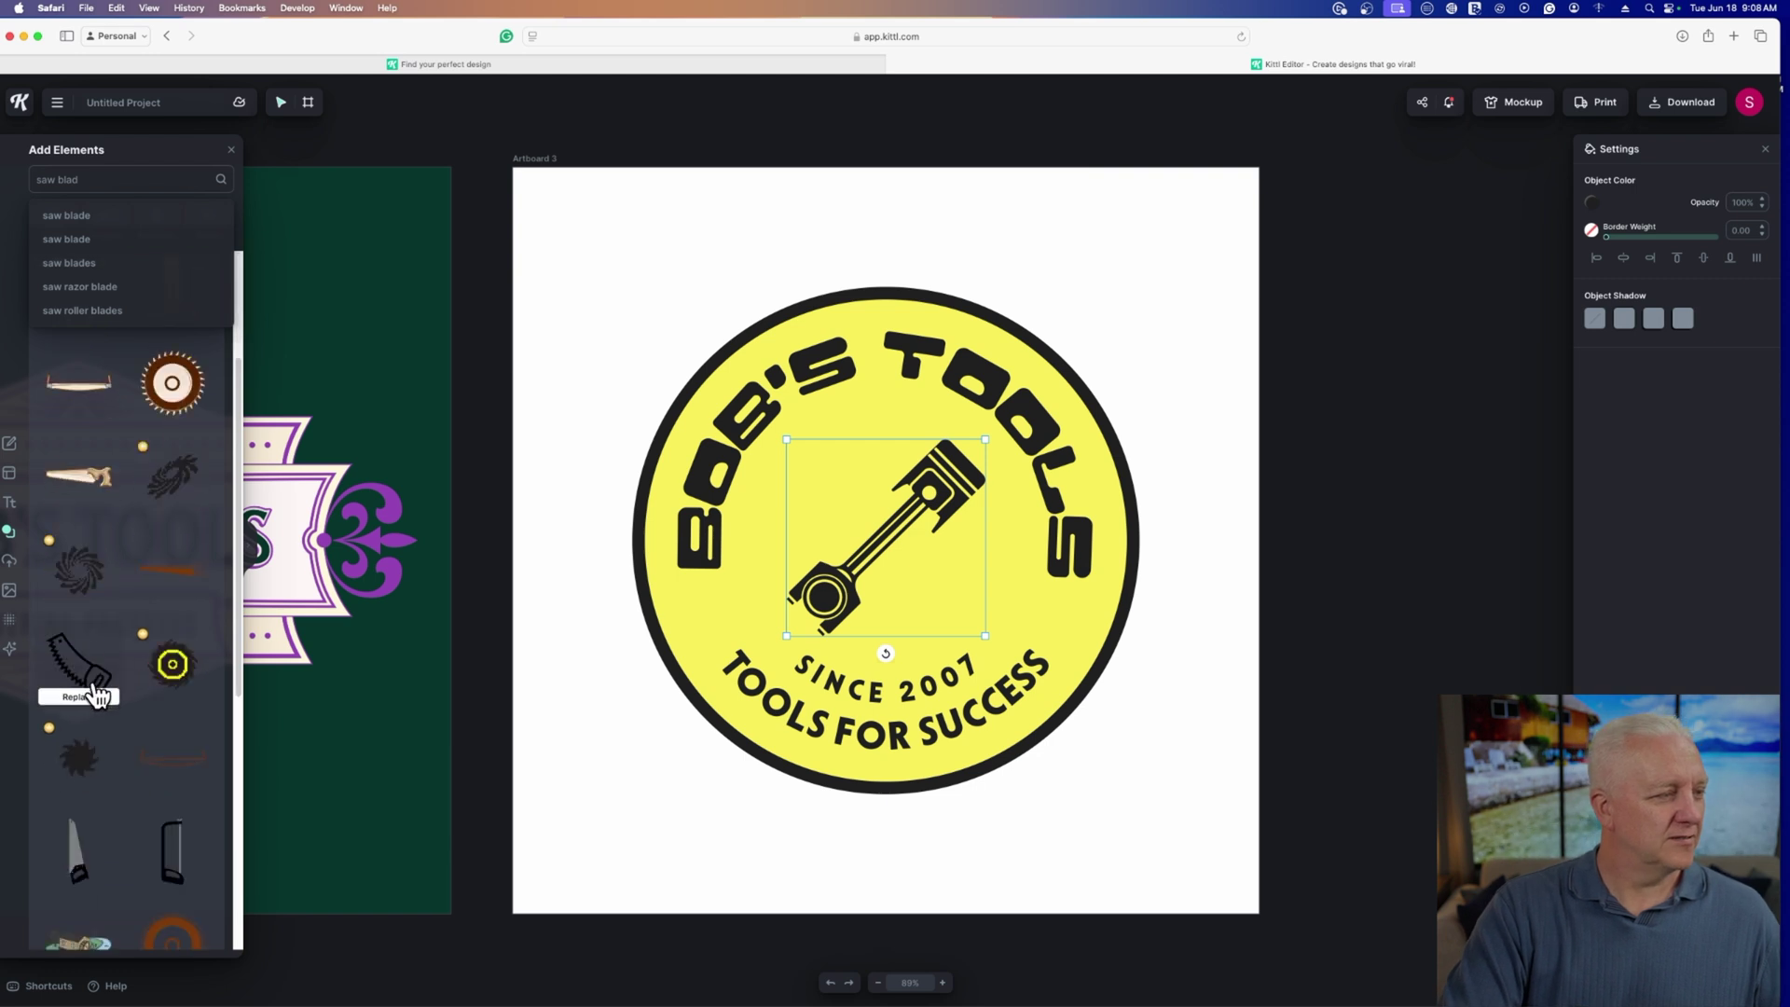
pyautogui.scroll(-2, 117, 821)
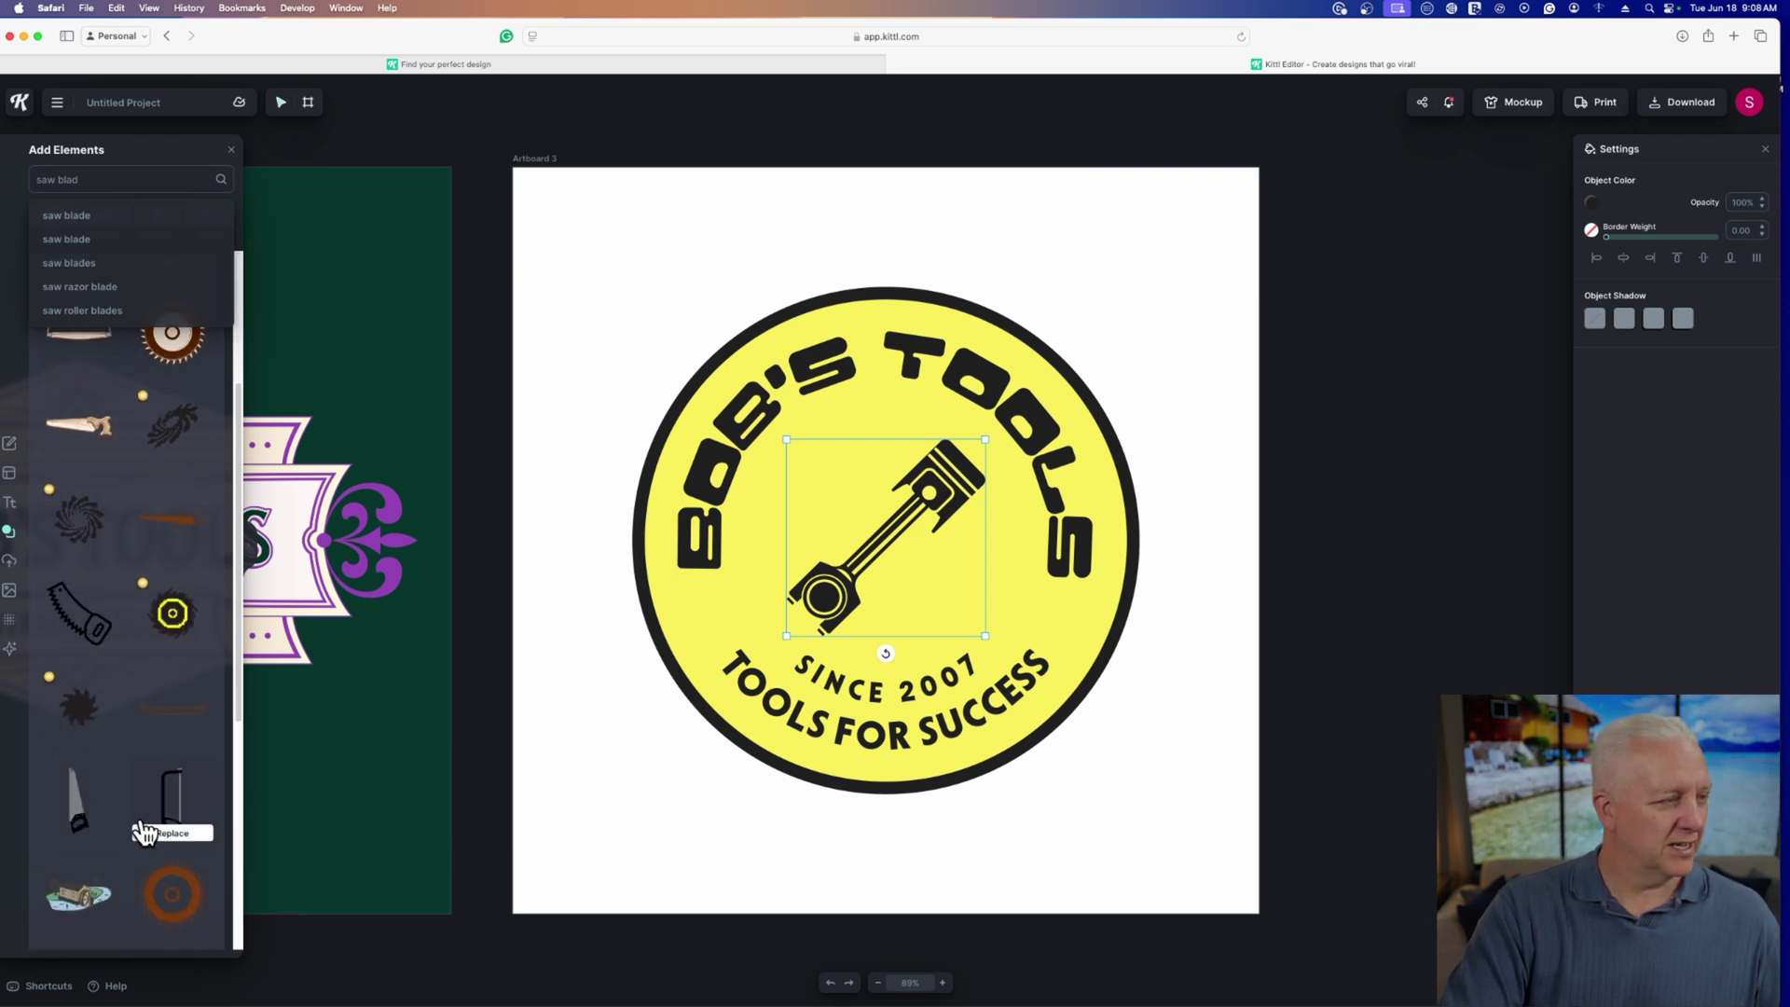
pyautogui.scroll(-3, 140, 802)
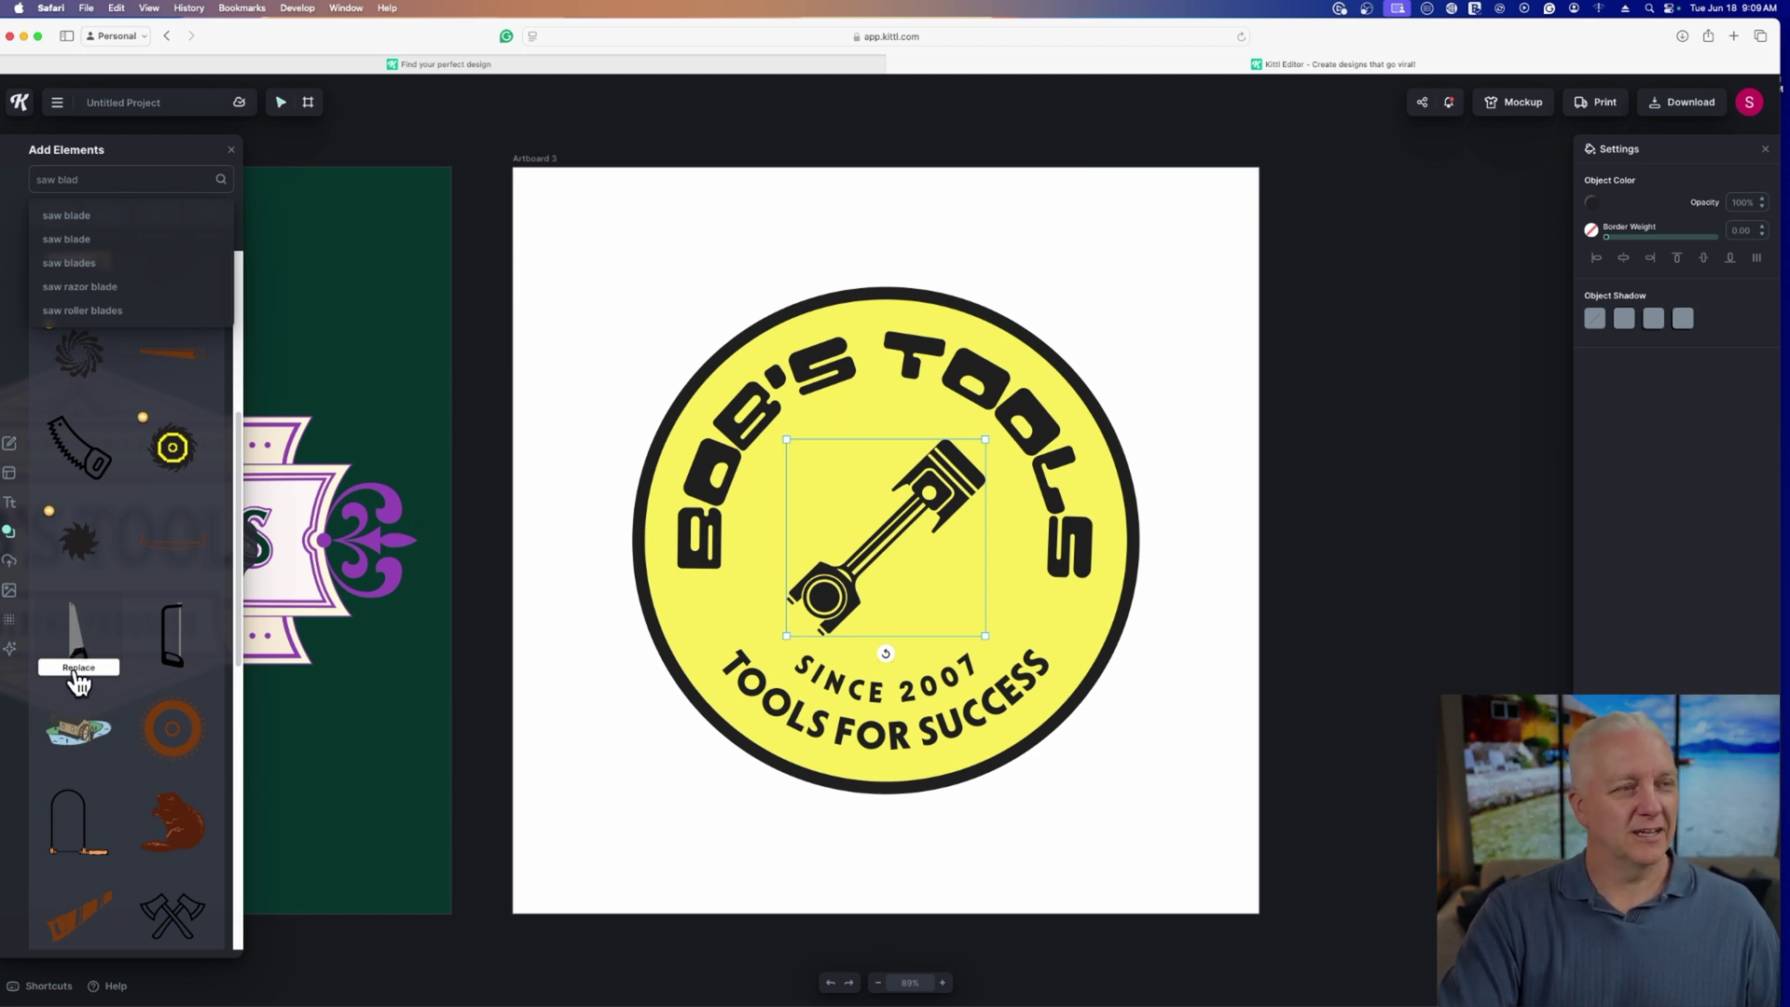
pyautogui.click(77, 669)
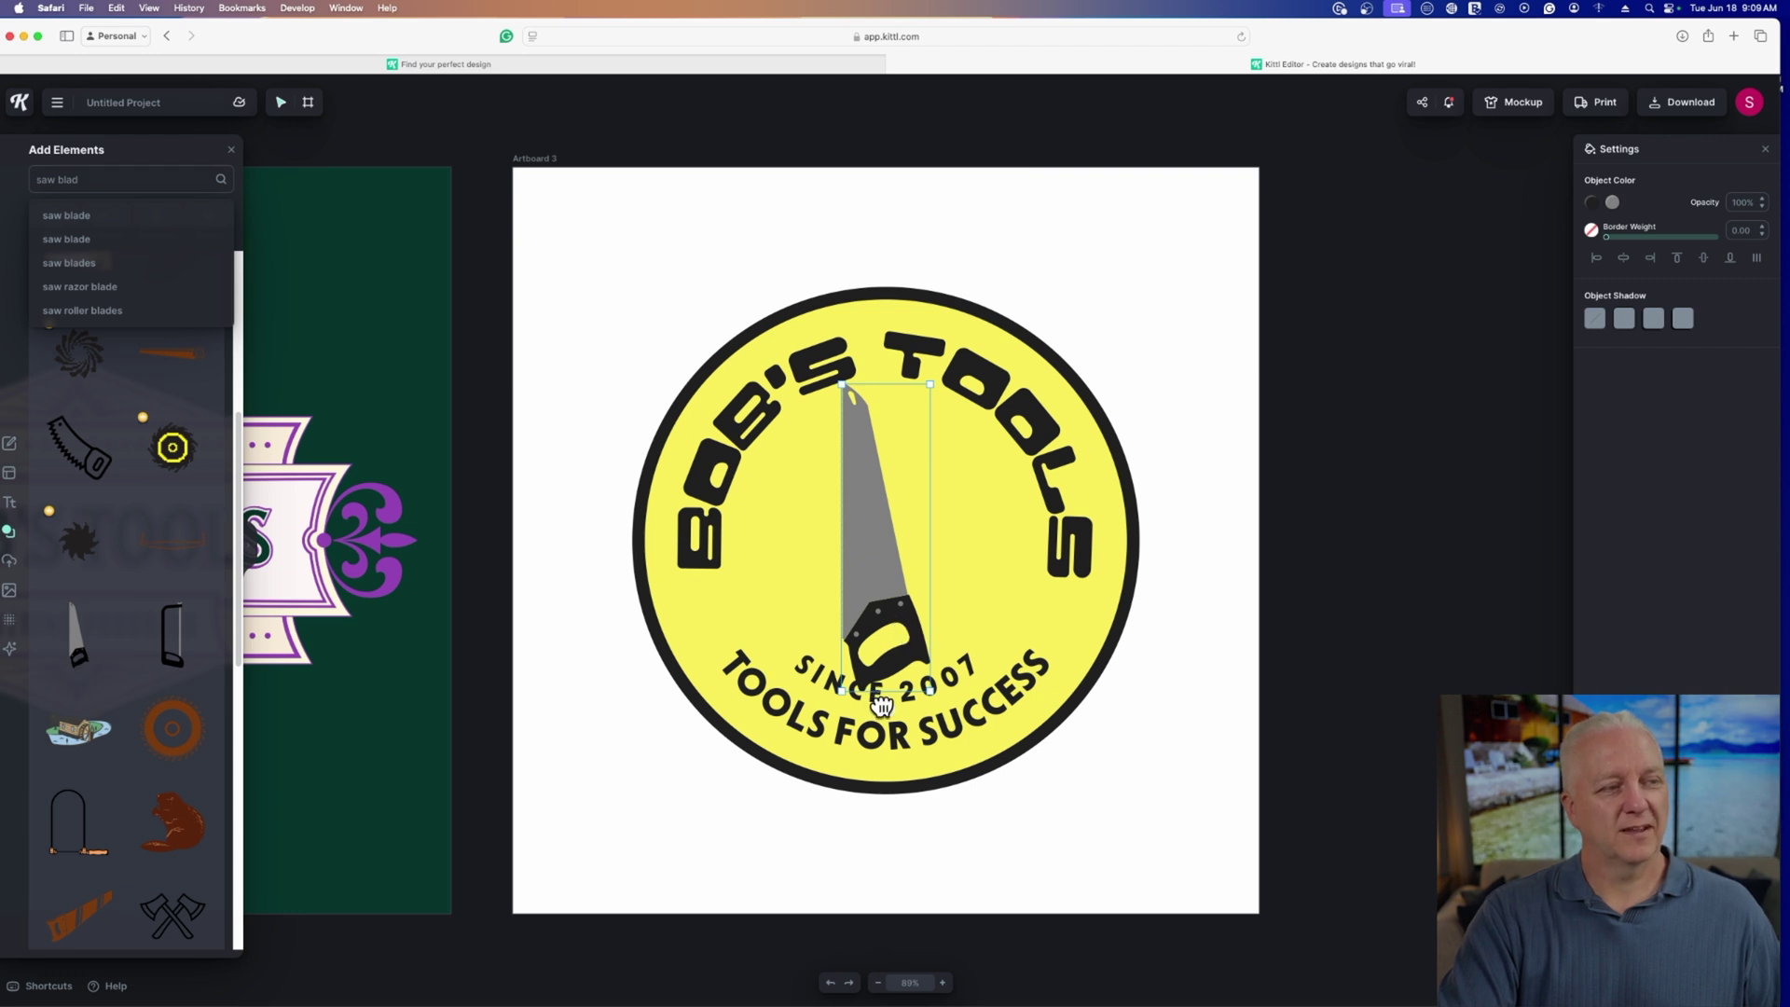
# Step: Rotate the hand saw to lie nearly horizontally across the badge centre
pyautogui.moveTo(881, 706); pyautogui.dragTo(1019, 512)
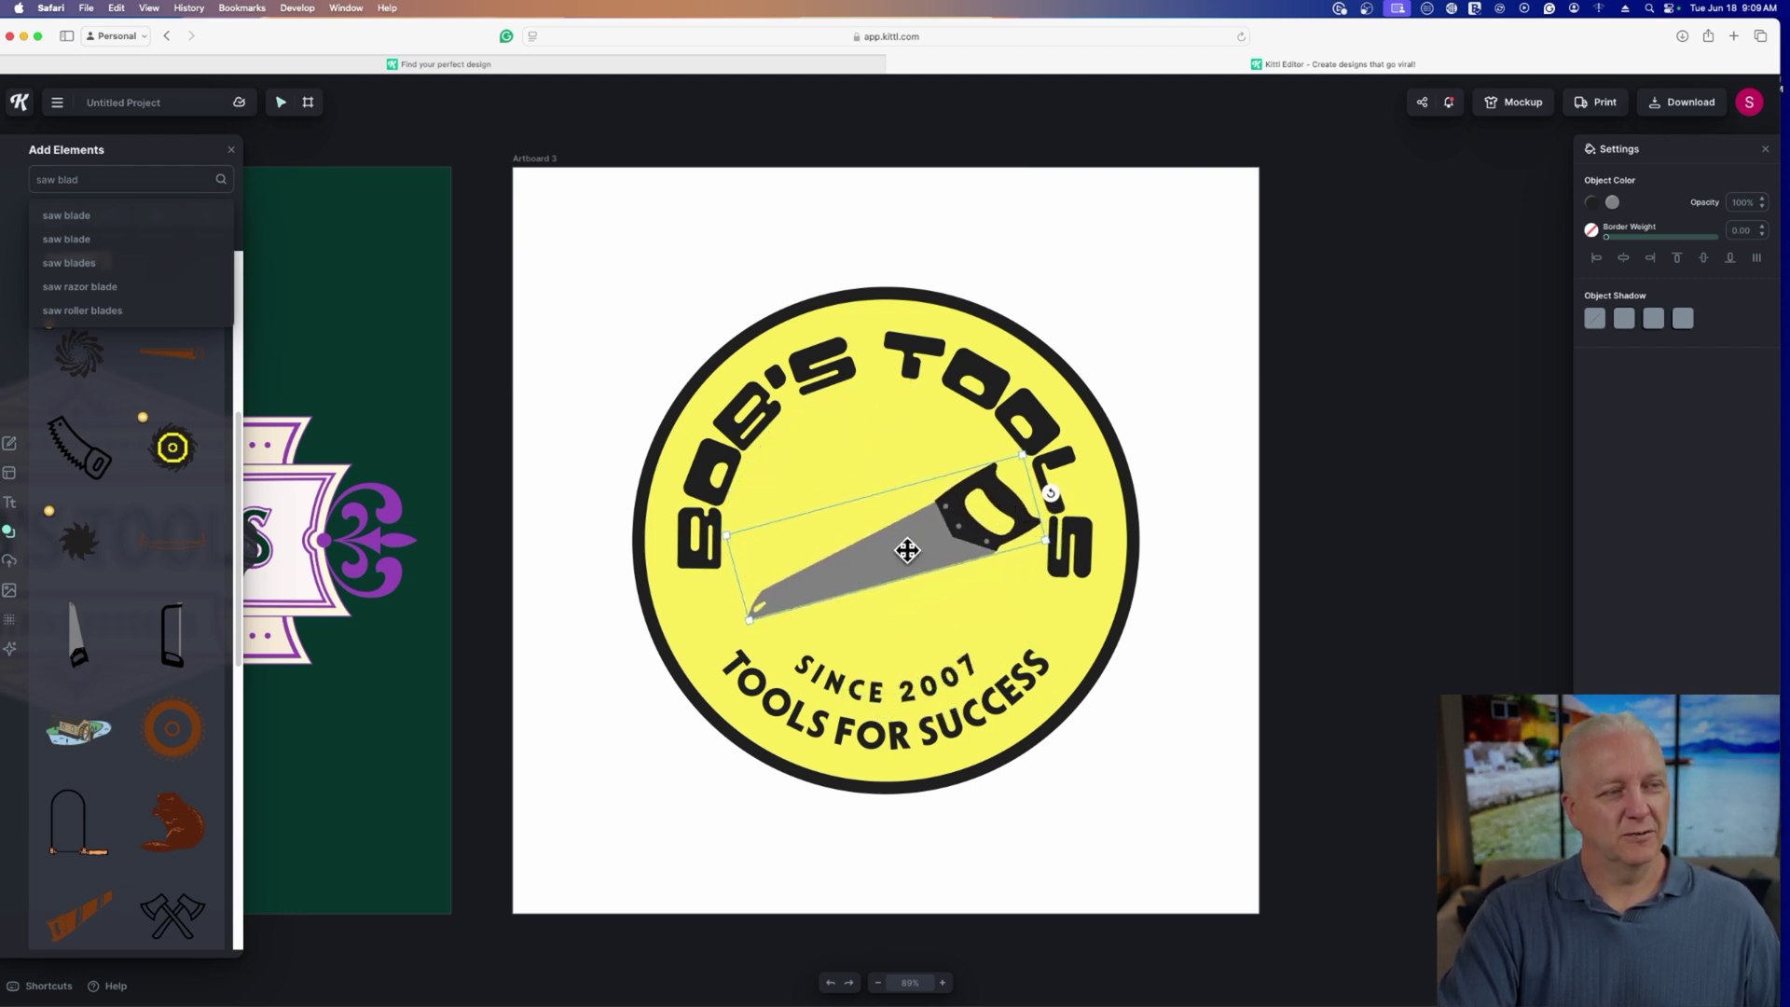
pyautogui.click(896, 542)
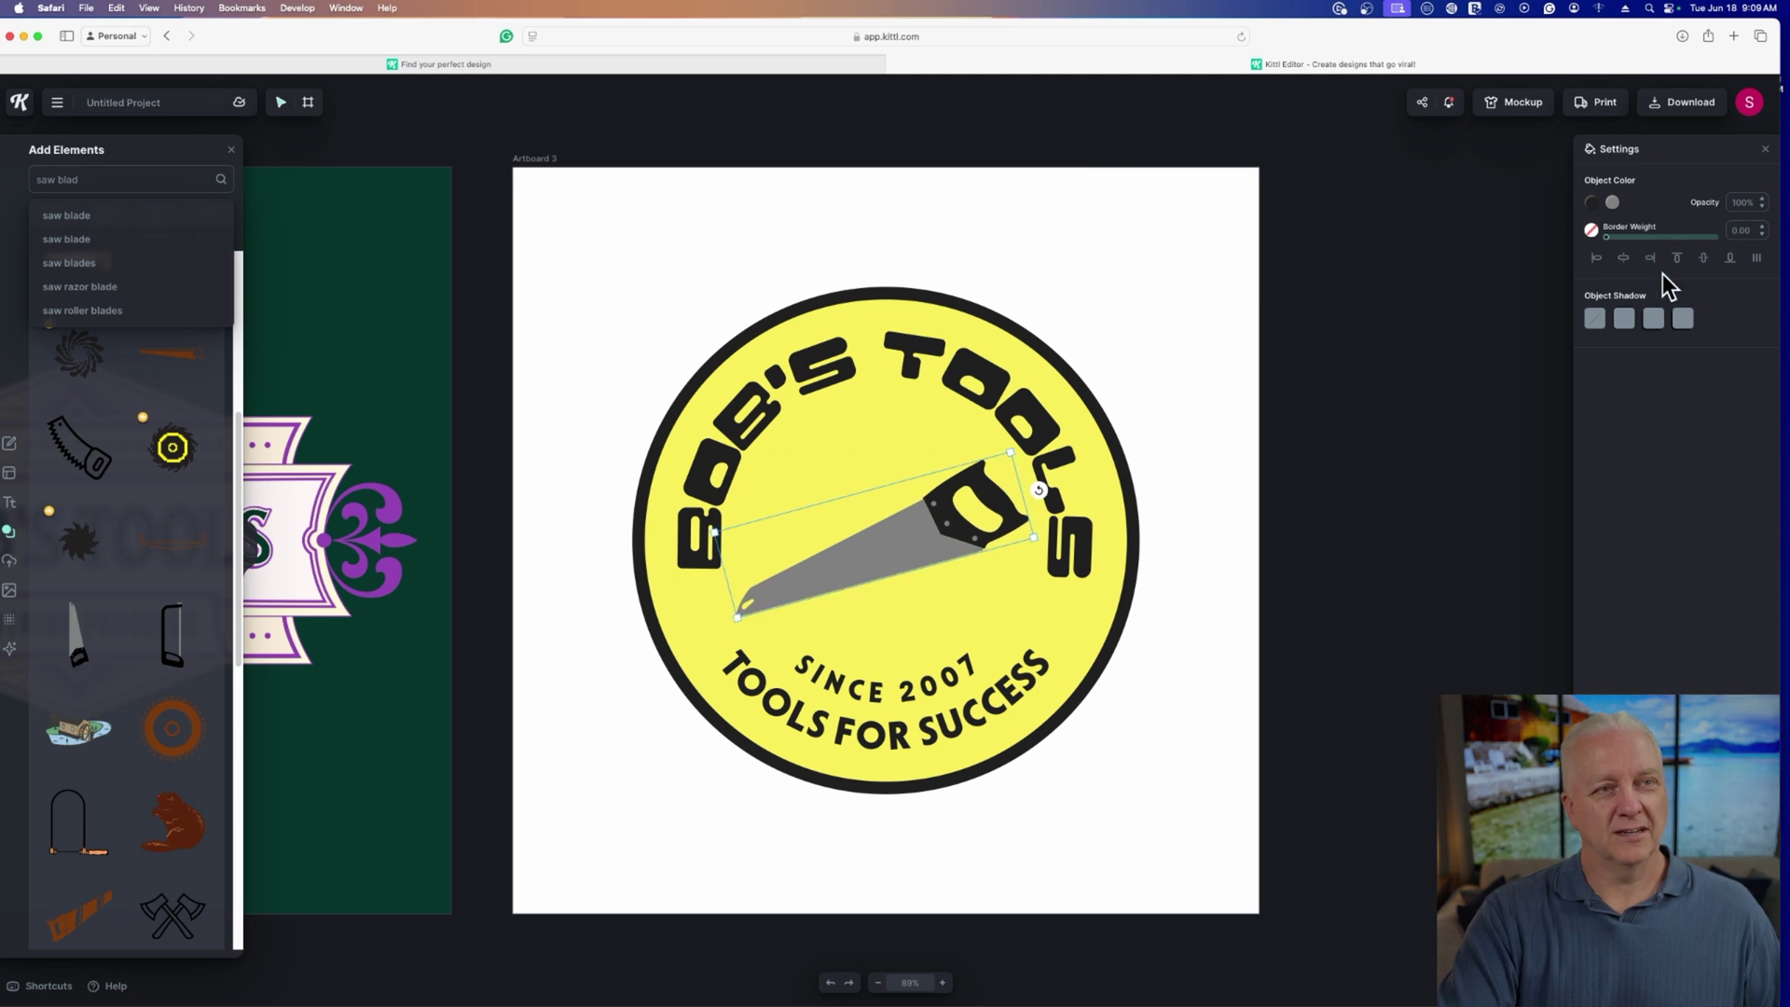
pyautogui.click(1044, 615)
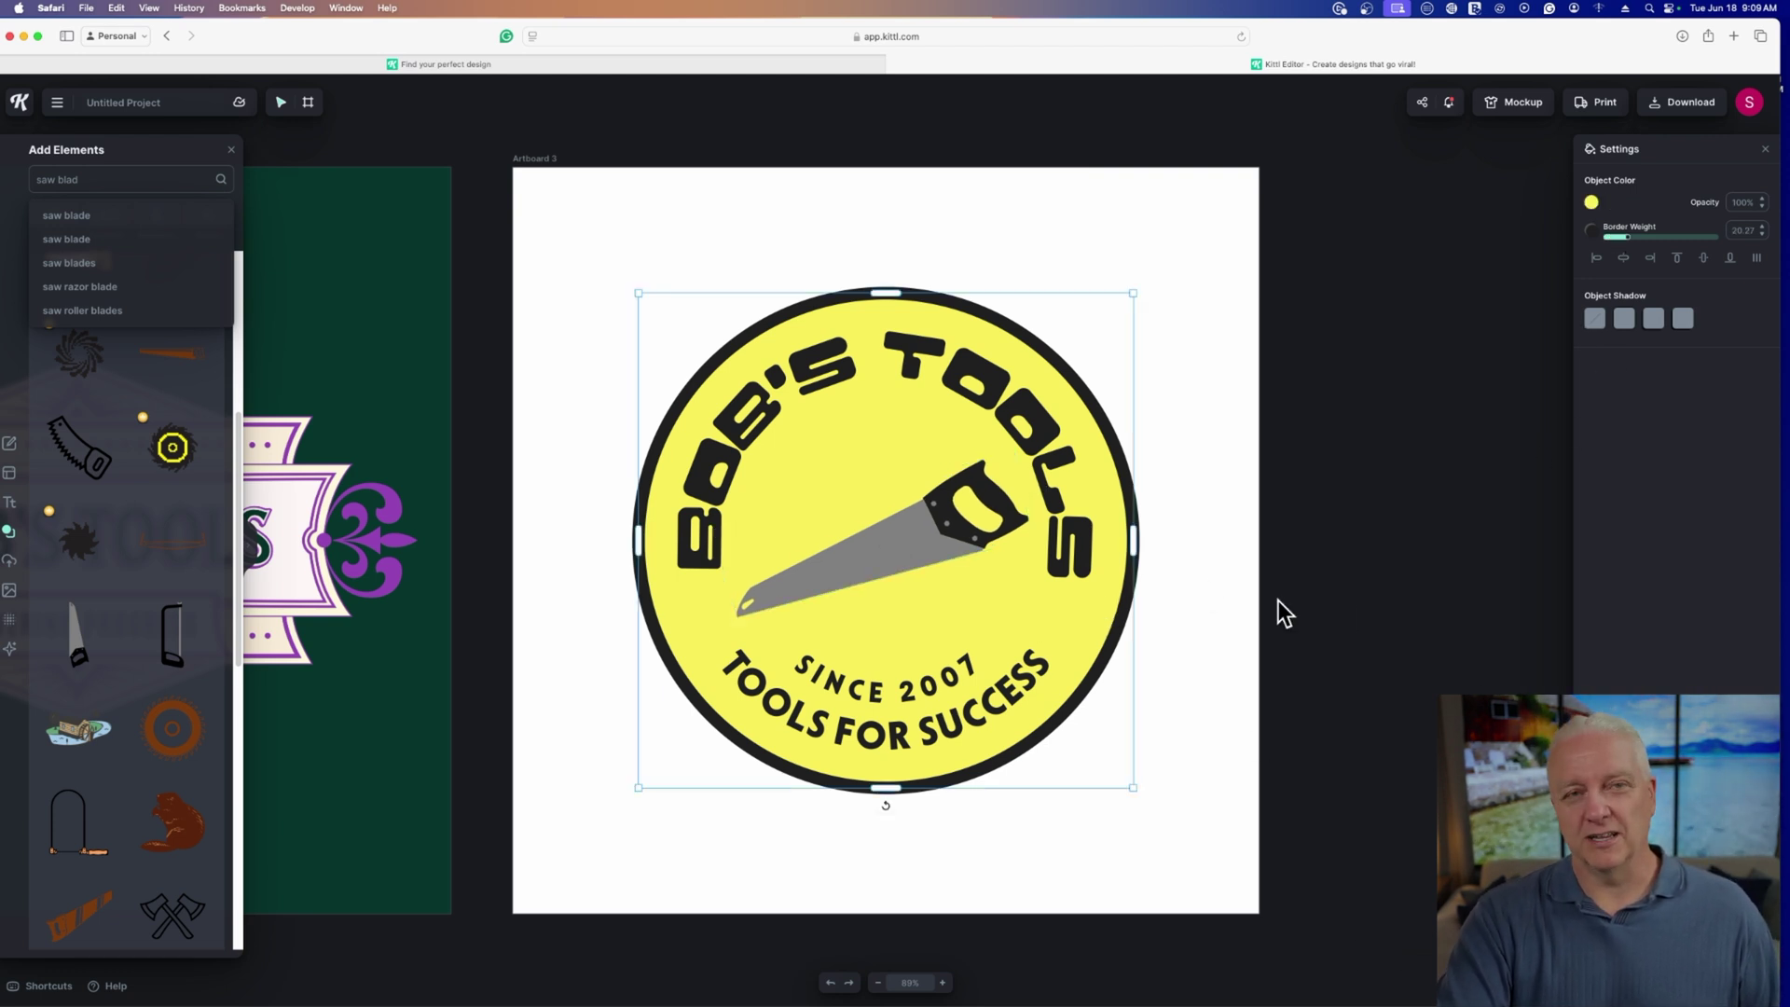
# Step: Recolour the badge fill from yellow to a pale light blue
pyautogui.click(1592, 203)
pyautogui.click(1571, 287)
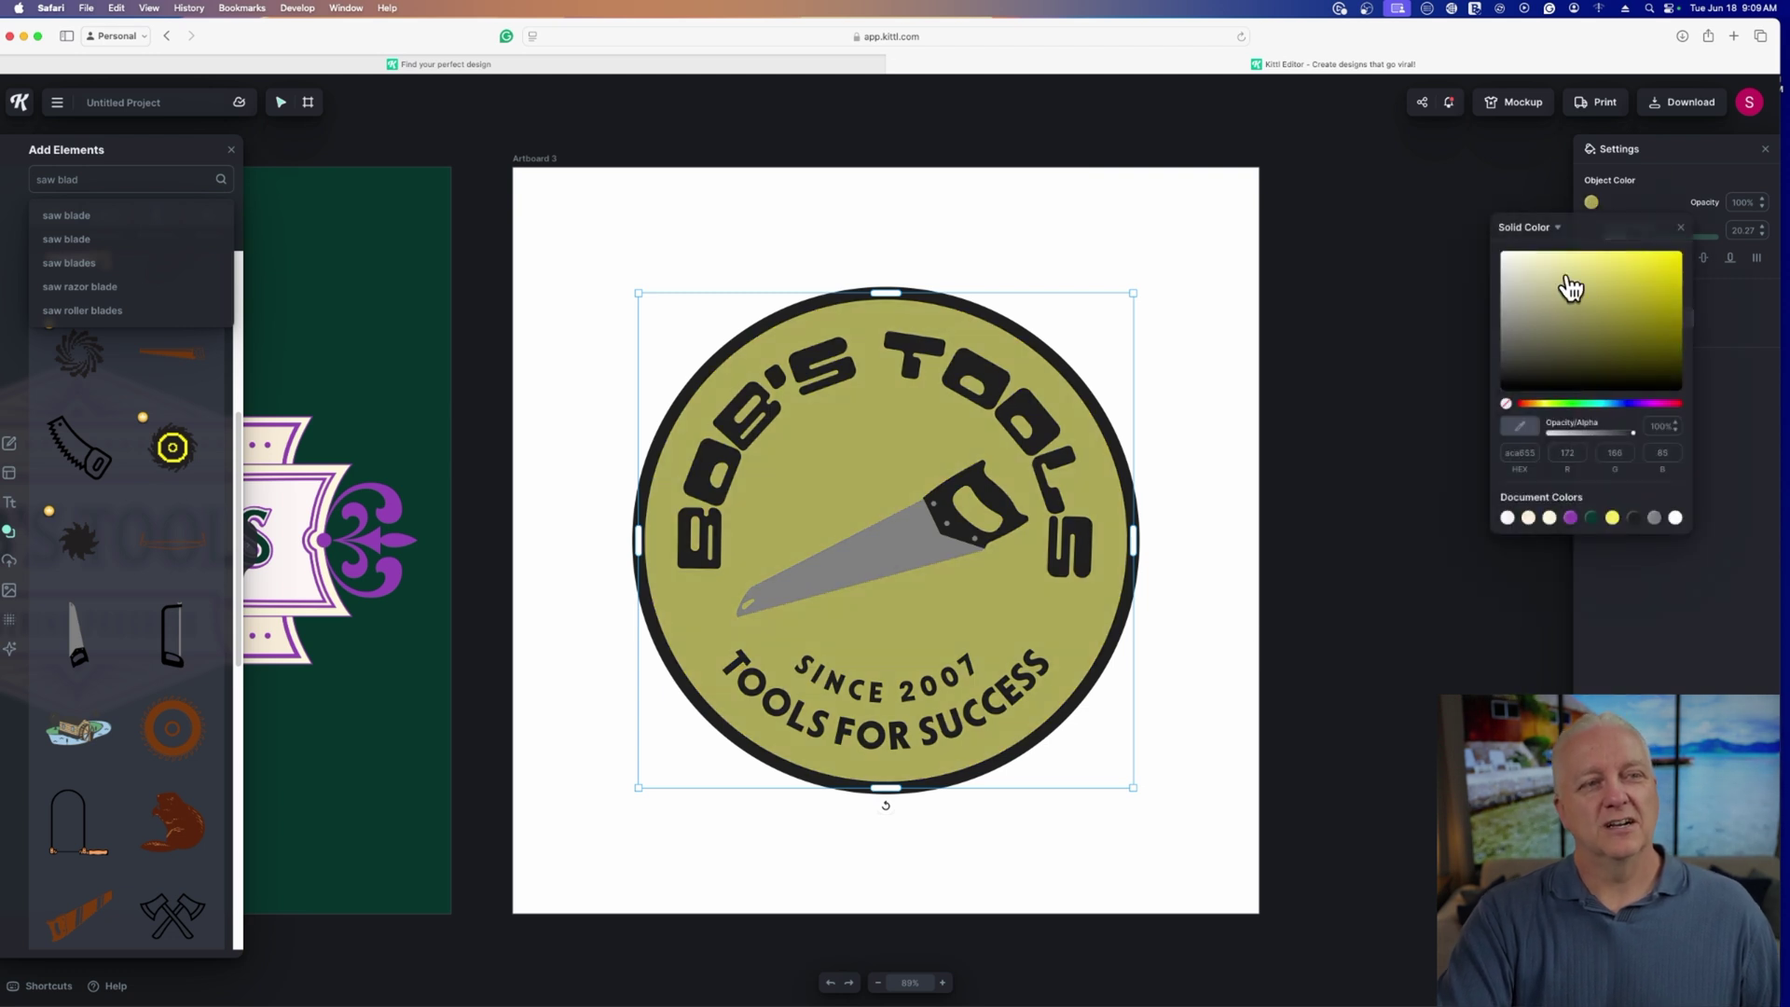
pyautogui.moveTo(1571, 287); pyautogui.dragTo(1572, 337)
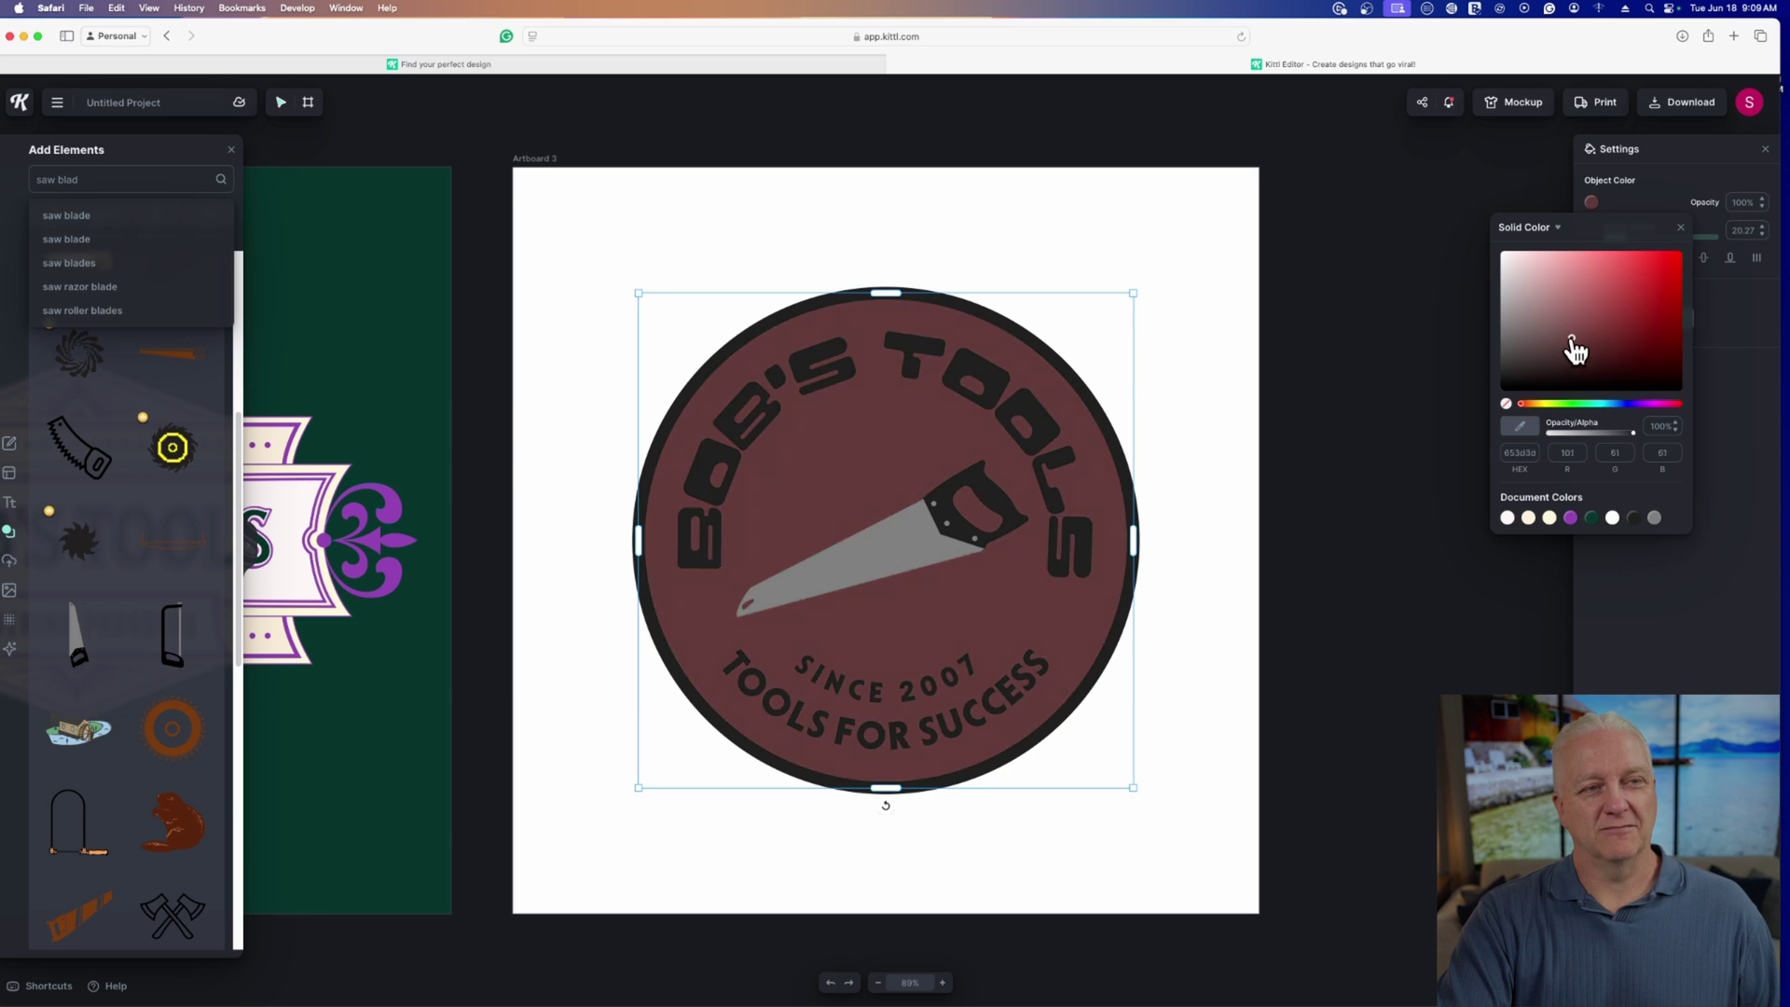
pyautogui.click(1617, 405)
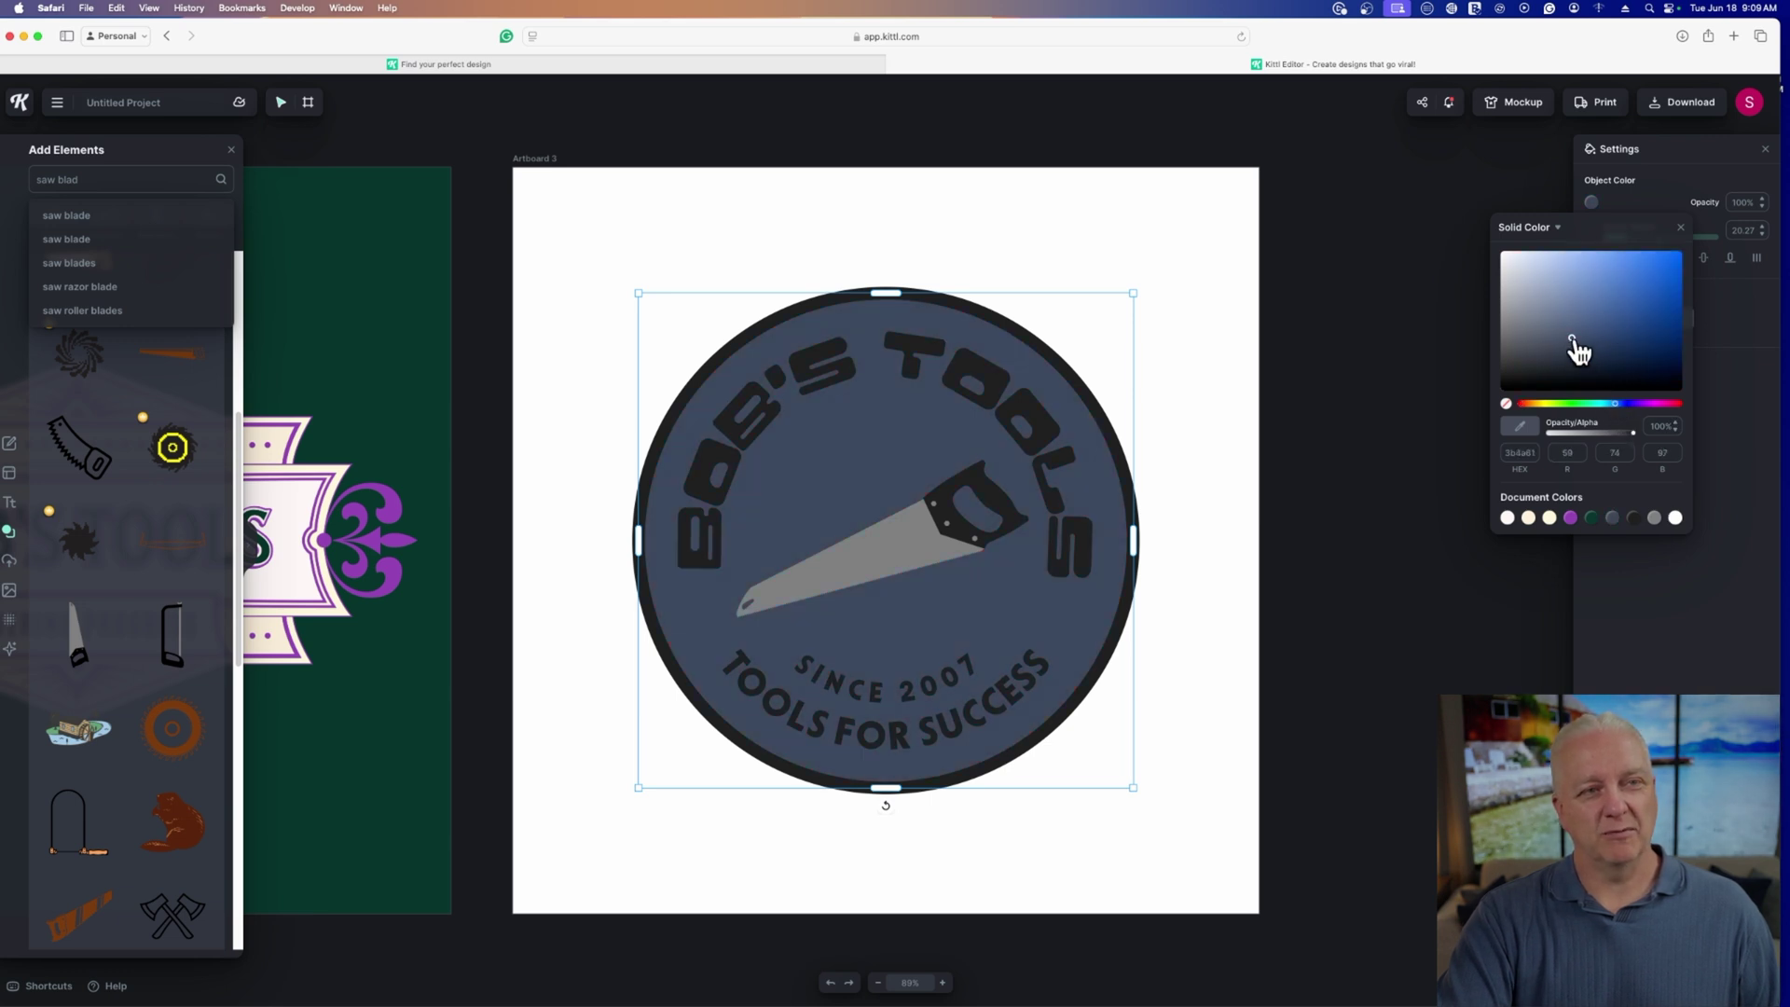
pyautogui.moveTo(1574, 351); pyautogui.dragTo(1538, 296)
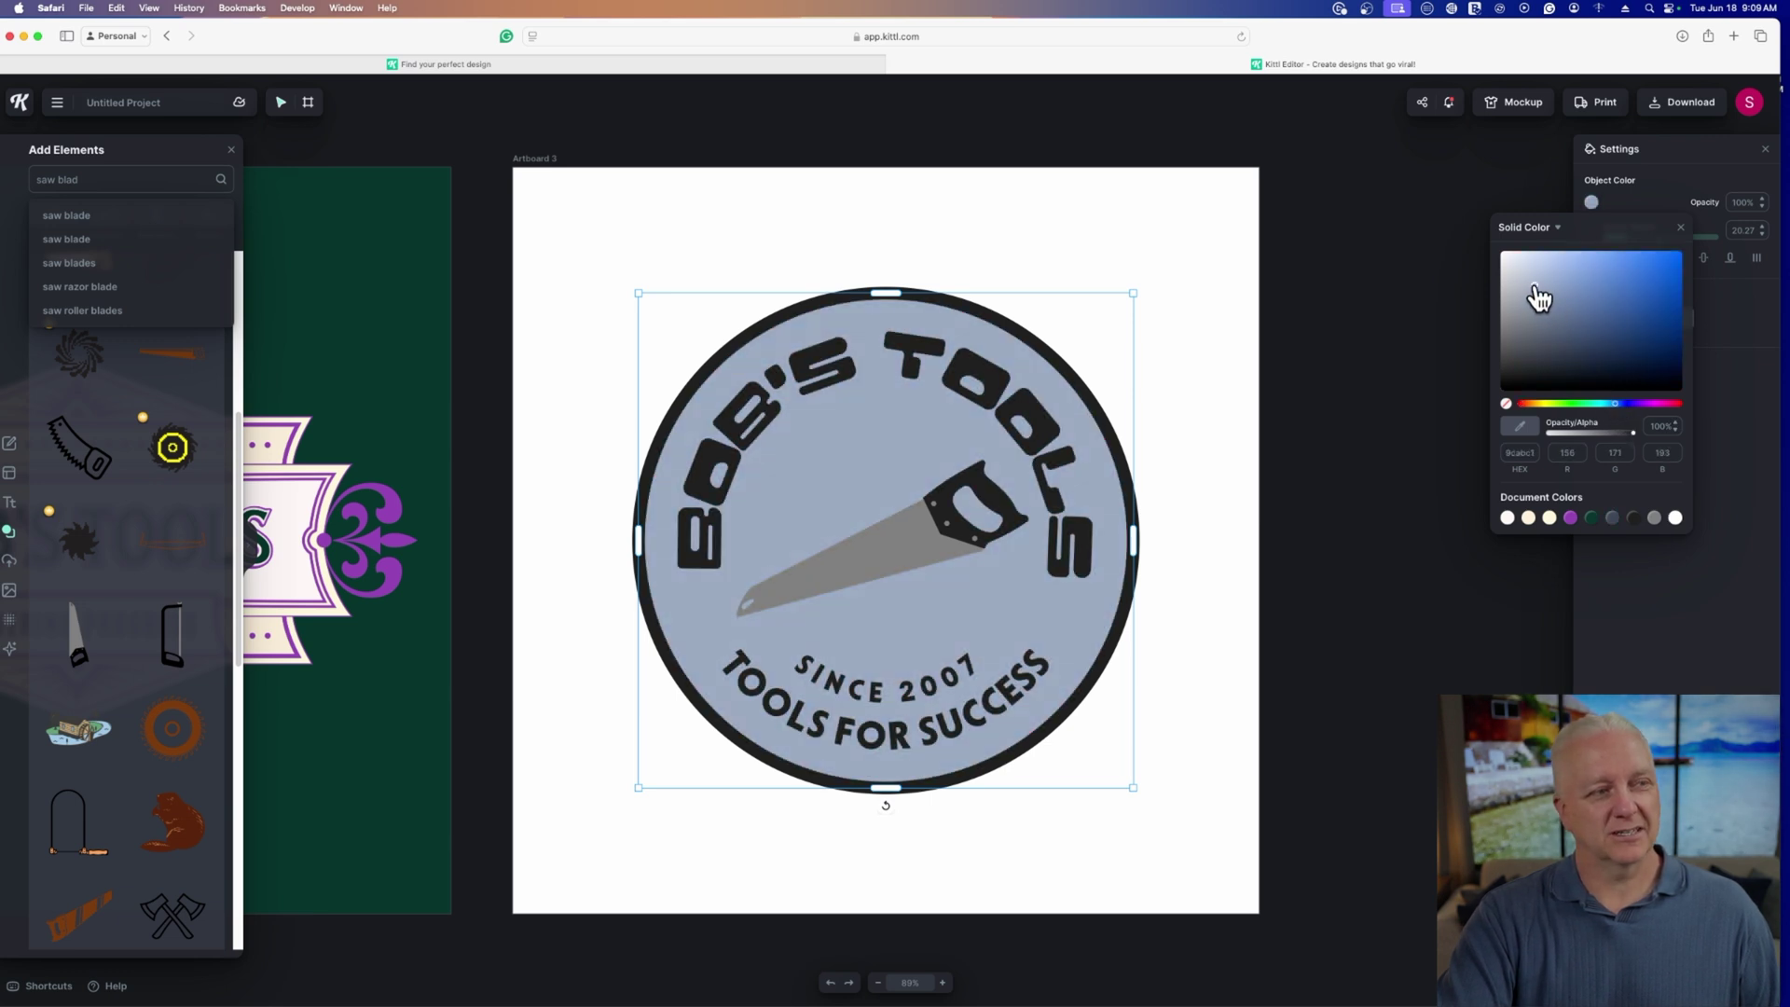
# Step: Make the saw light pink and nudge it slightly left on the badge
pyautogui.click(940, 515)
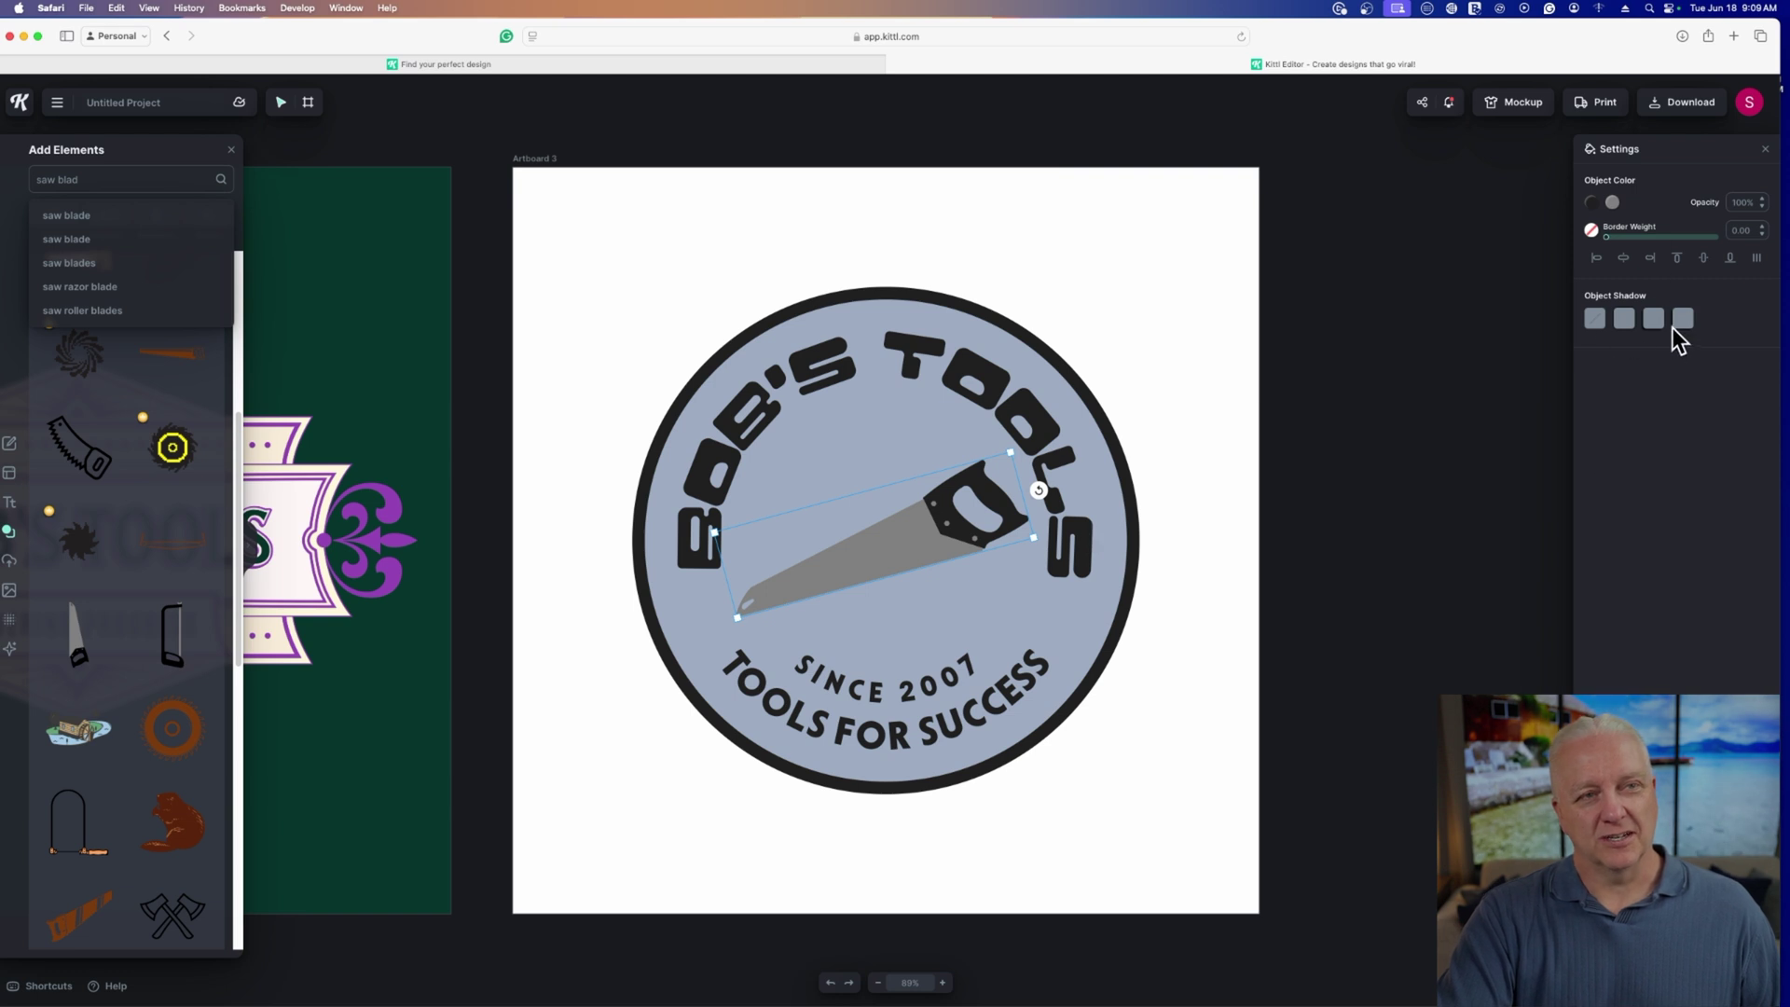
pyautogui.click(1614, 204)
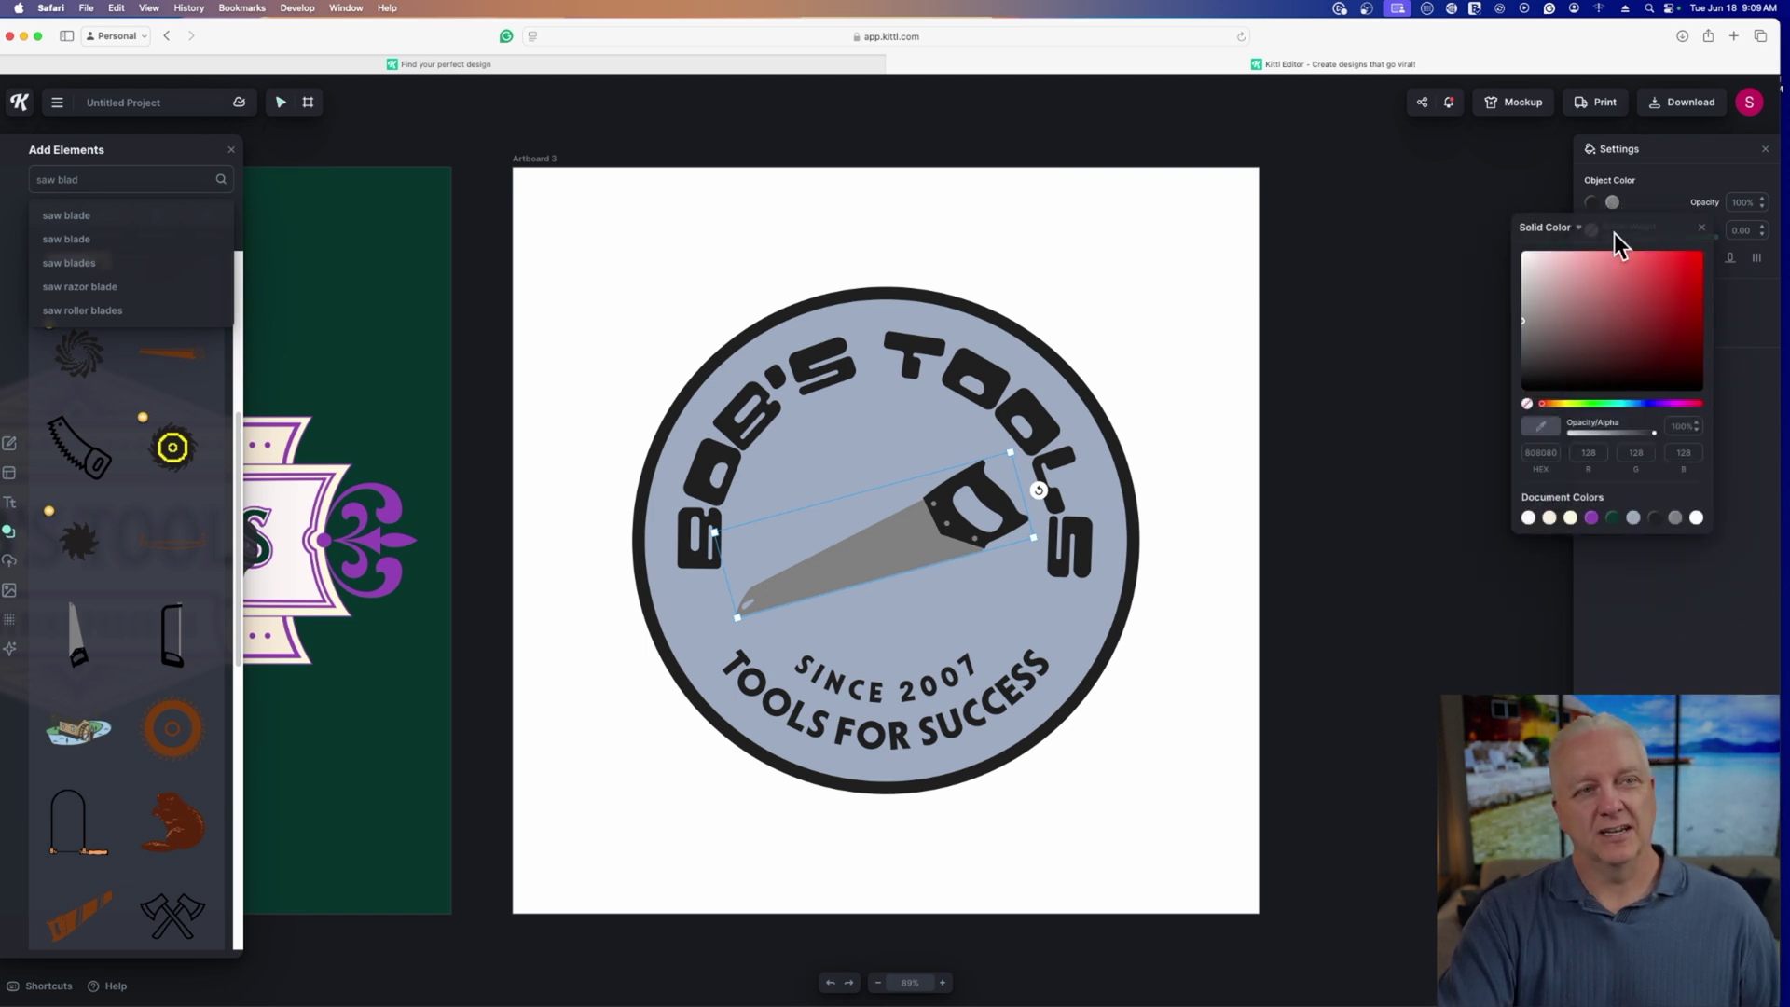
pyautogui.moveTo(1530, 312); pyautogui.dragTo(1531, 272)
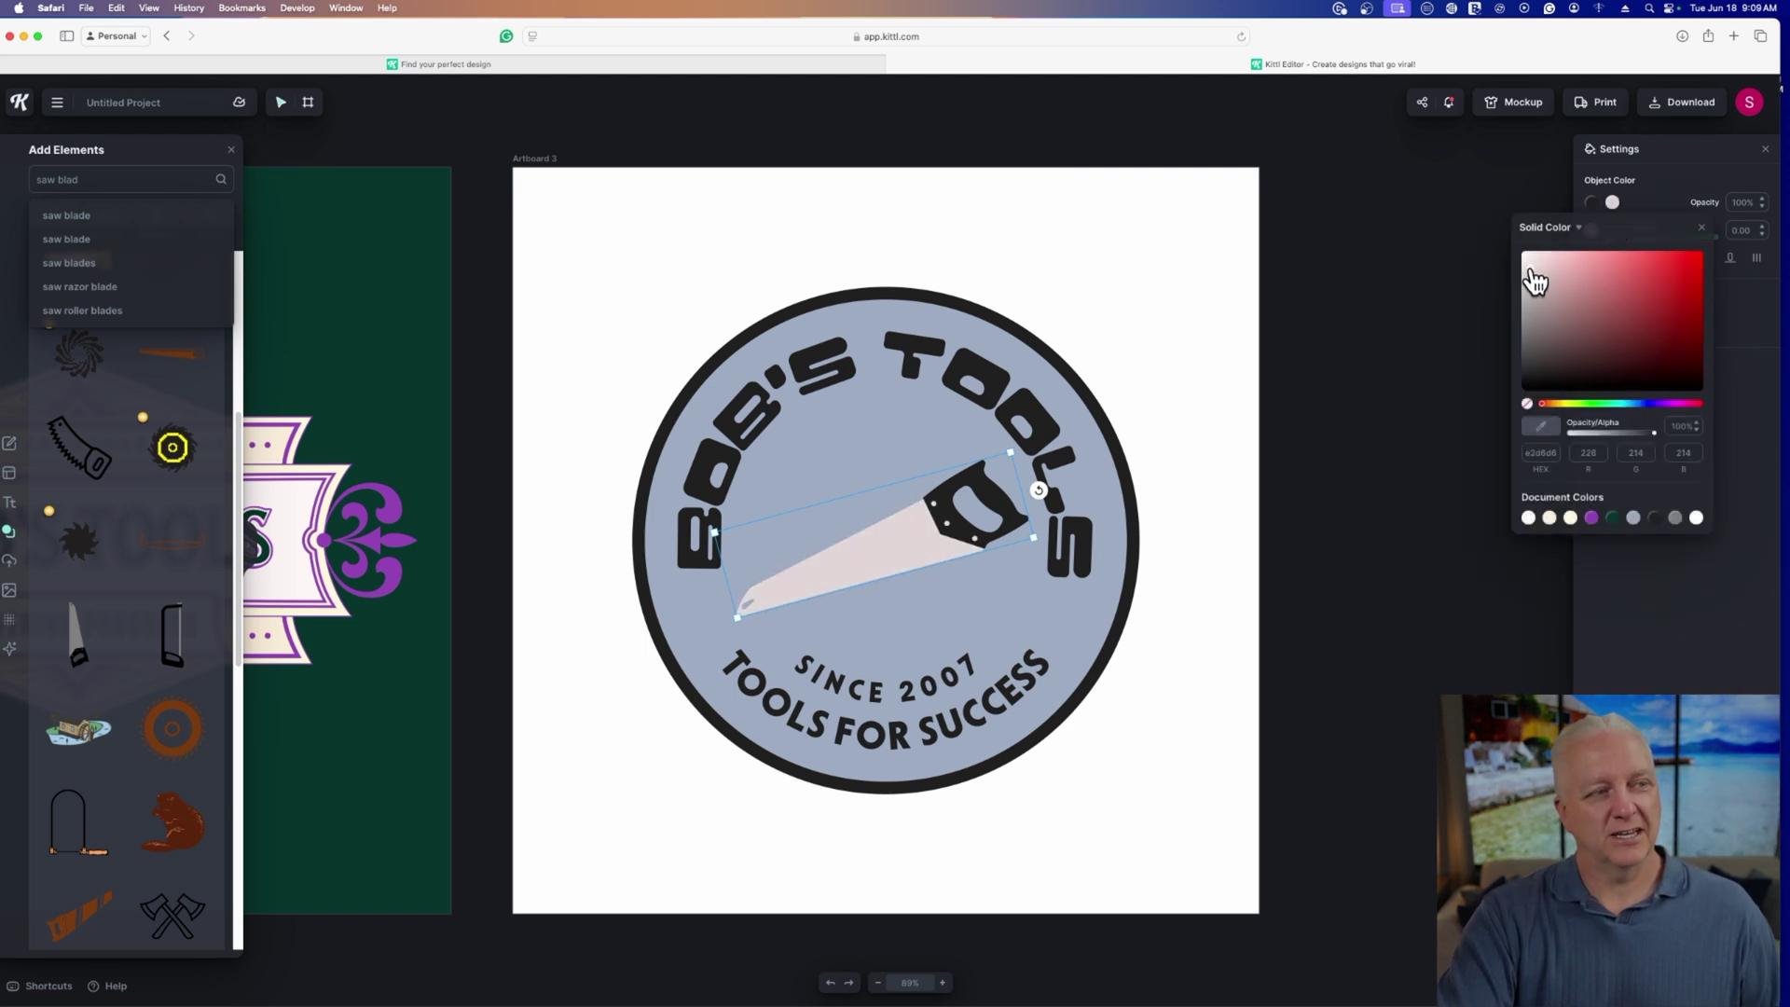
pyautogui.click(1234, 606)
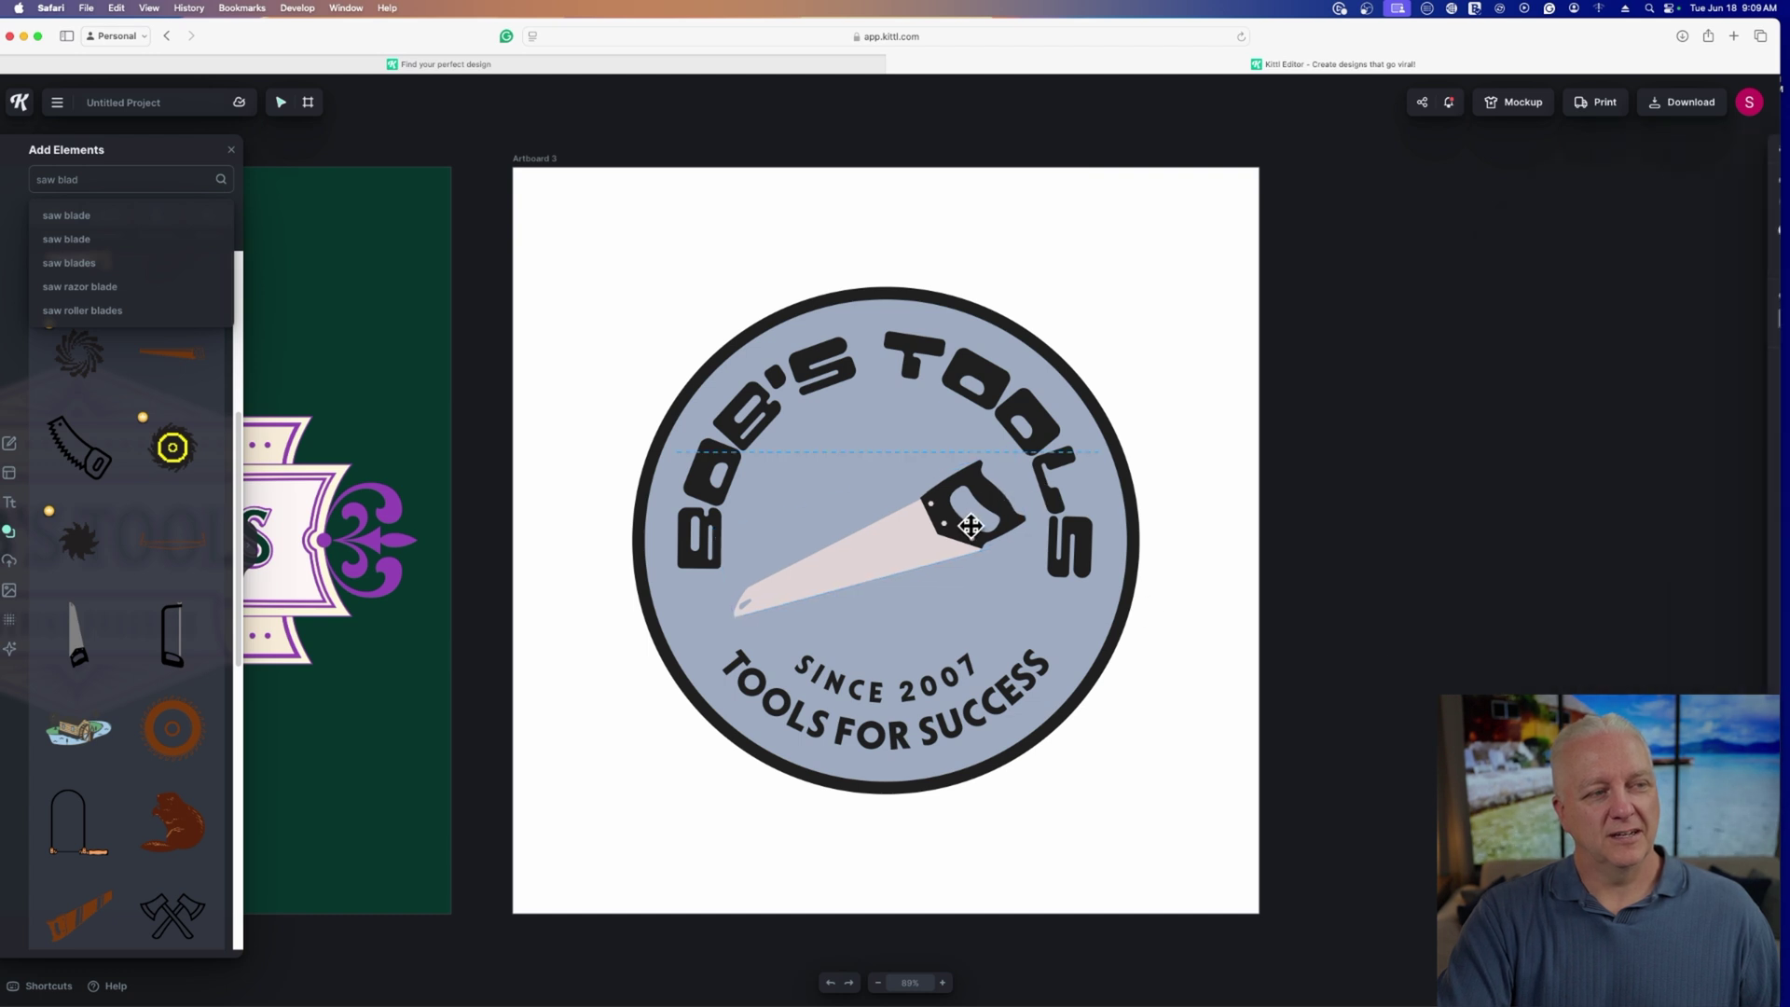
pyautogui.moveTo(974, 527); pyautogui.dragTo(968, 528)
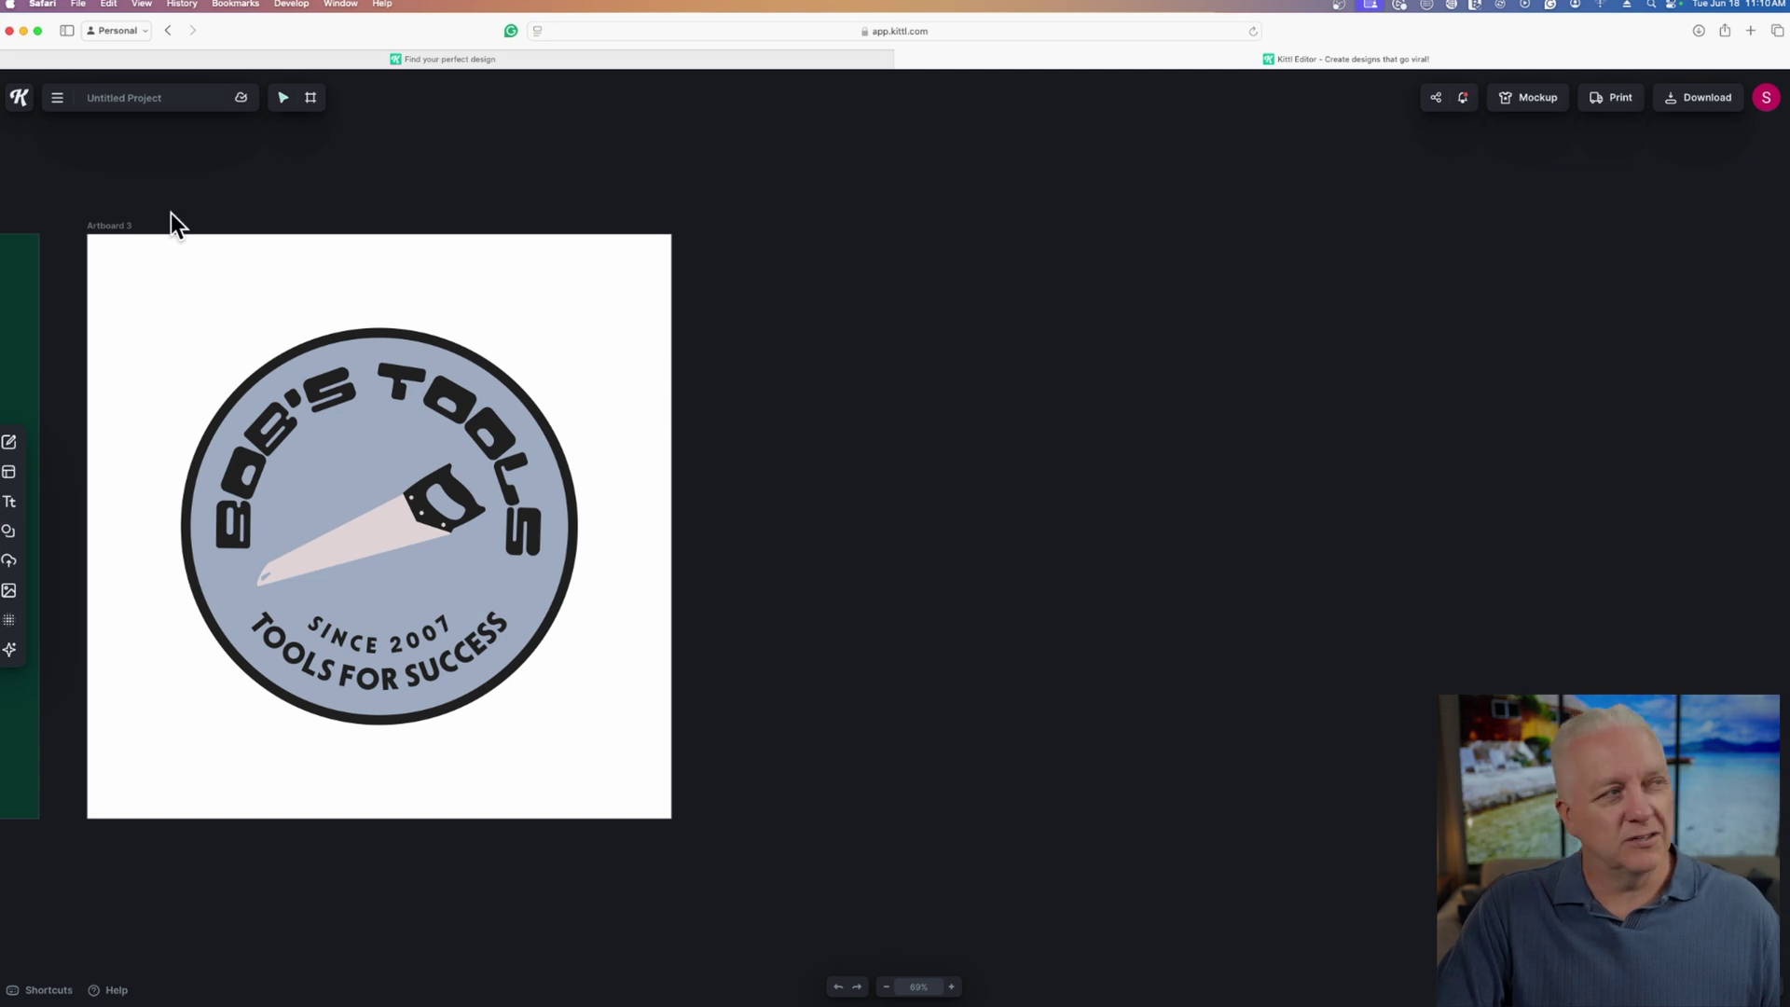
# Step: Option-drag Artboard 3 to the right, creating a duplicate Artboard 4 beside it
pyautogui.click(116, 226)
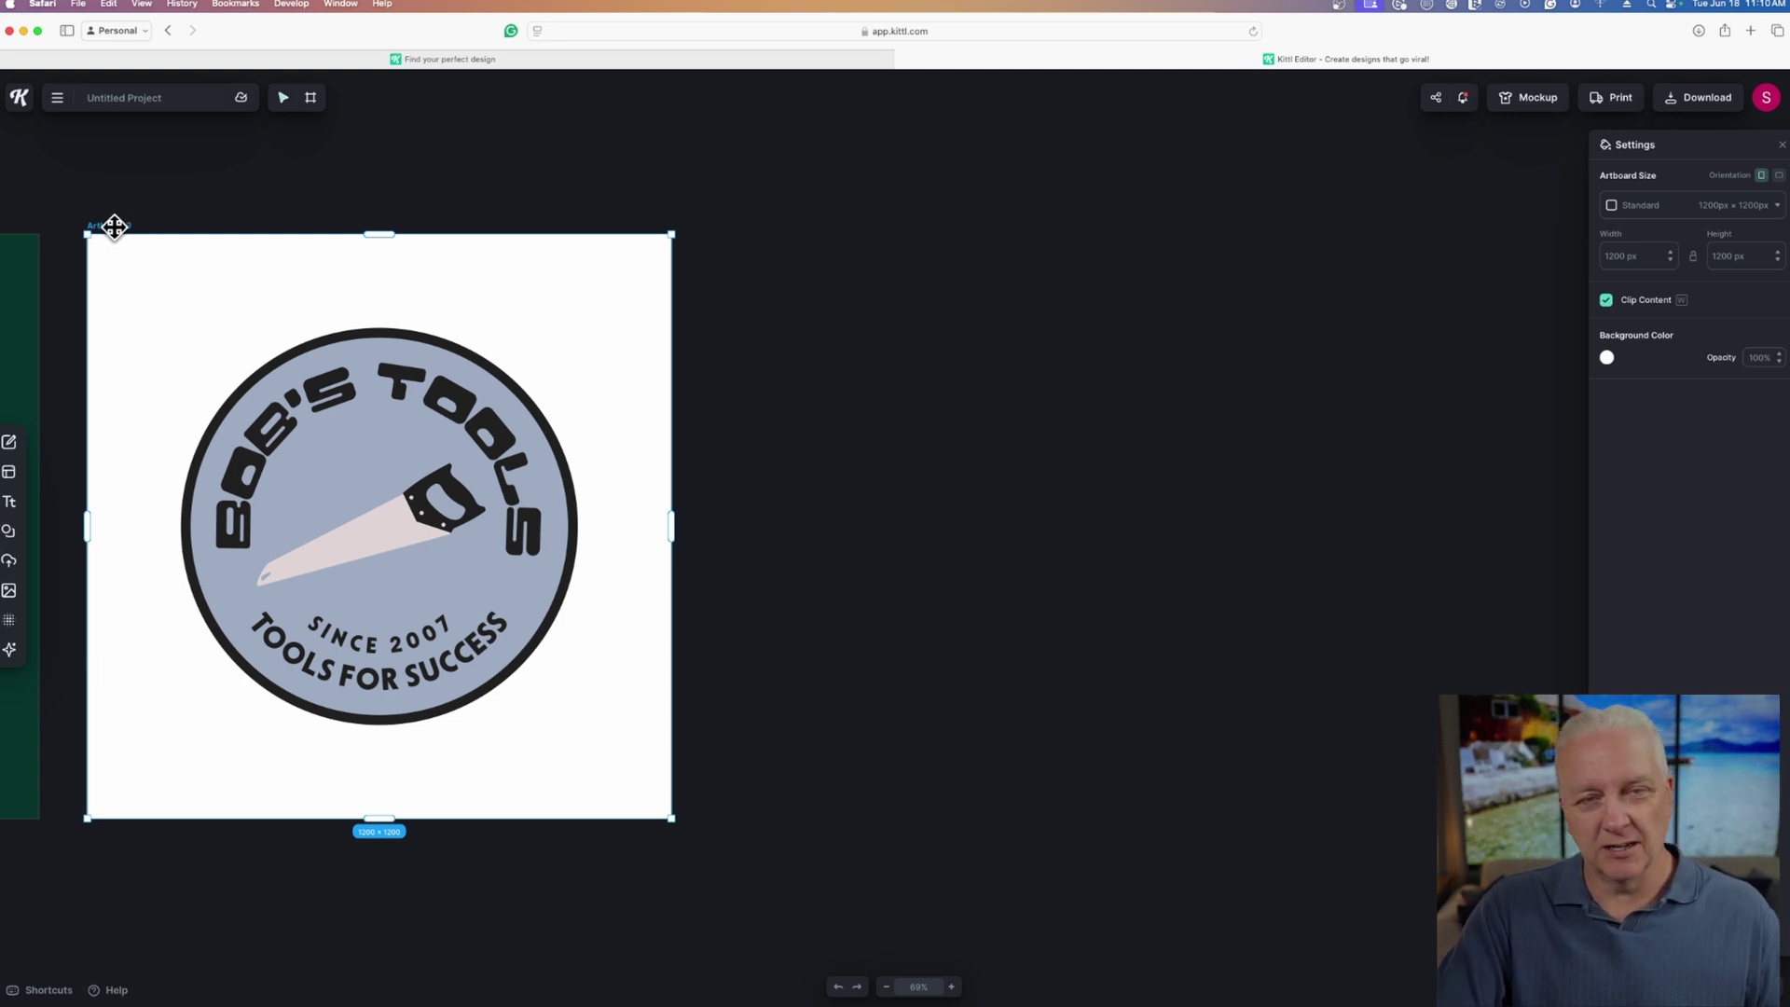
pyautogui.moveTo(113, 225); pyautogui.dragTo(718, 226)
pyautogui.click(1511, 667)
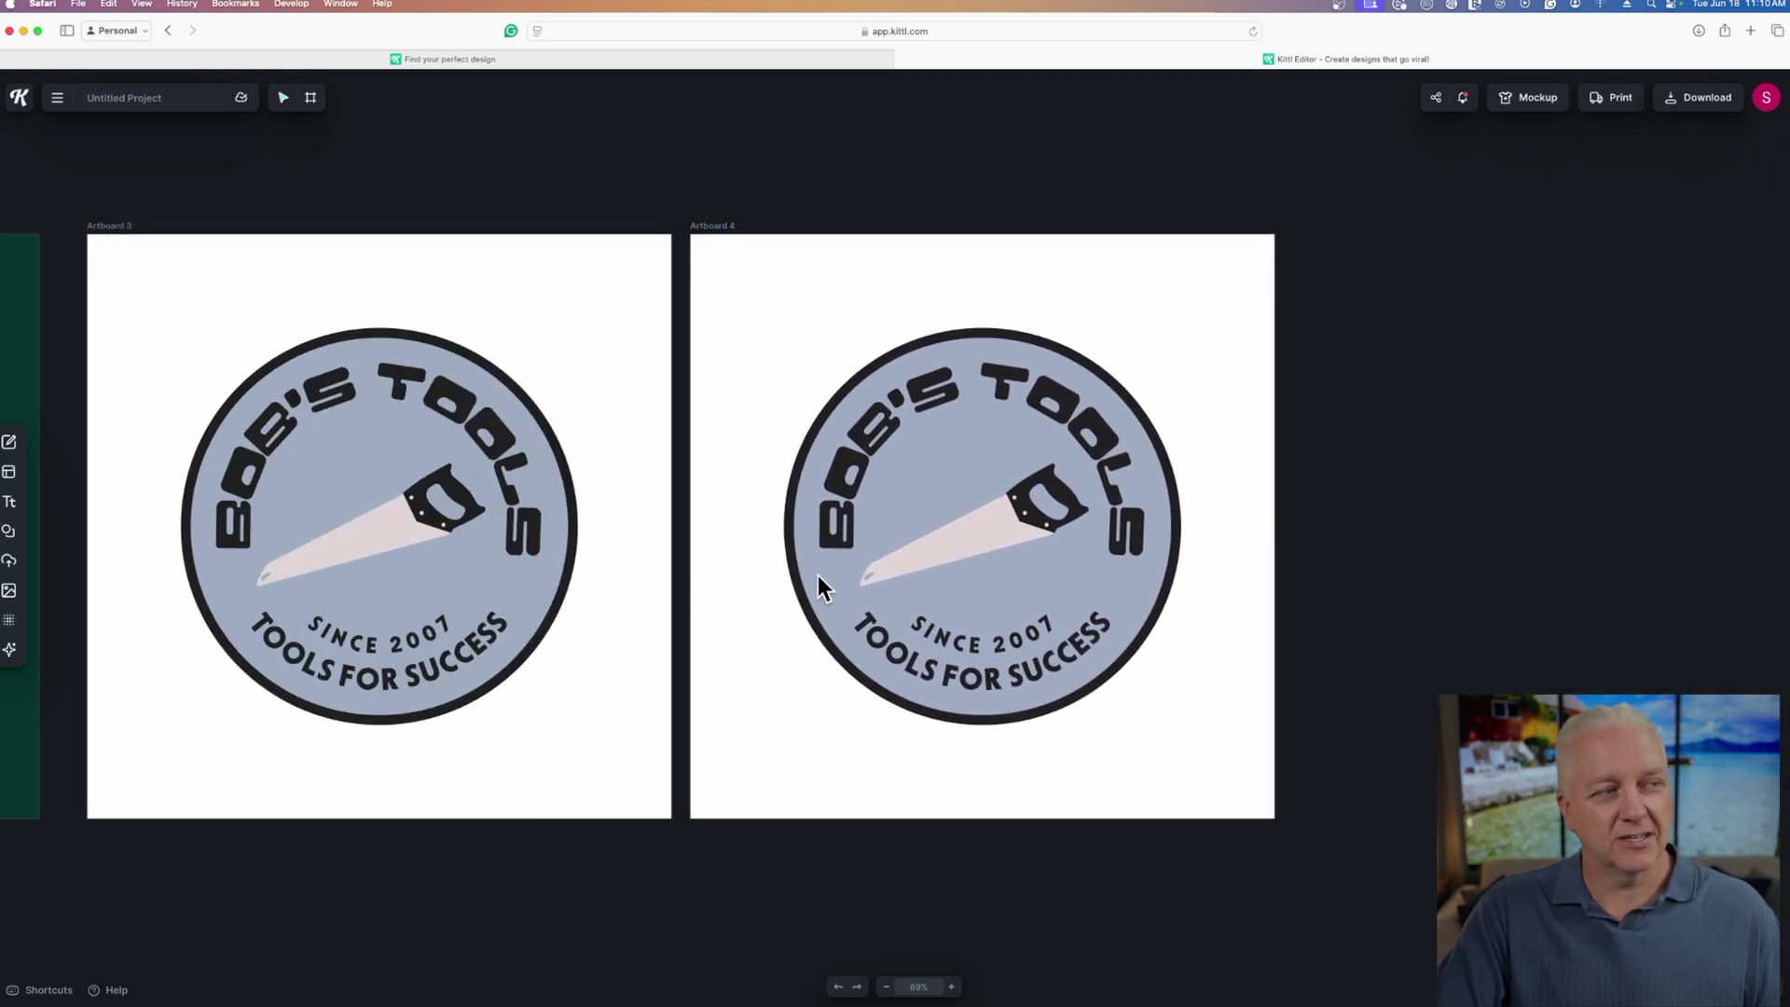
# Step: Change the copied badge circle's pale blue fill to white on Artboard 4
pyautogui.click(1096, 575)
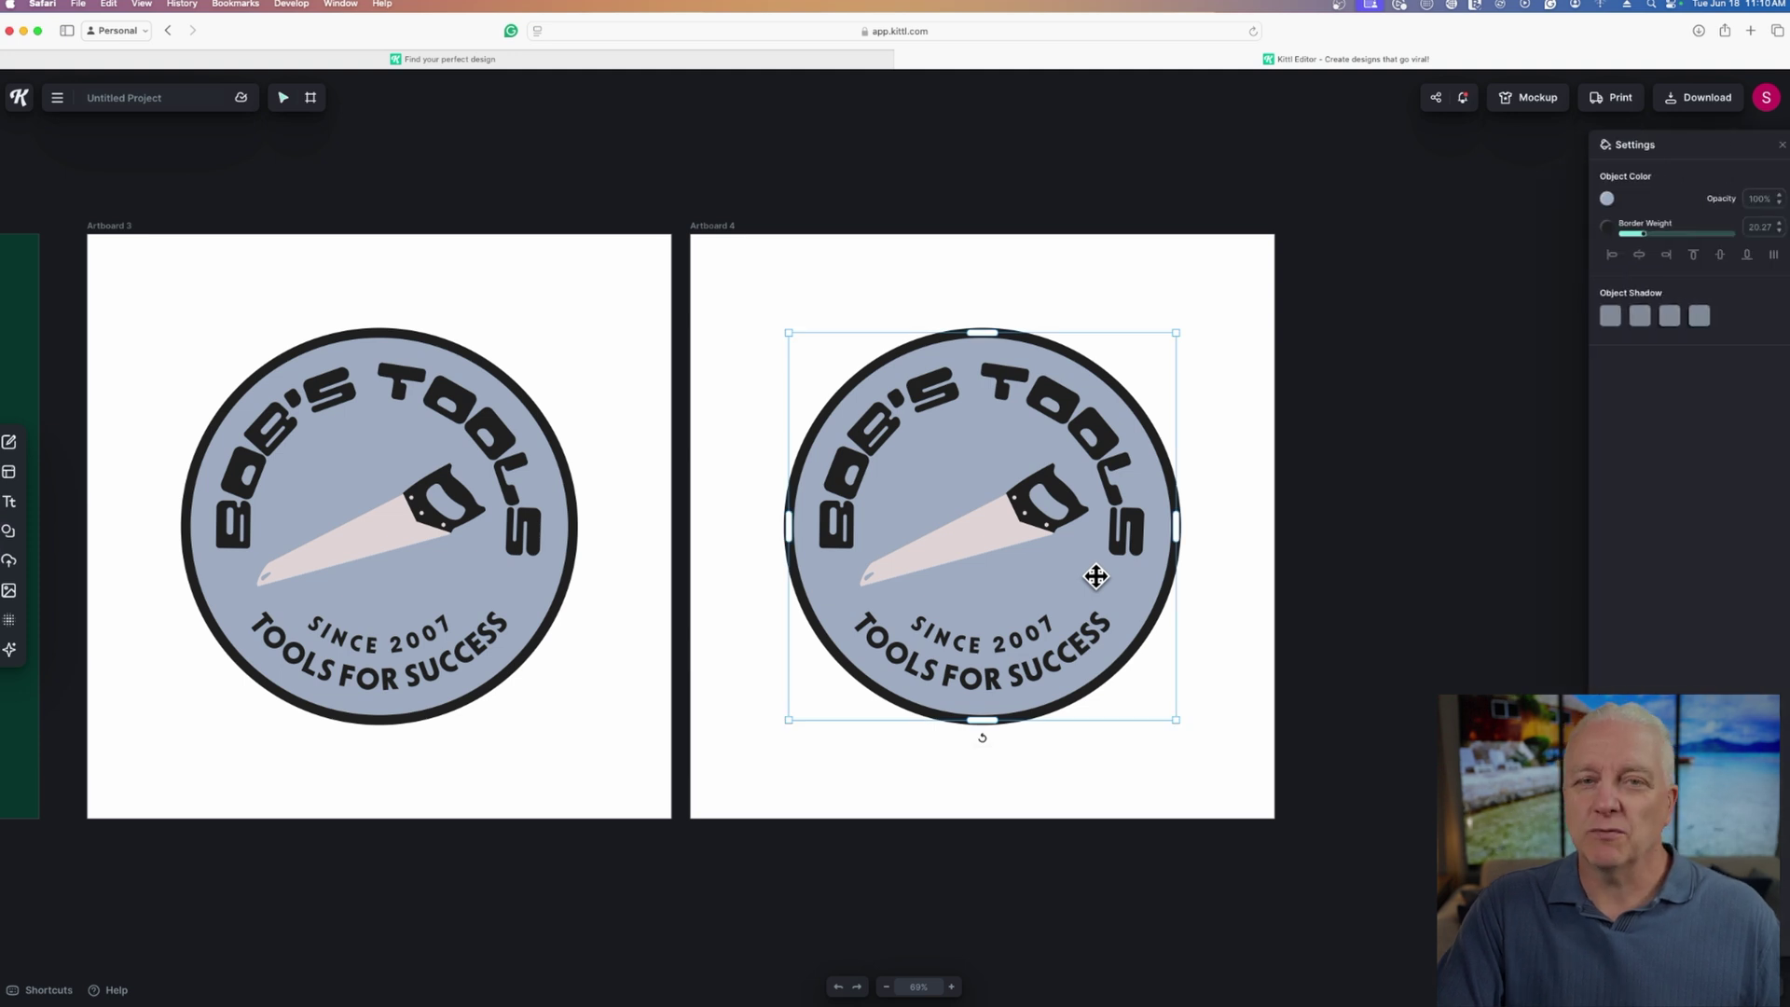
pyautogui.click(1608, 199)
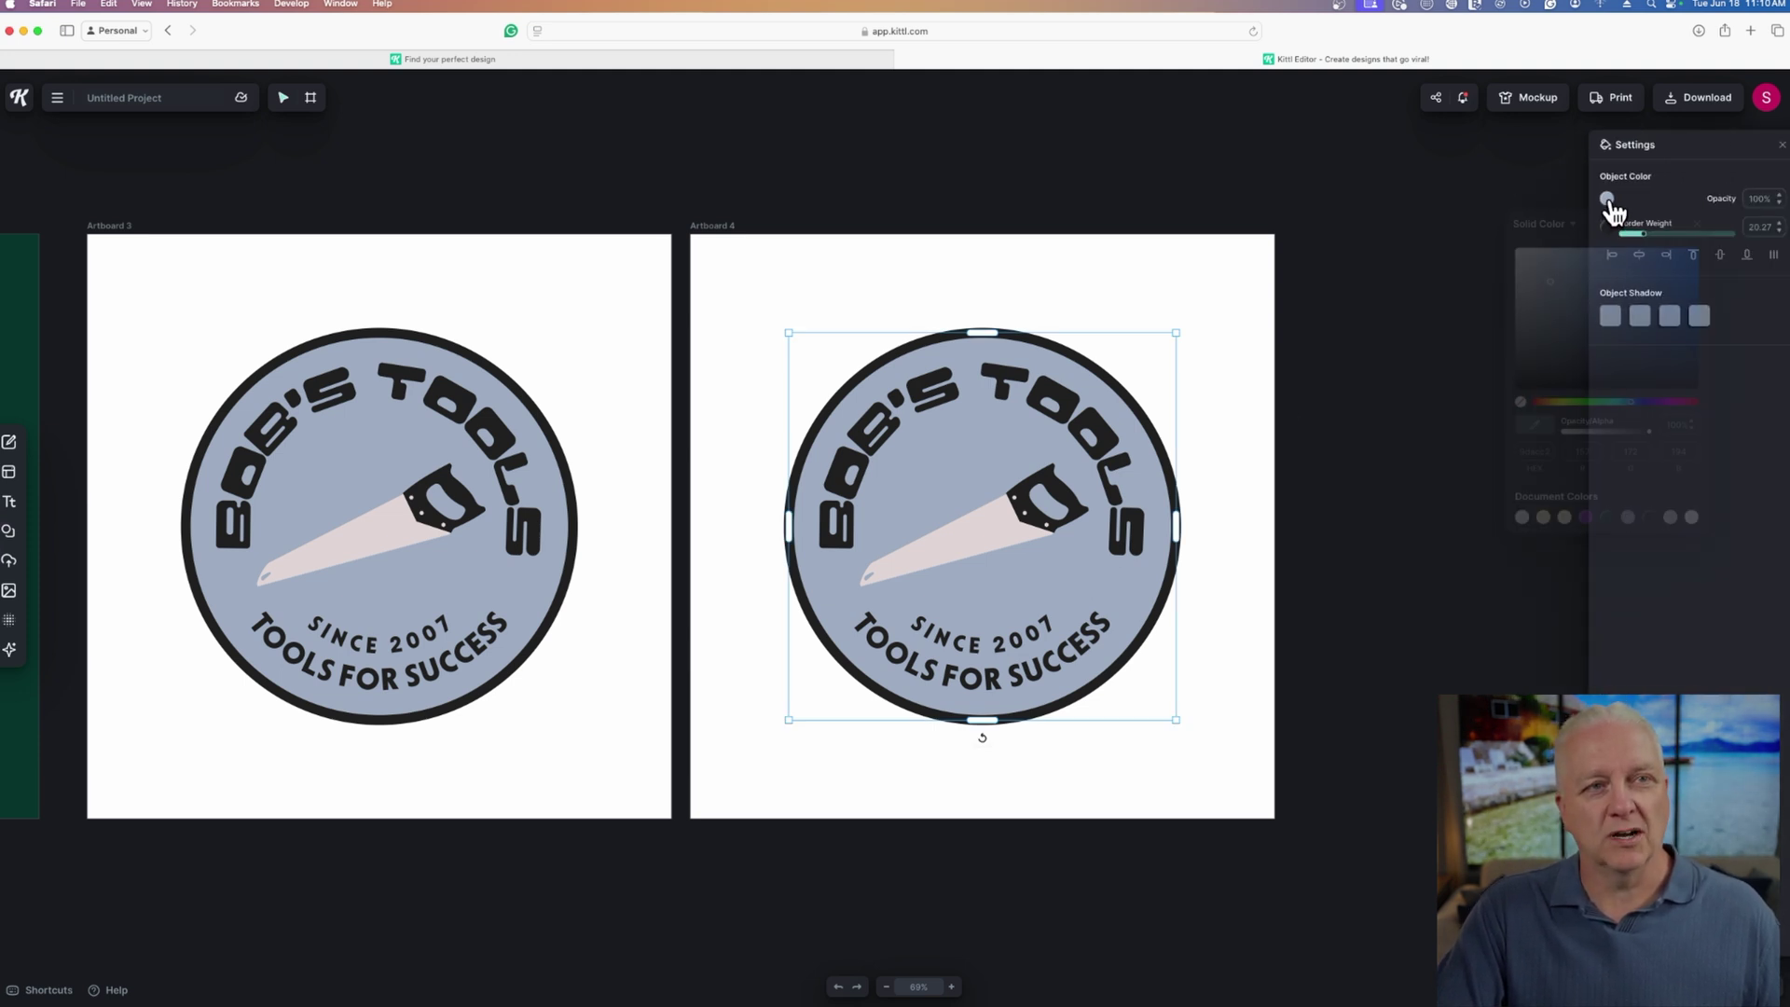
pyautogui.moveTo(1556, 293); pyautogui.dragTo(1507, 250)
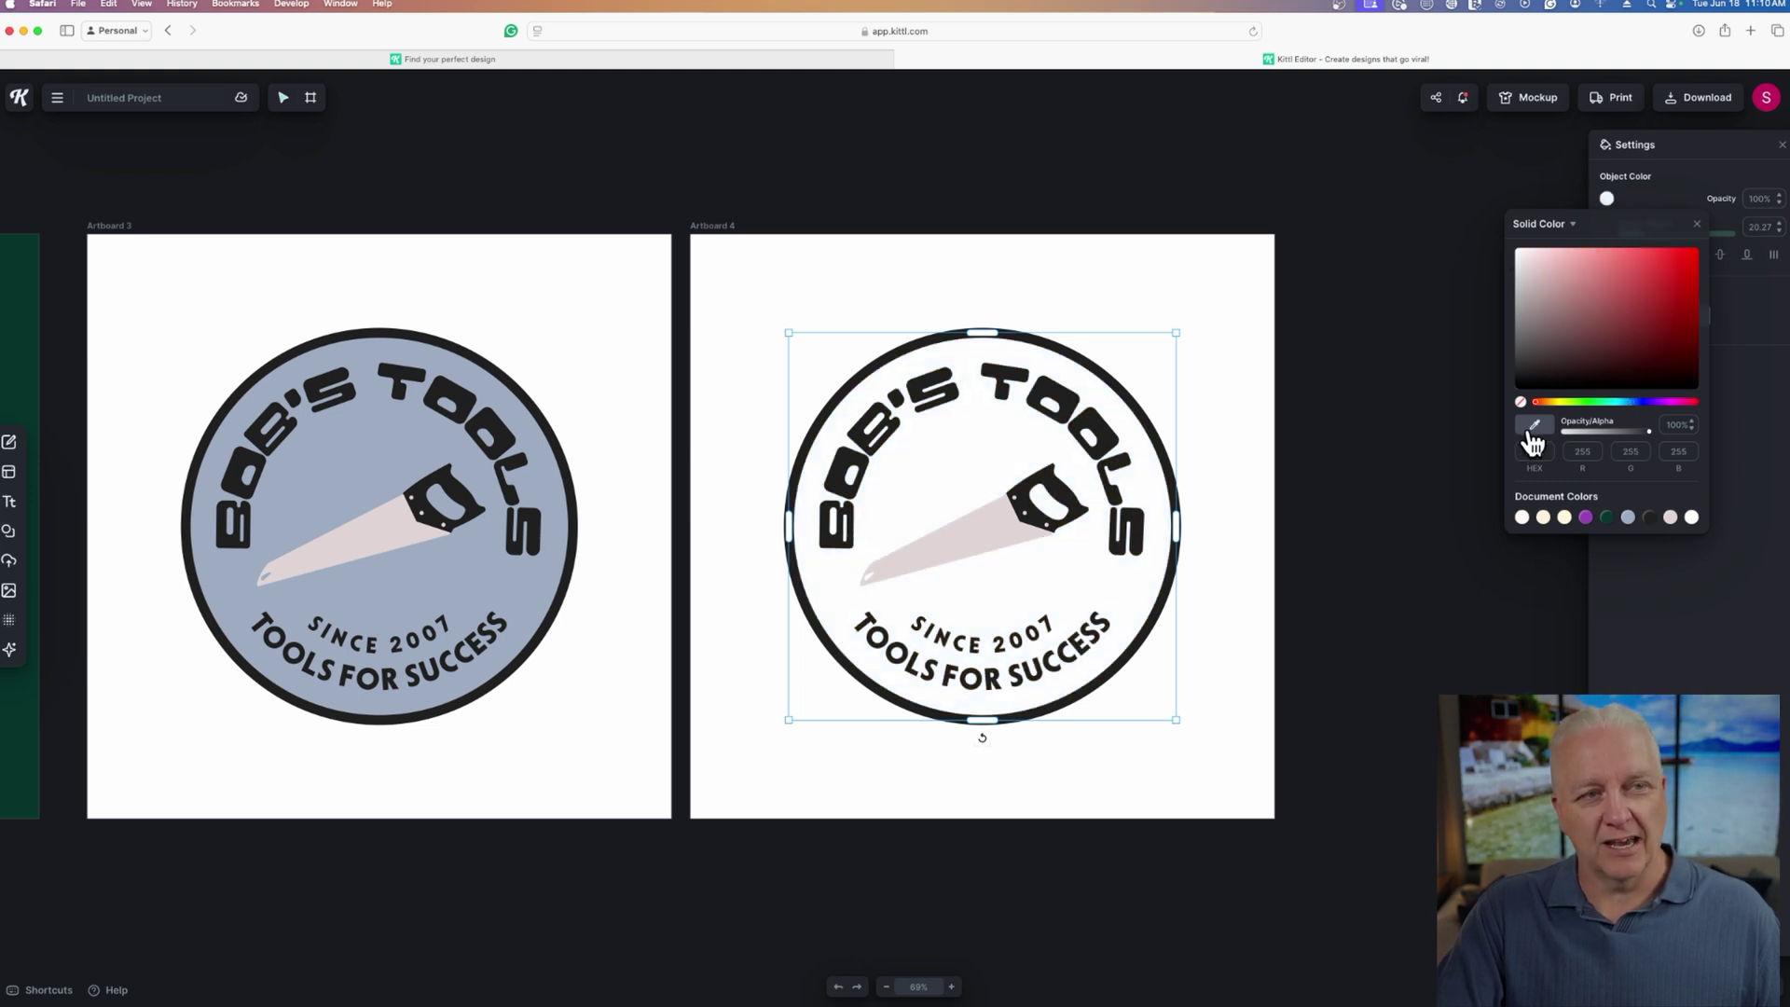
pyautogui.click(1344, 524)
pyautogui.click(976, 533)
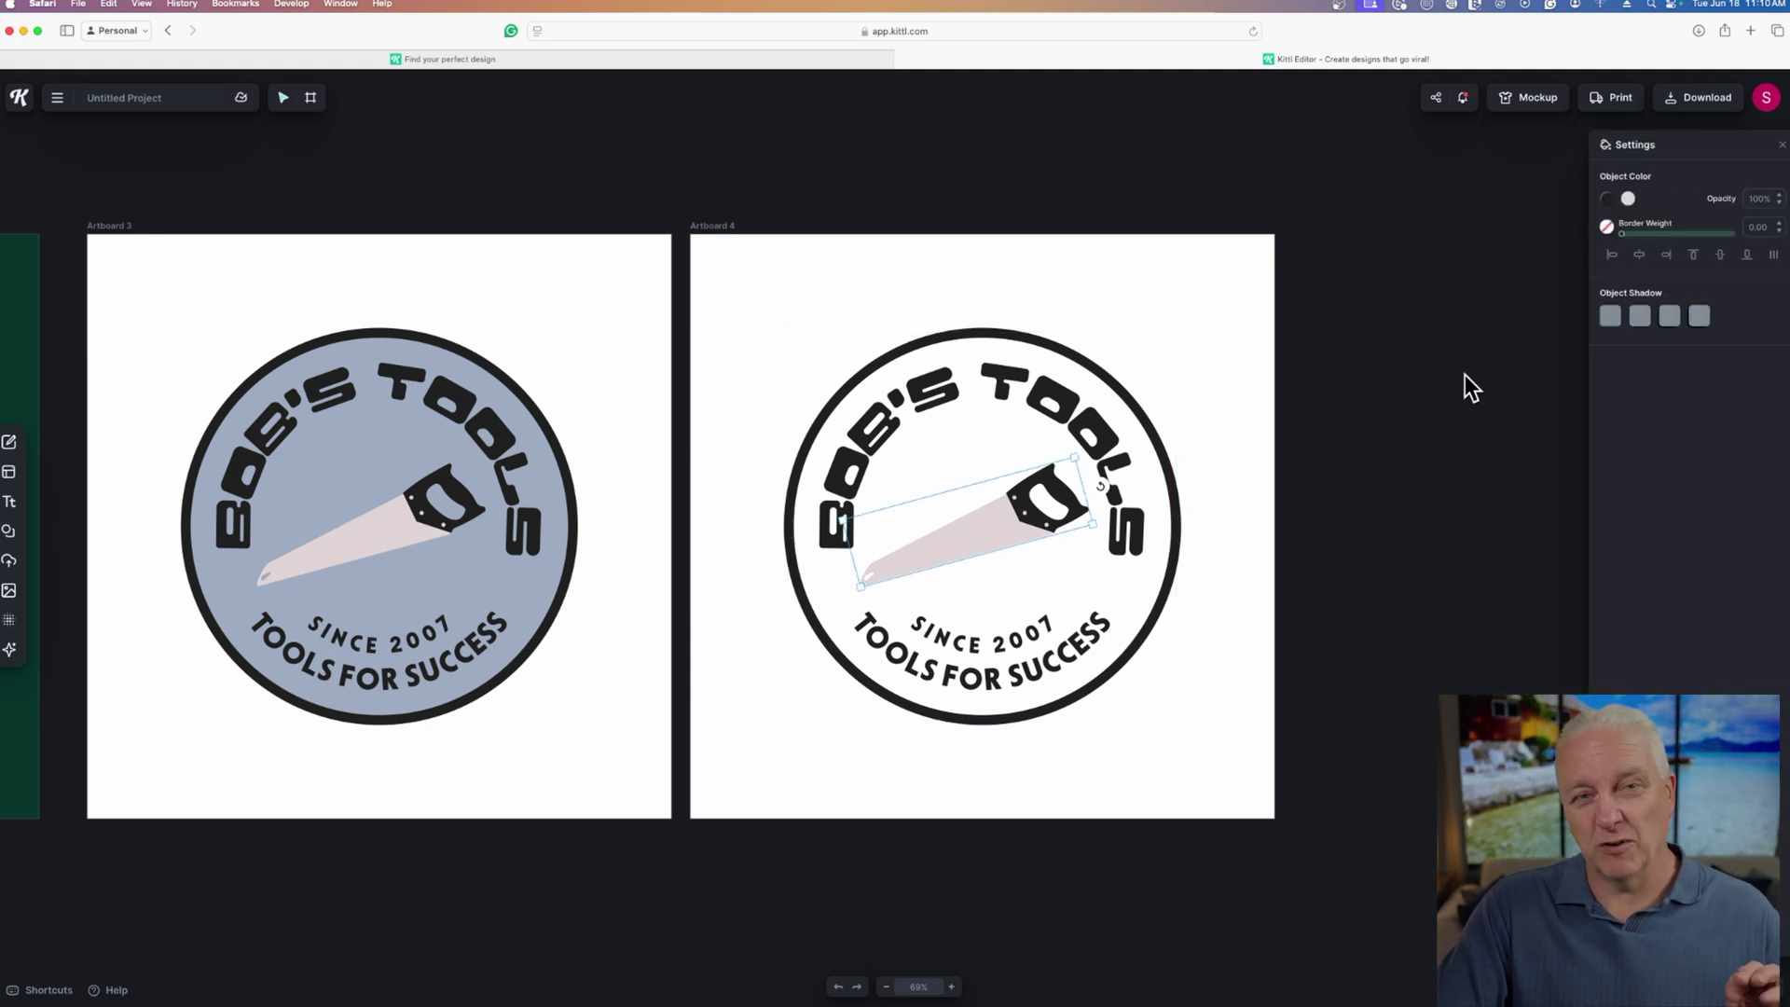
# Step: Give the copied saw a black border of about 3.7 weight and a white fill
pyautogui.click(1606, 227)
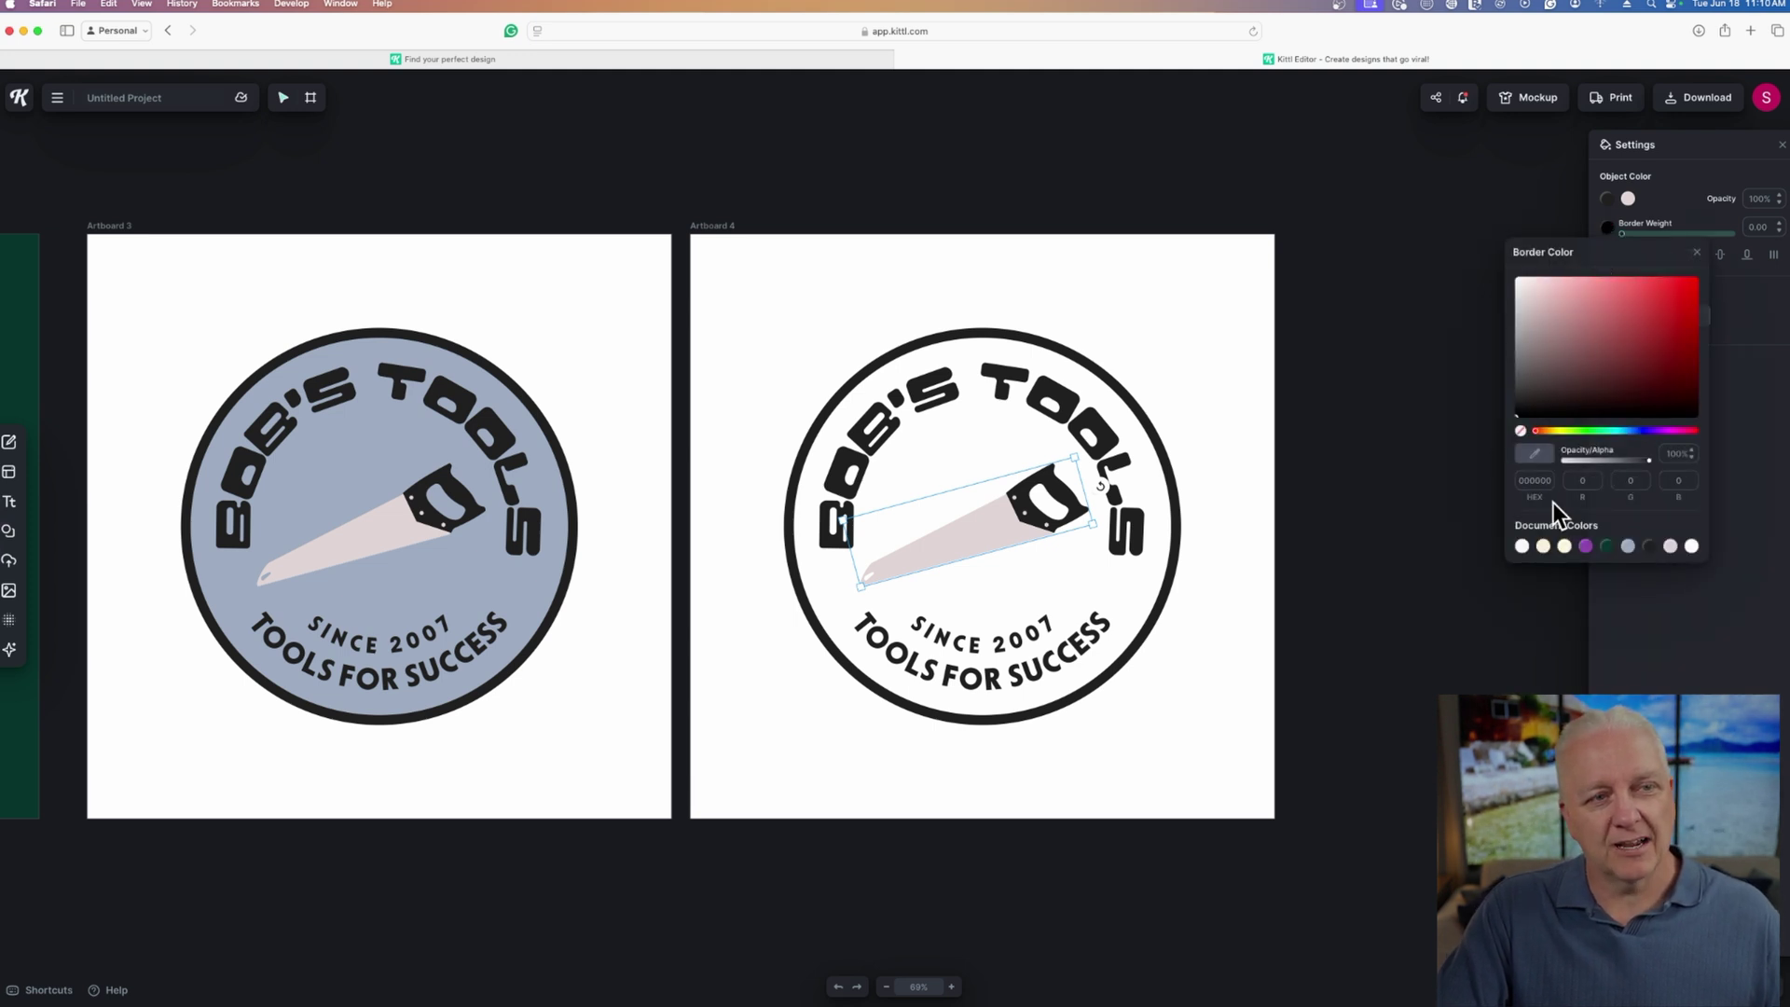
pyautogui.click(1685, 330)
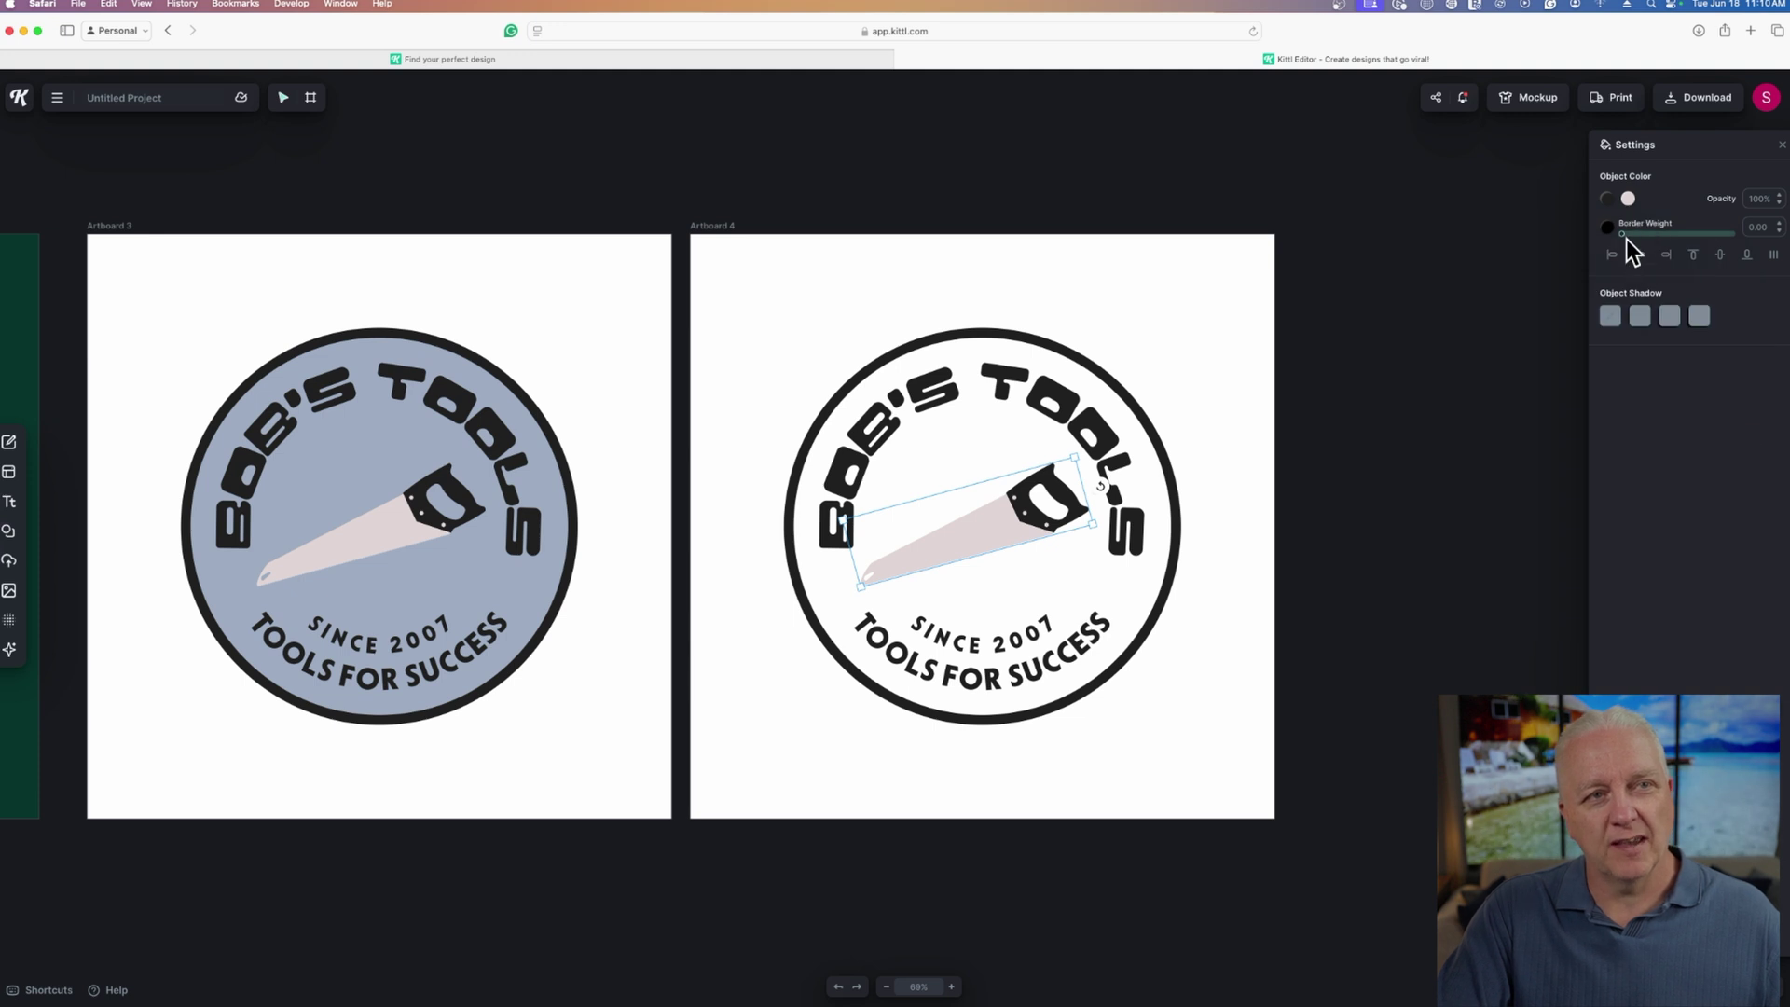
pyautogui.moveTo(1624, 236); pyautogui.dragTo(1627, 238)
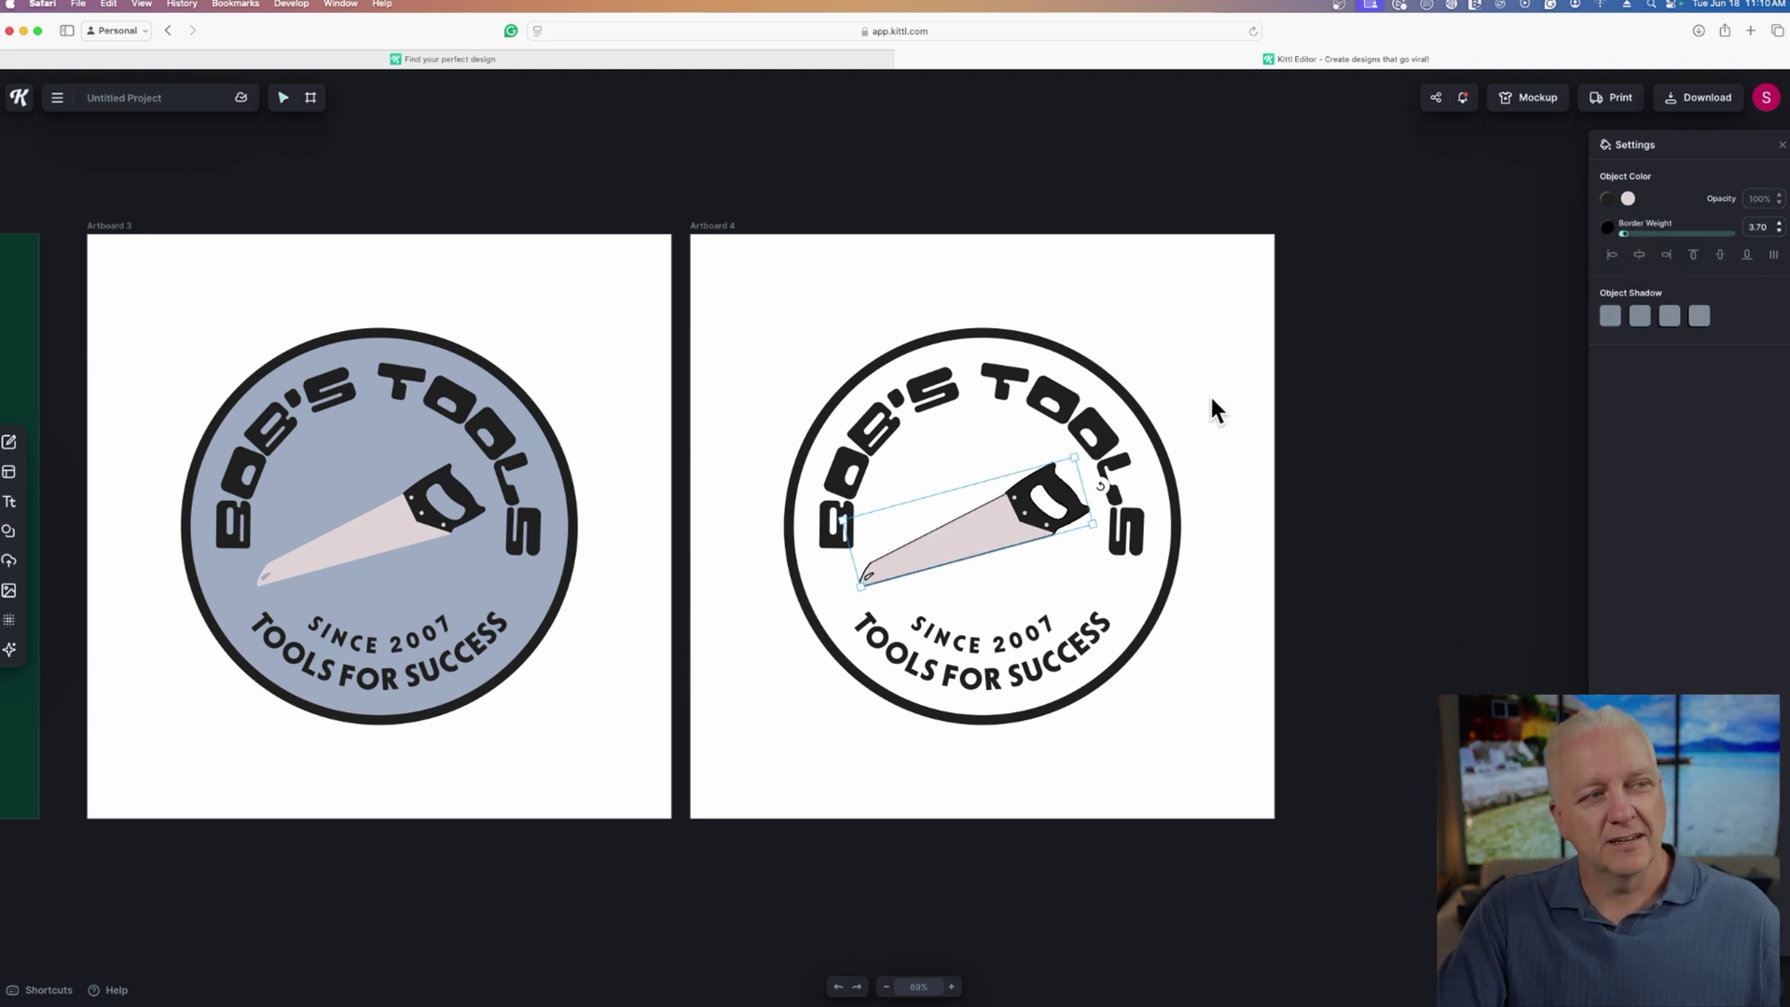
pyautogui.click(1231, 623)
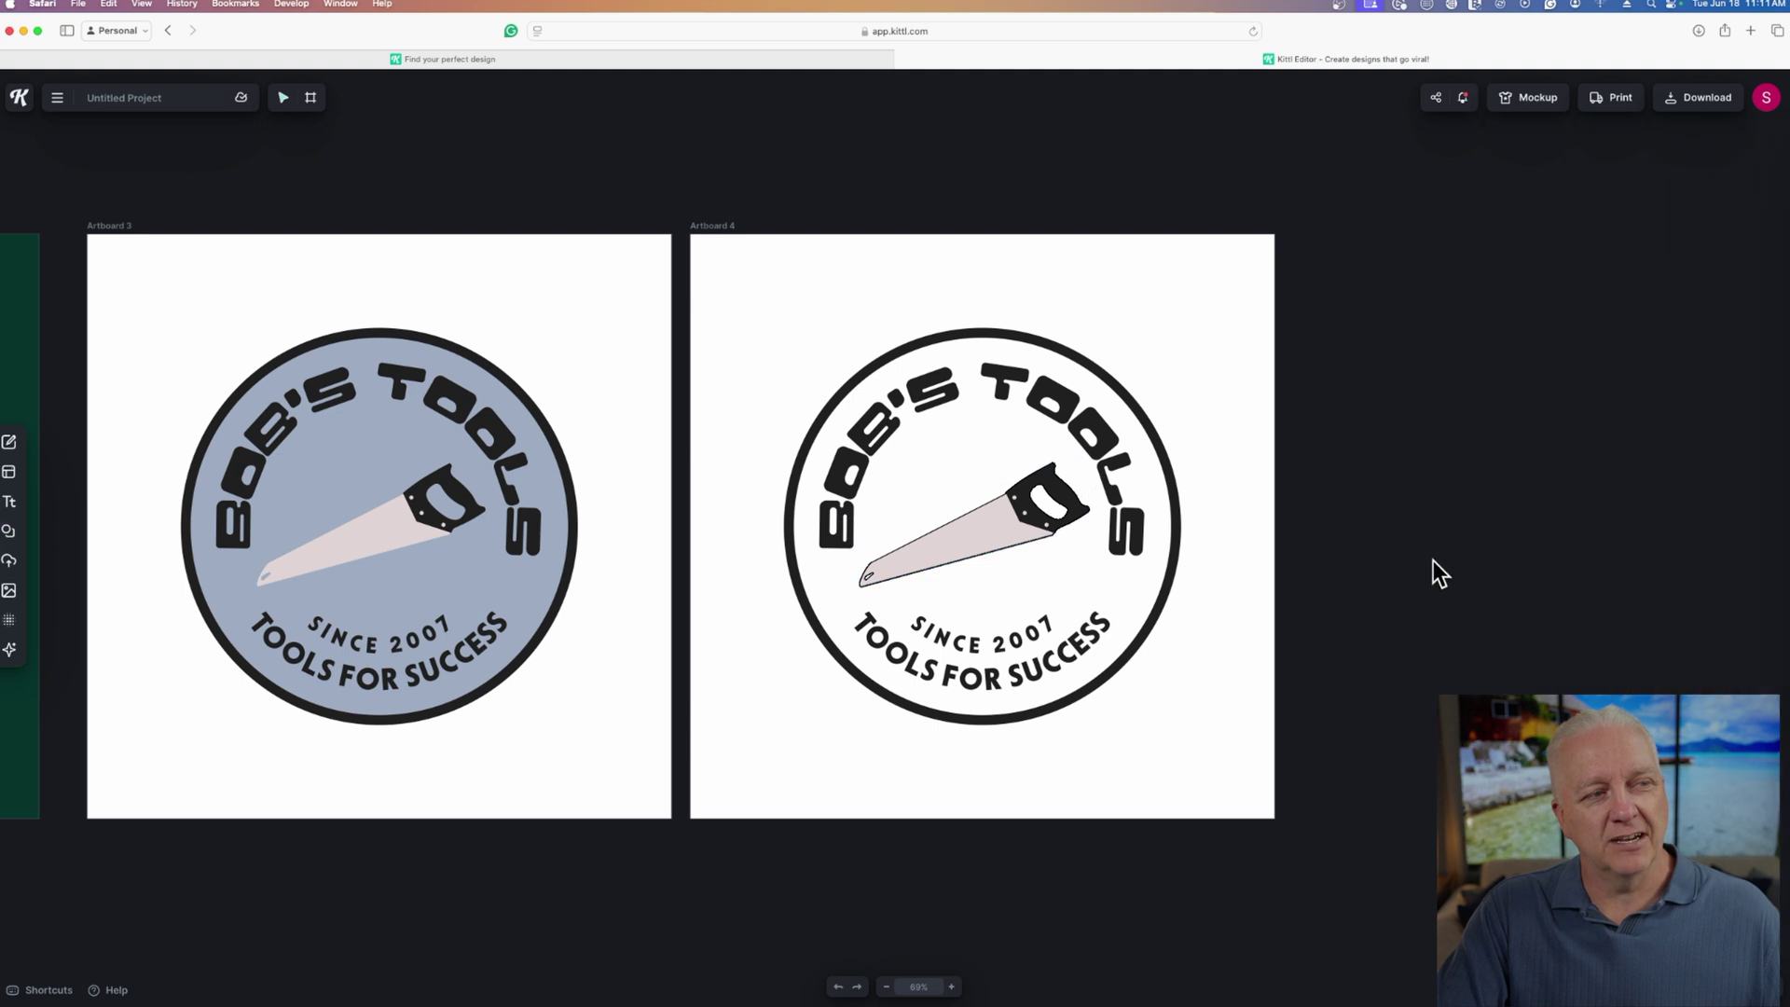
pyautogui.click(1001, 539)
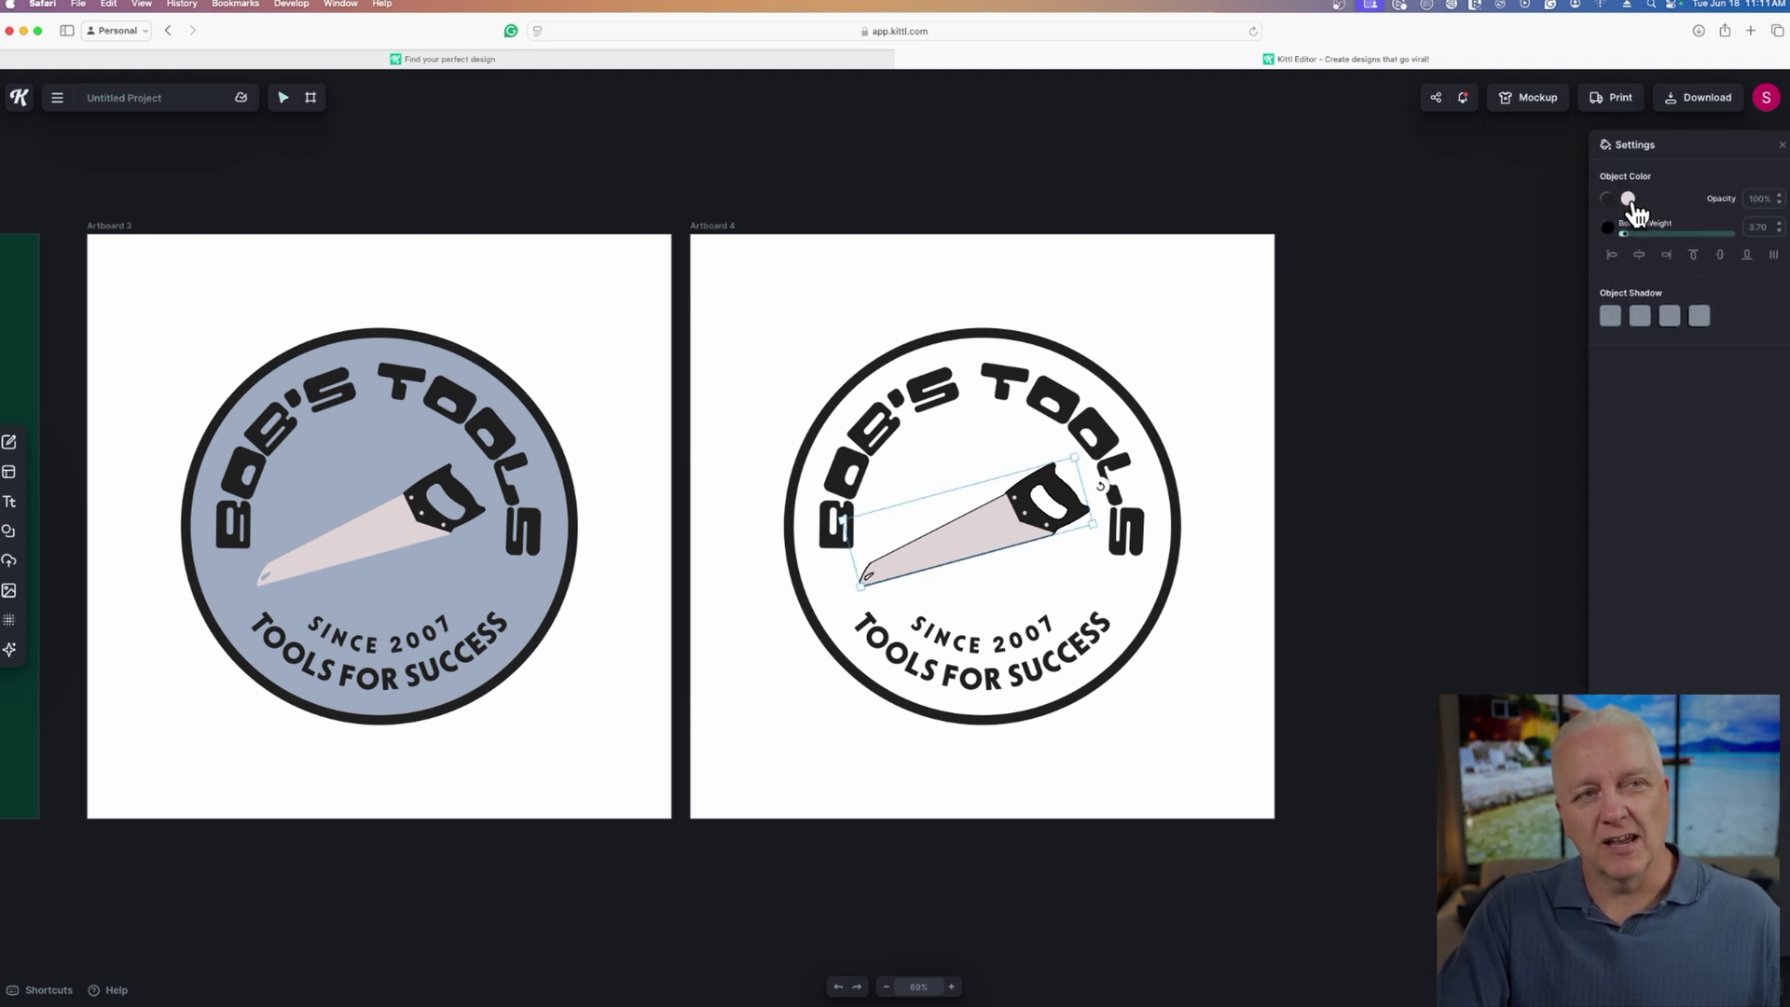
pyautogui.click(1629, 201)
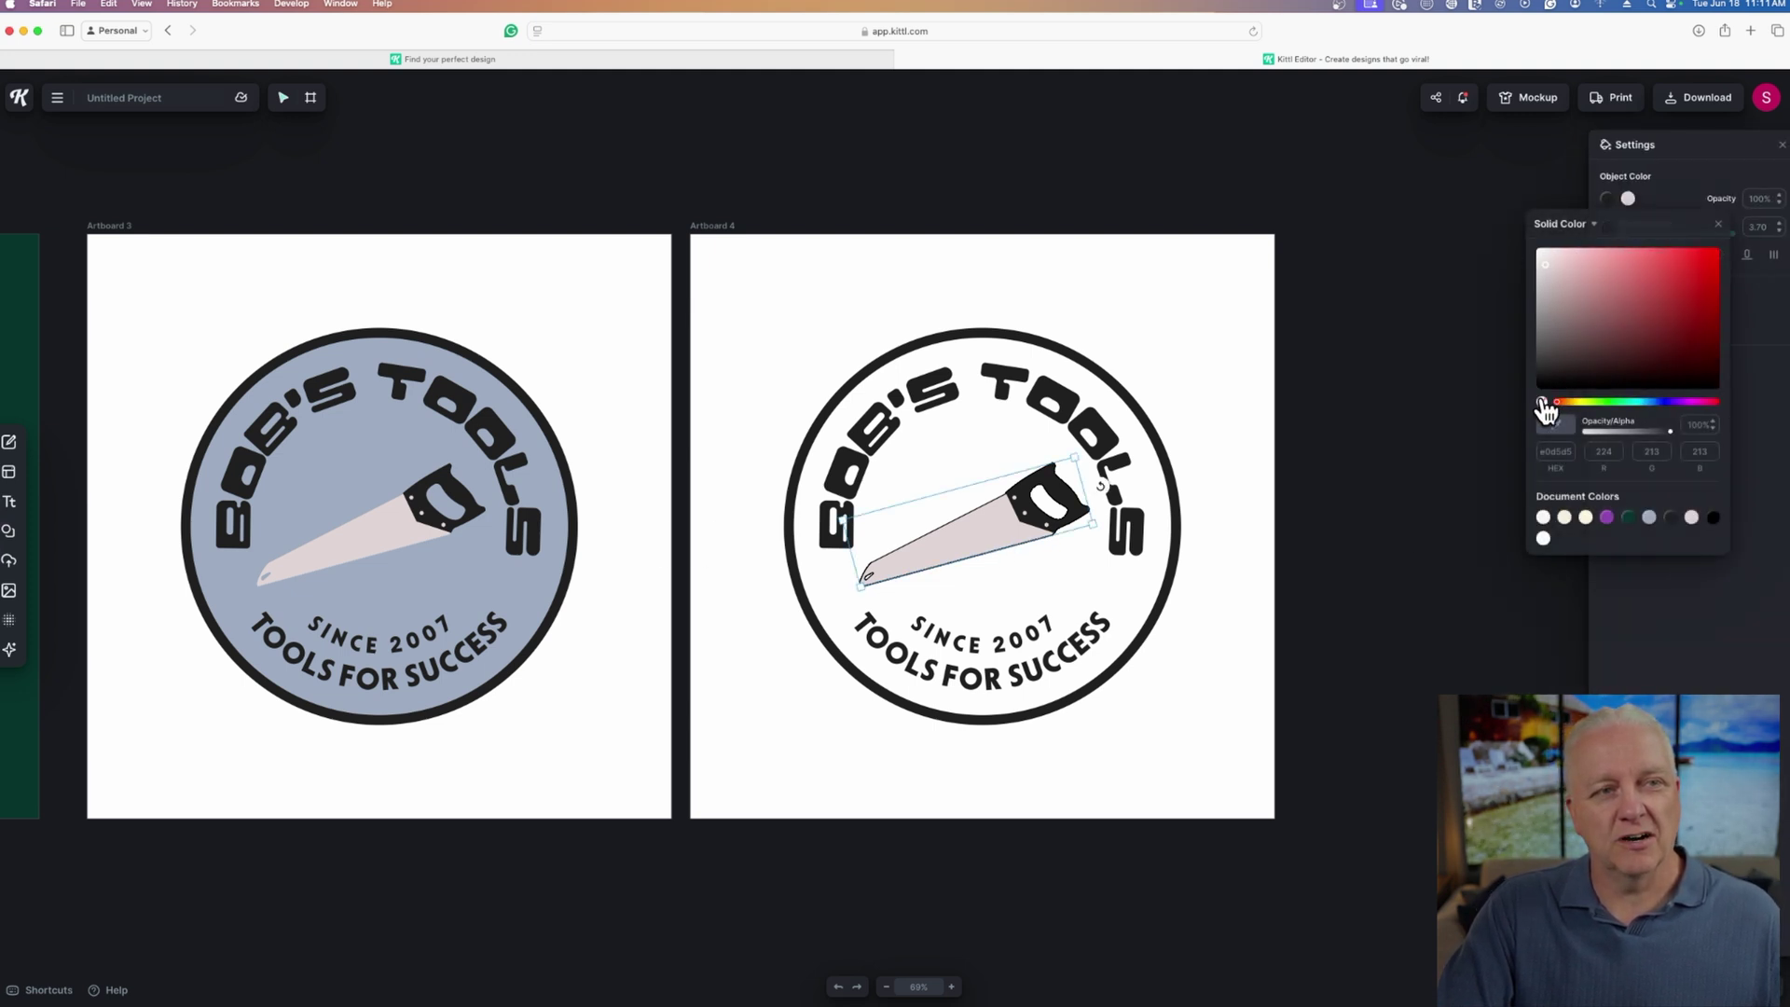
pyautogui.click(1305, 481)
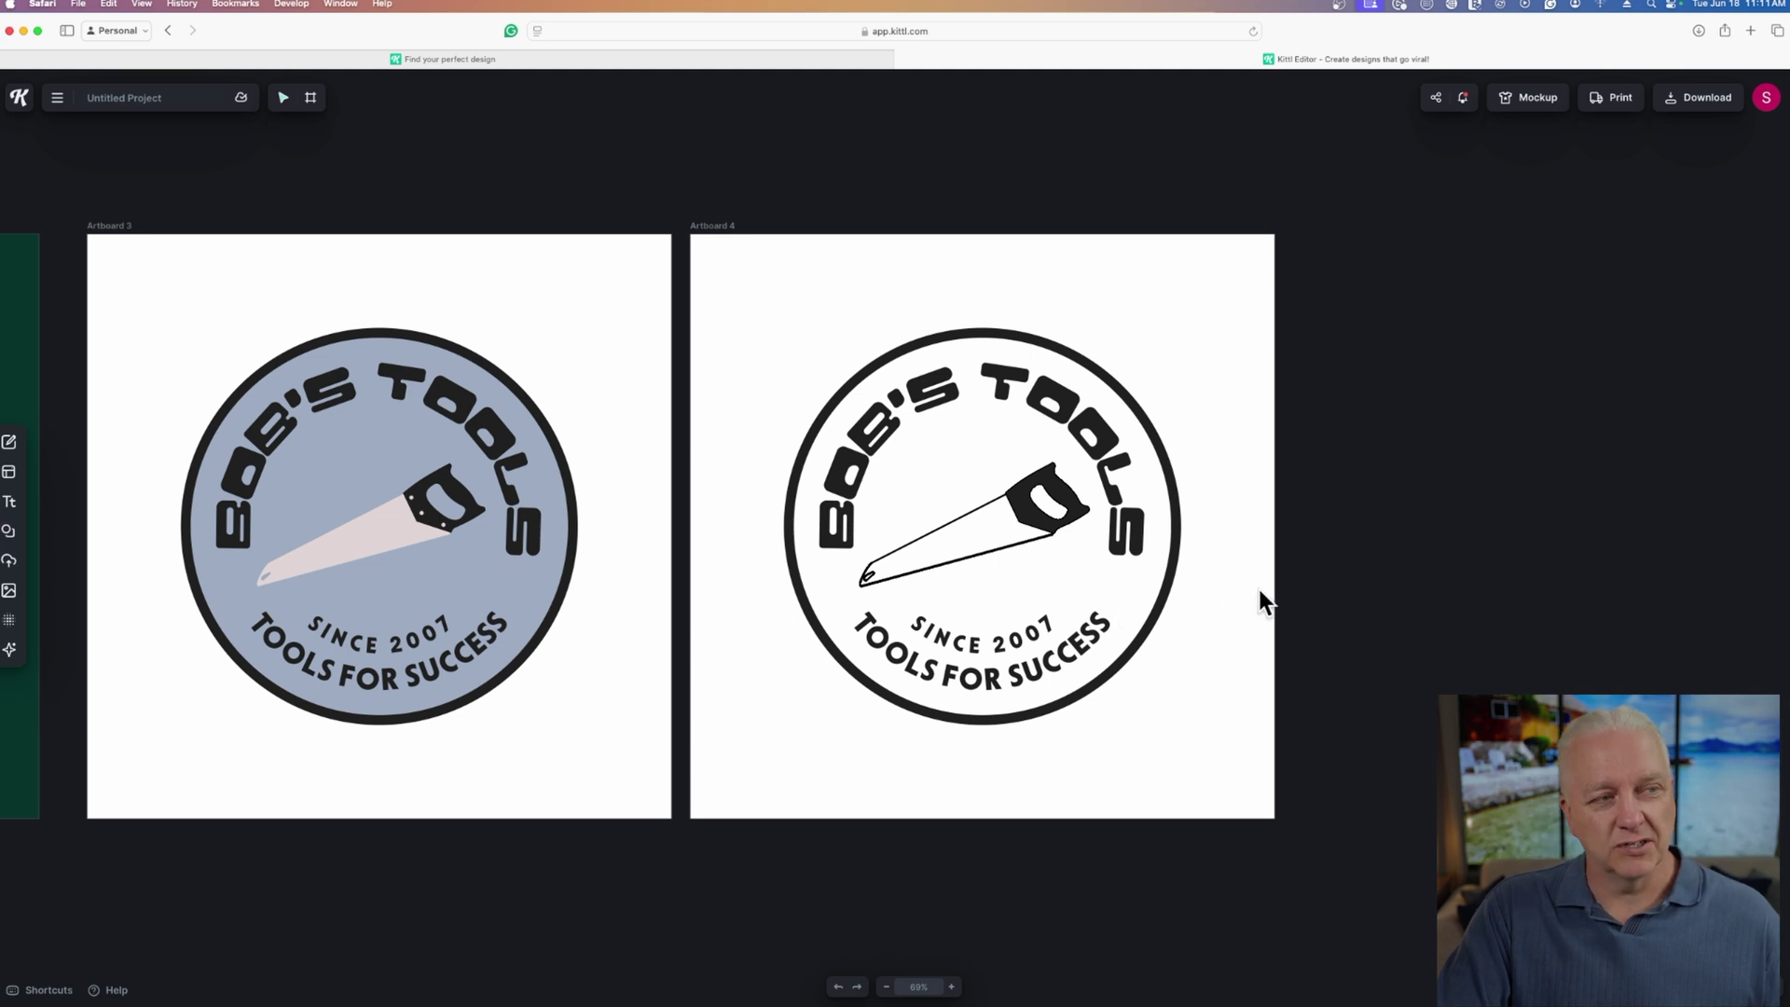
# Step: Download Artboard 4 as PNG, raising the DPI from 72 to 300
pyautogui.click(734, 229)
pyautogui.click(1701, 104)
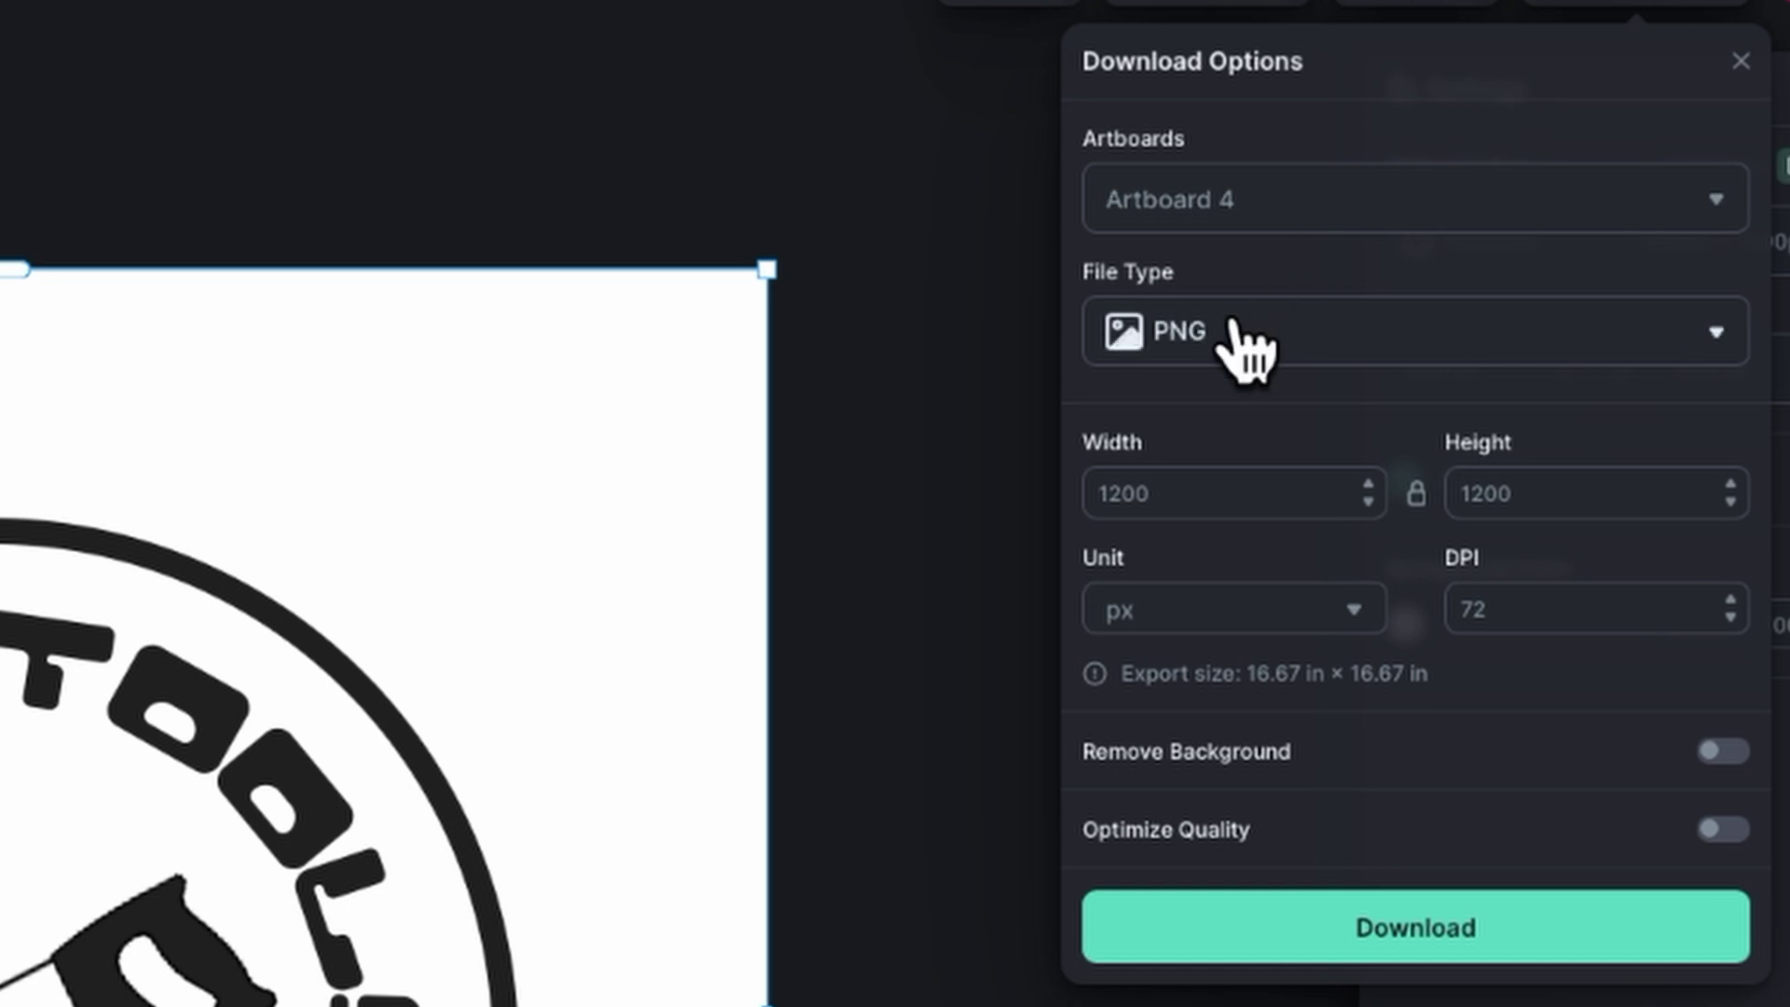
pyautogui.click(1235, 328)
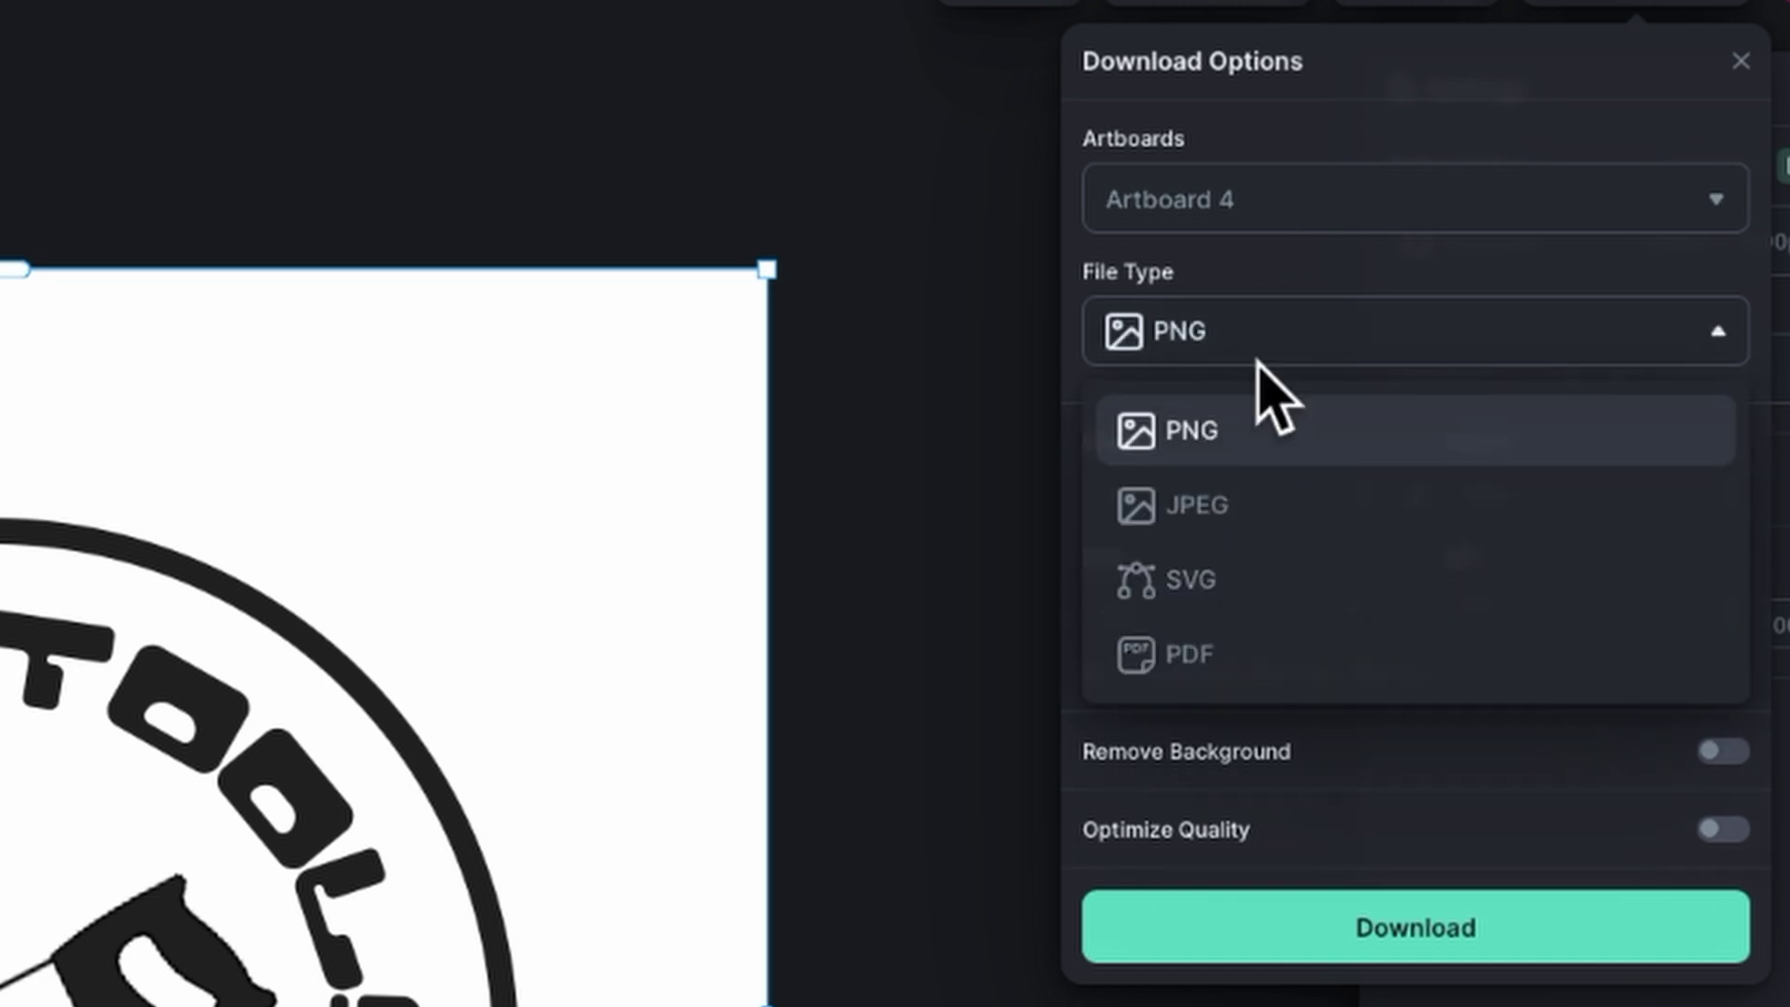
pyautogui.click(1262, 351)
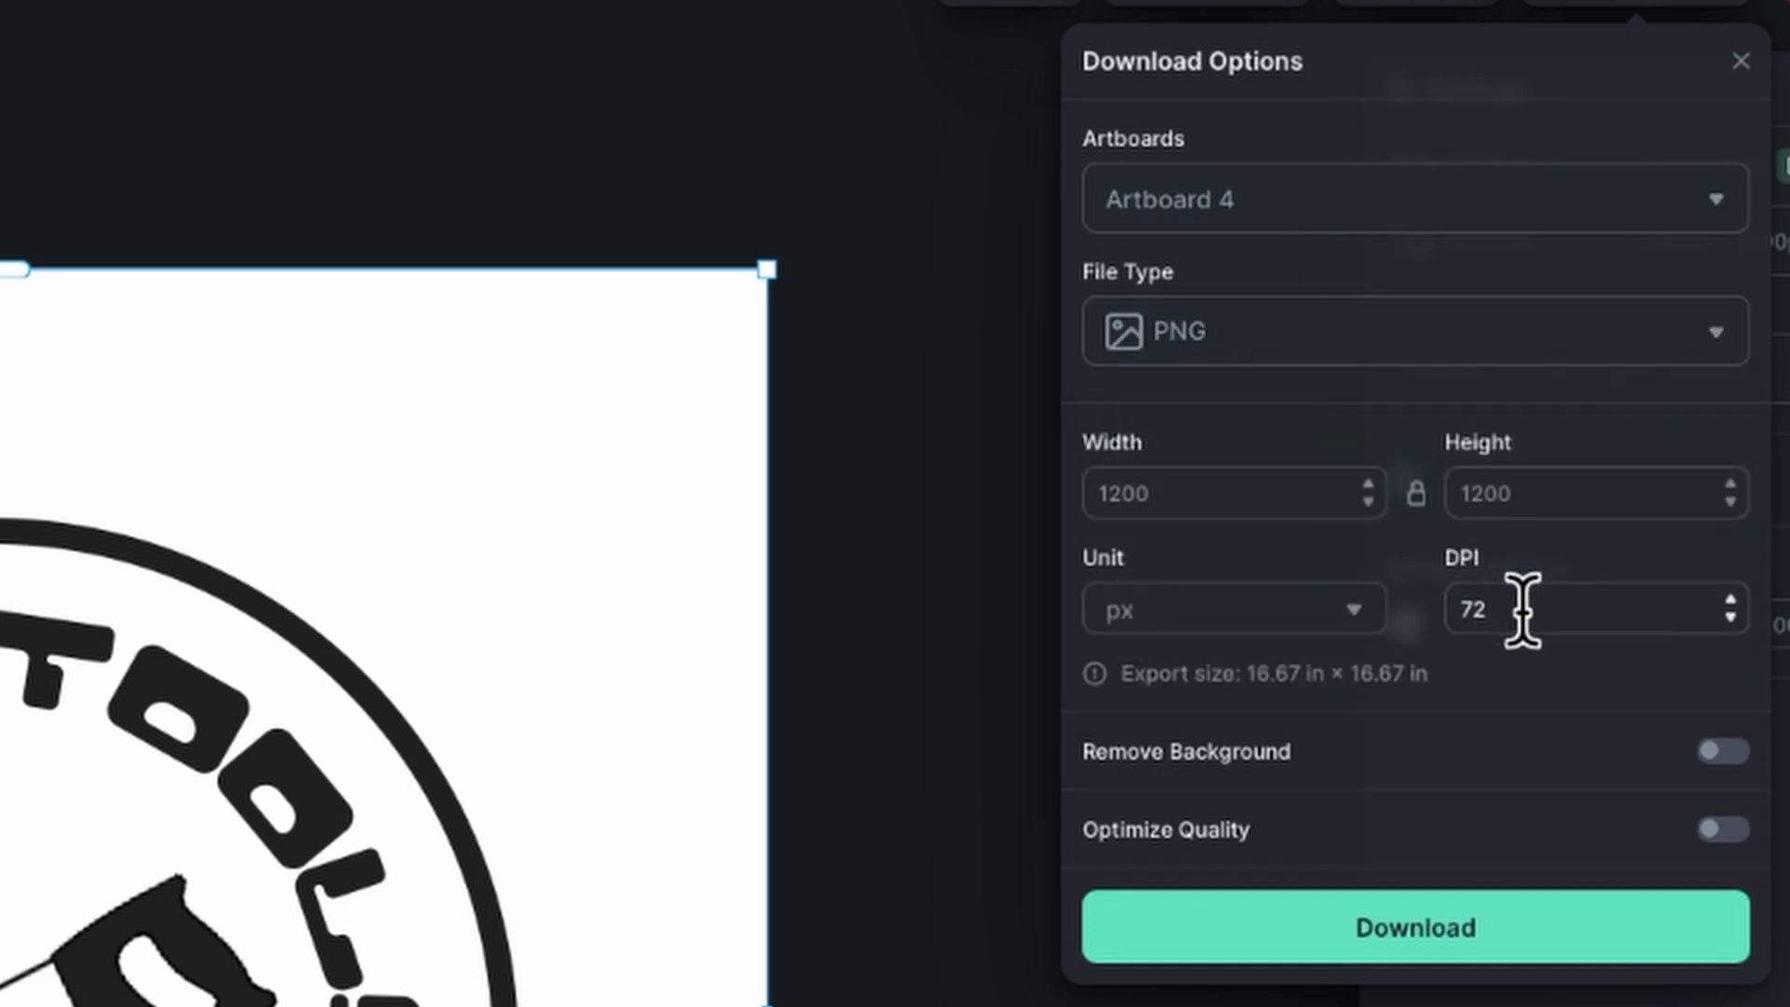
pyautogui.doubleClick(1469, 609)
pyautogui.write('300')
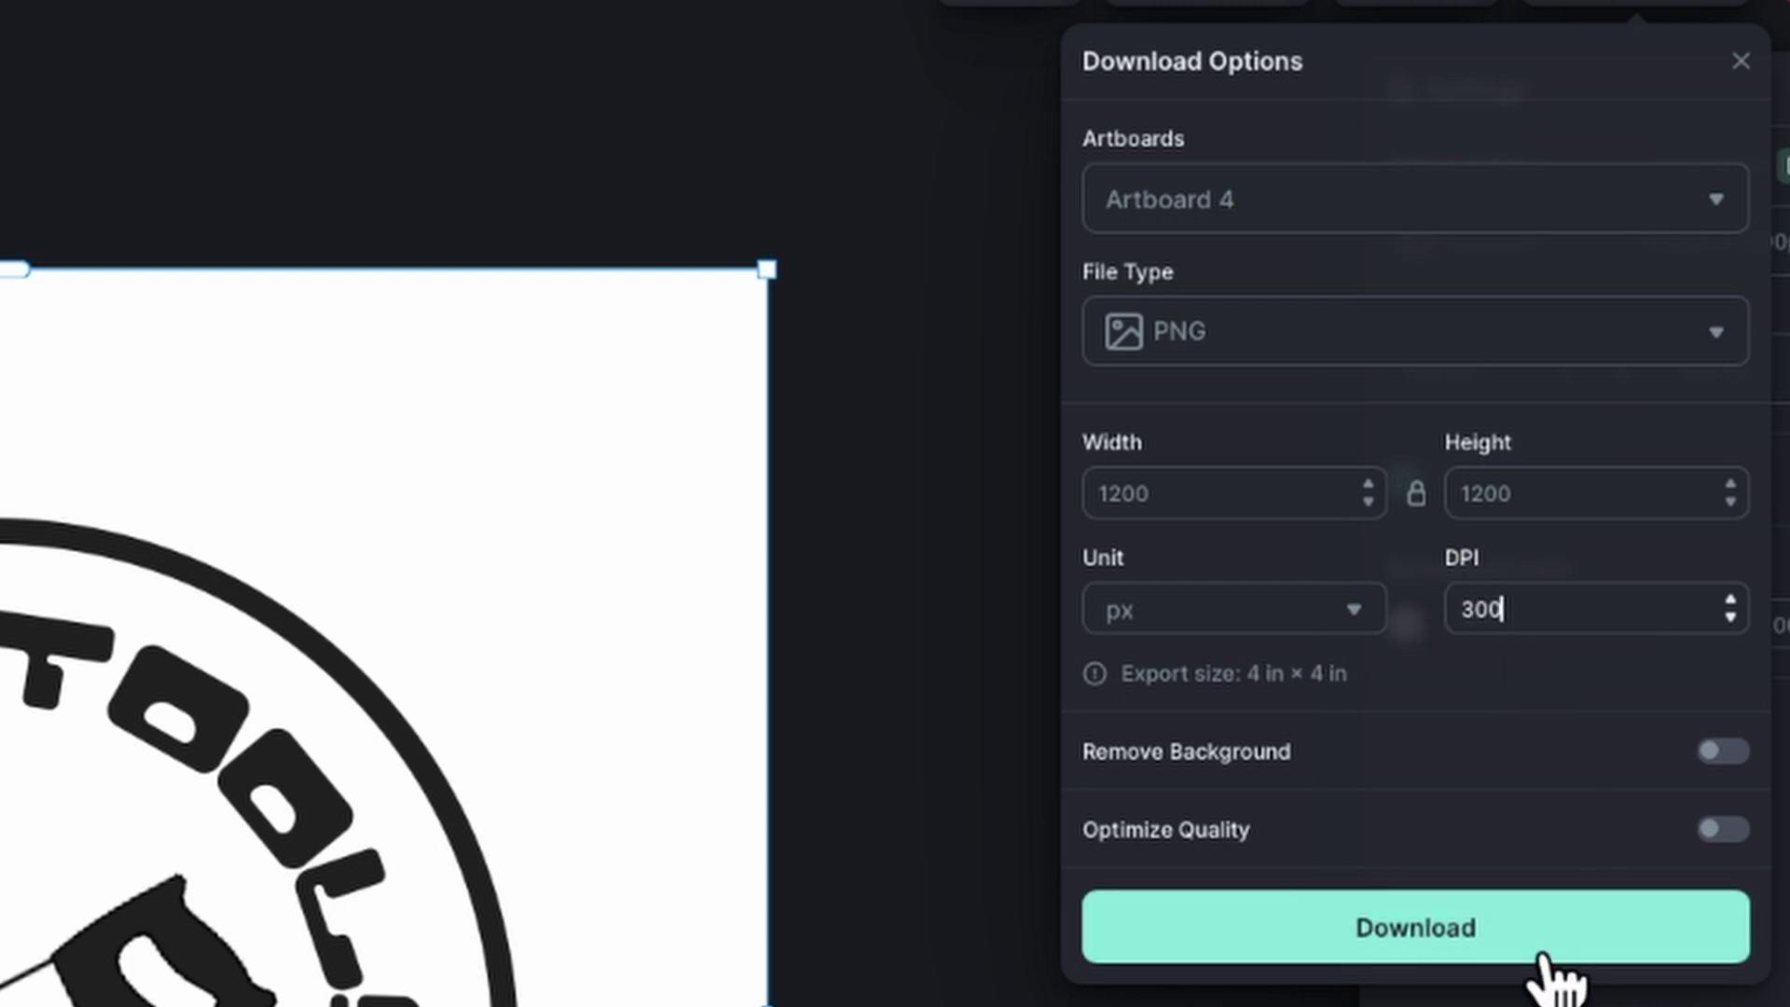
pyautogui.click(1553, 970)
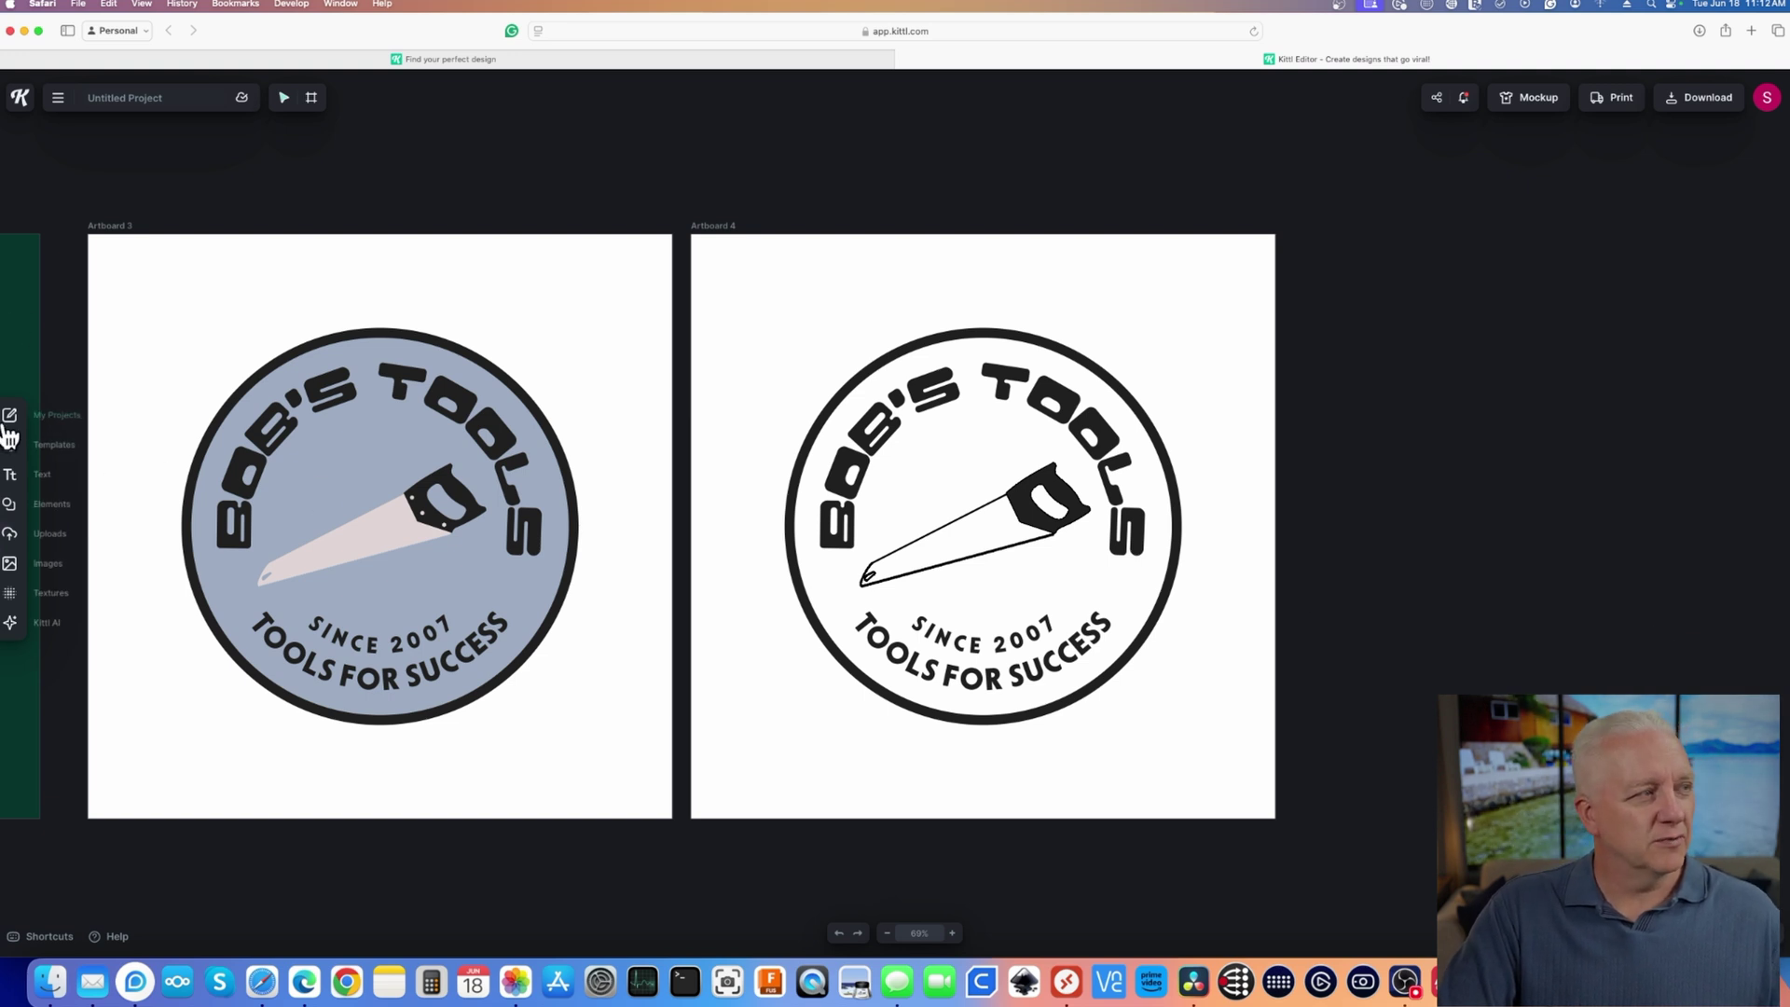
# Step: Open the DiceFell project from My Projects and select the Dft '24 badge on Artboard 5
pyautogui.click(67, 422)
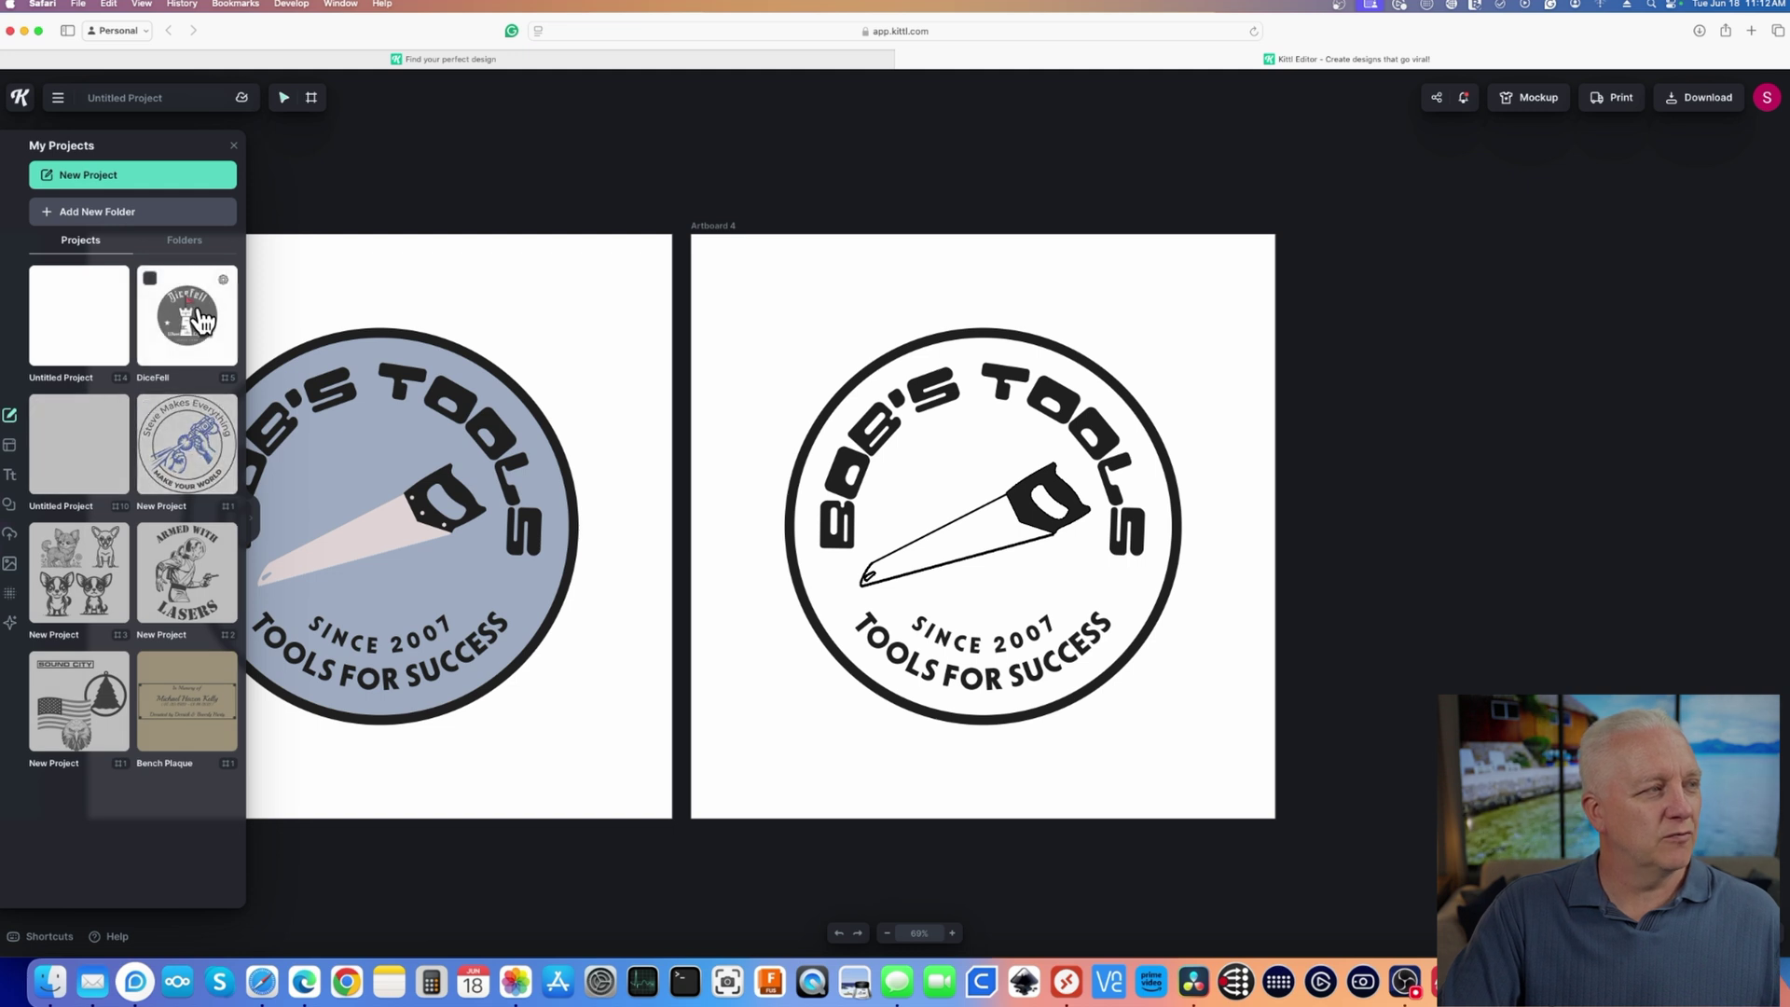
pyautogui.click(201, 321)
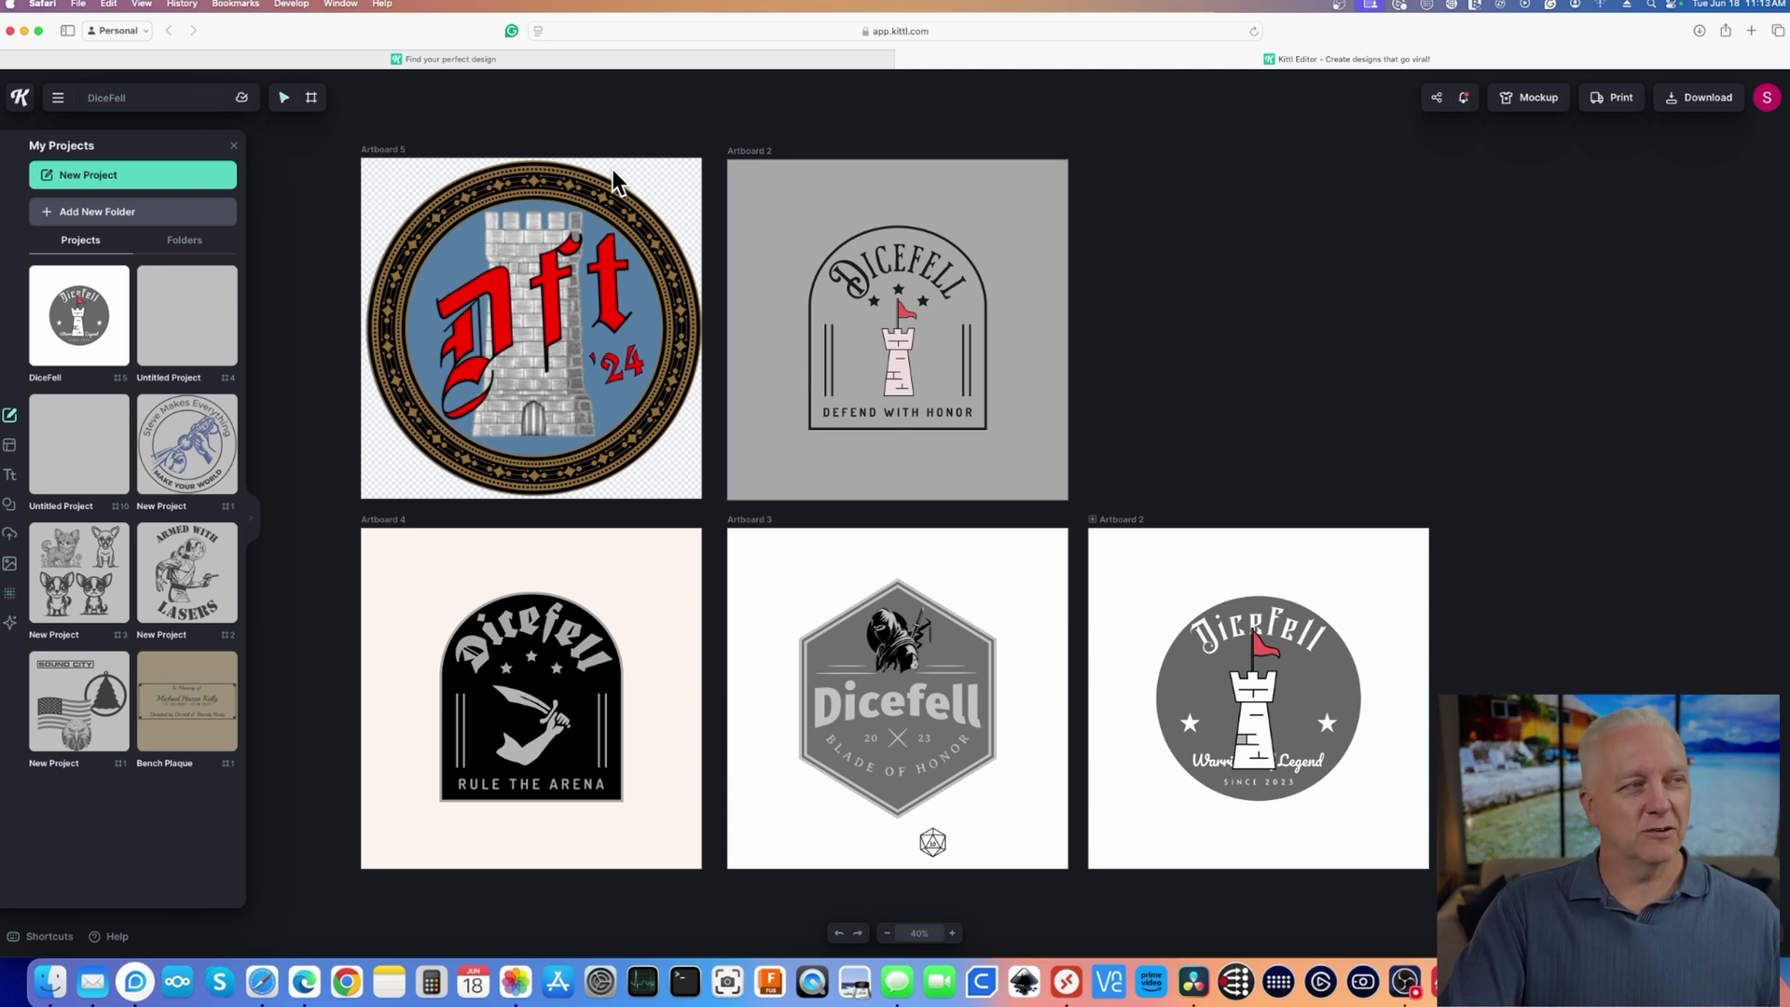
pyautogui.click(647, 233)
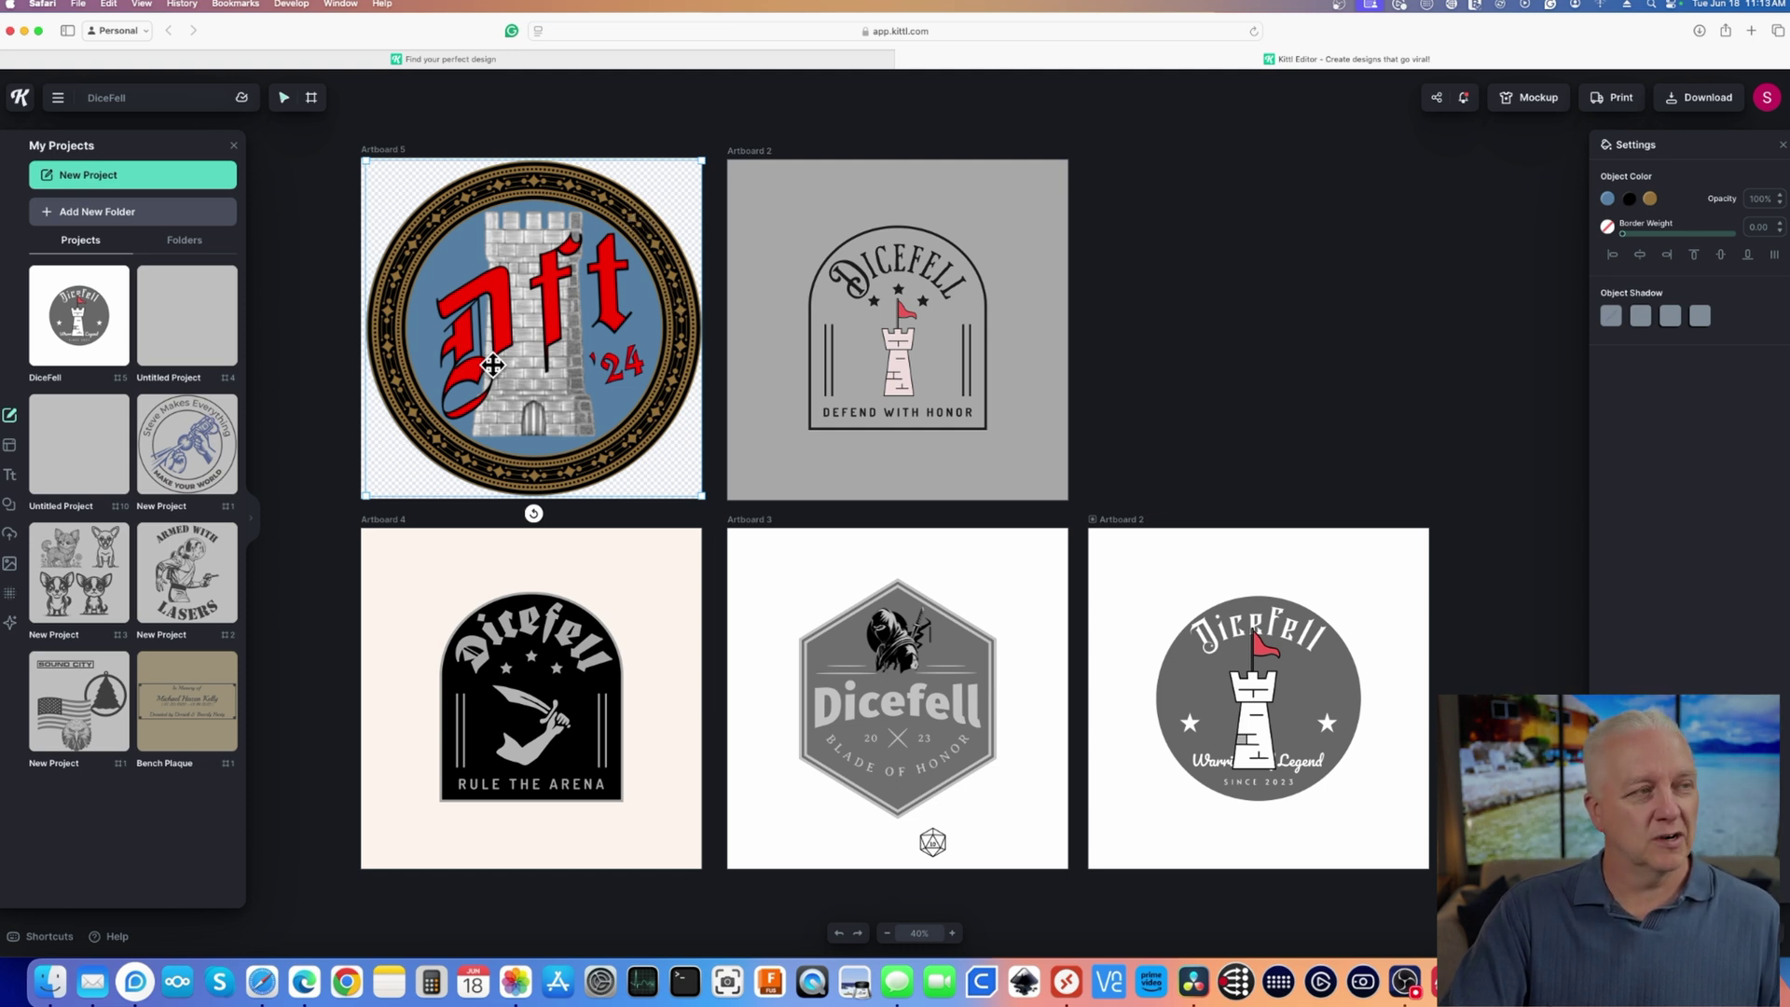
pyautogui.scroll(1, 378, 403)
pyautogui.scroll(5, 368, 405)
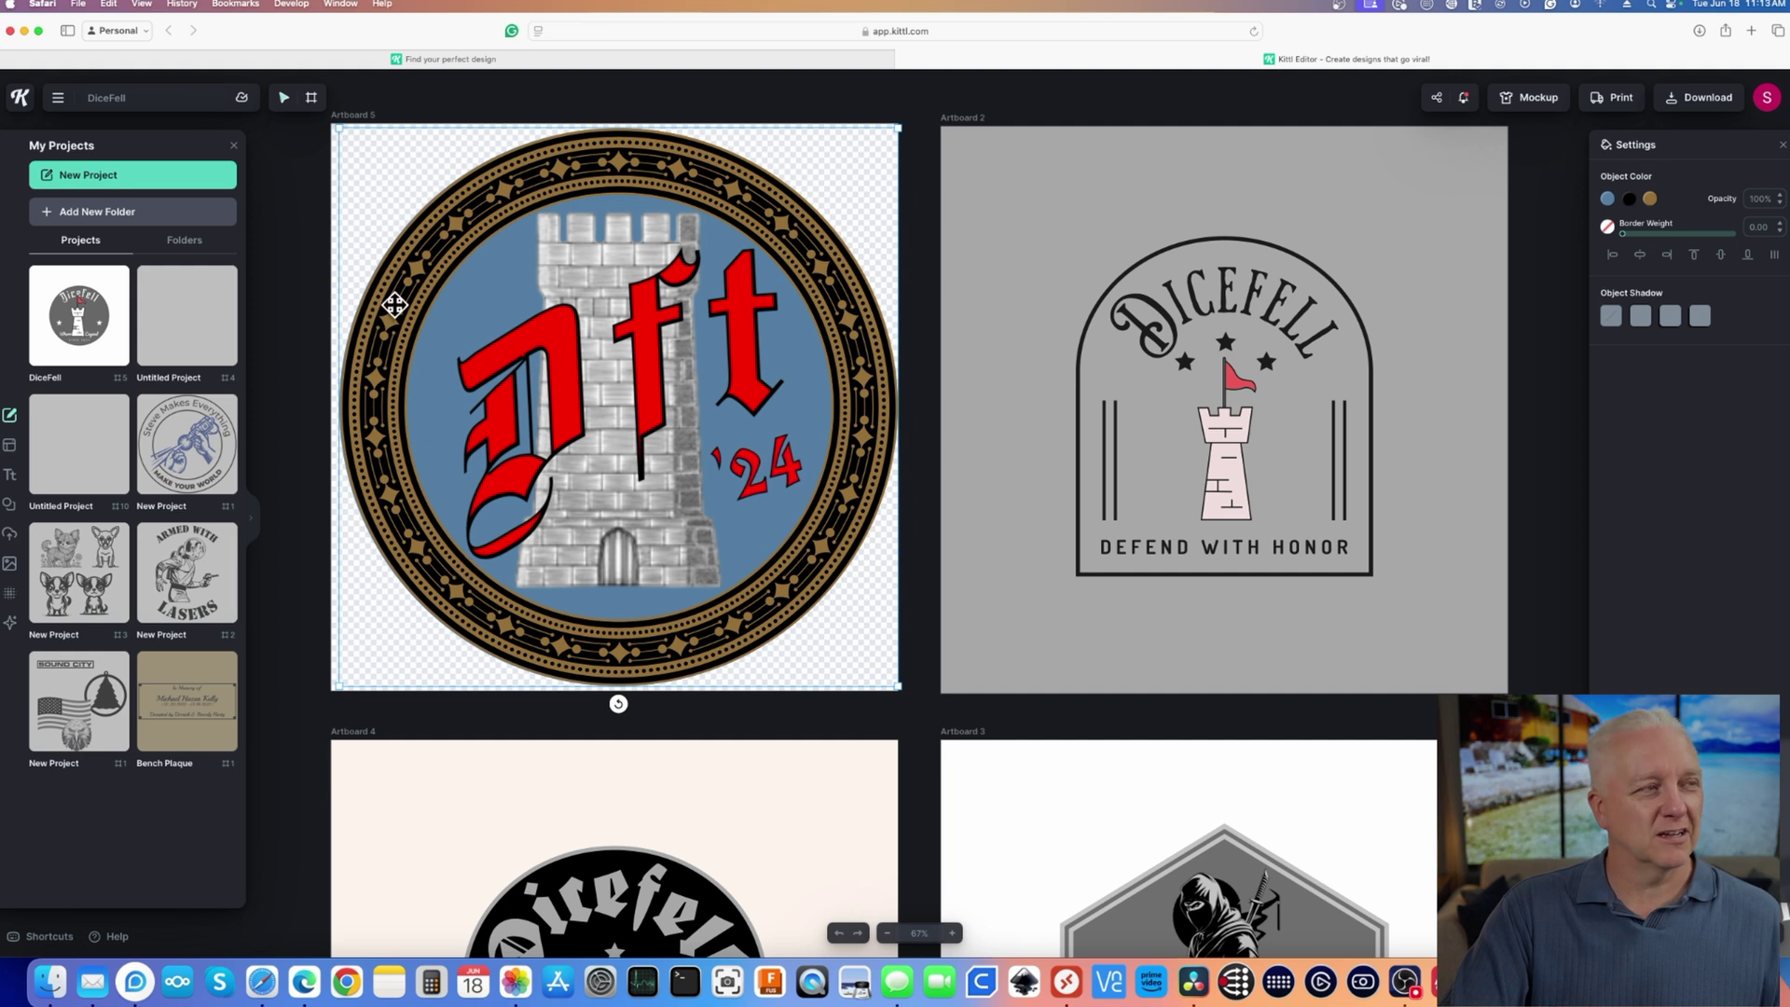
pyautogui.click(741, 370)
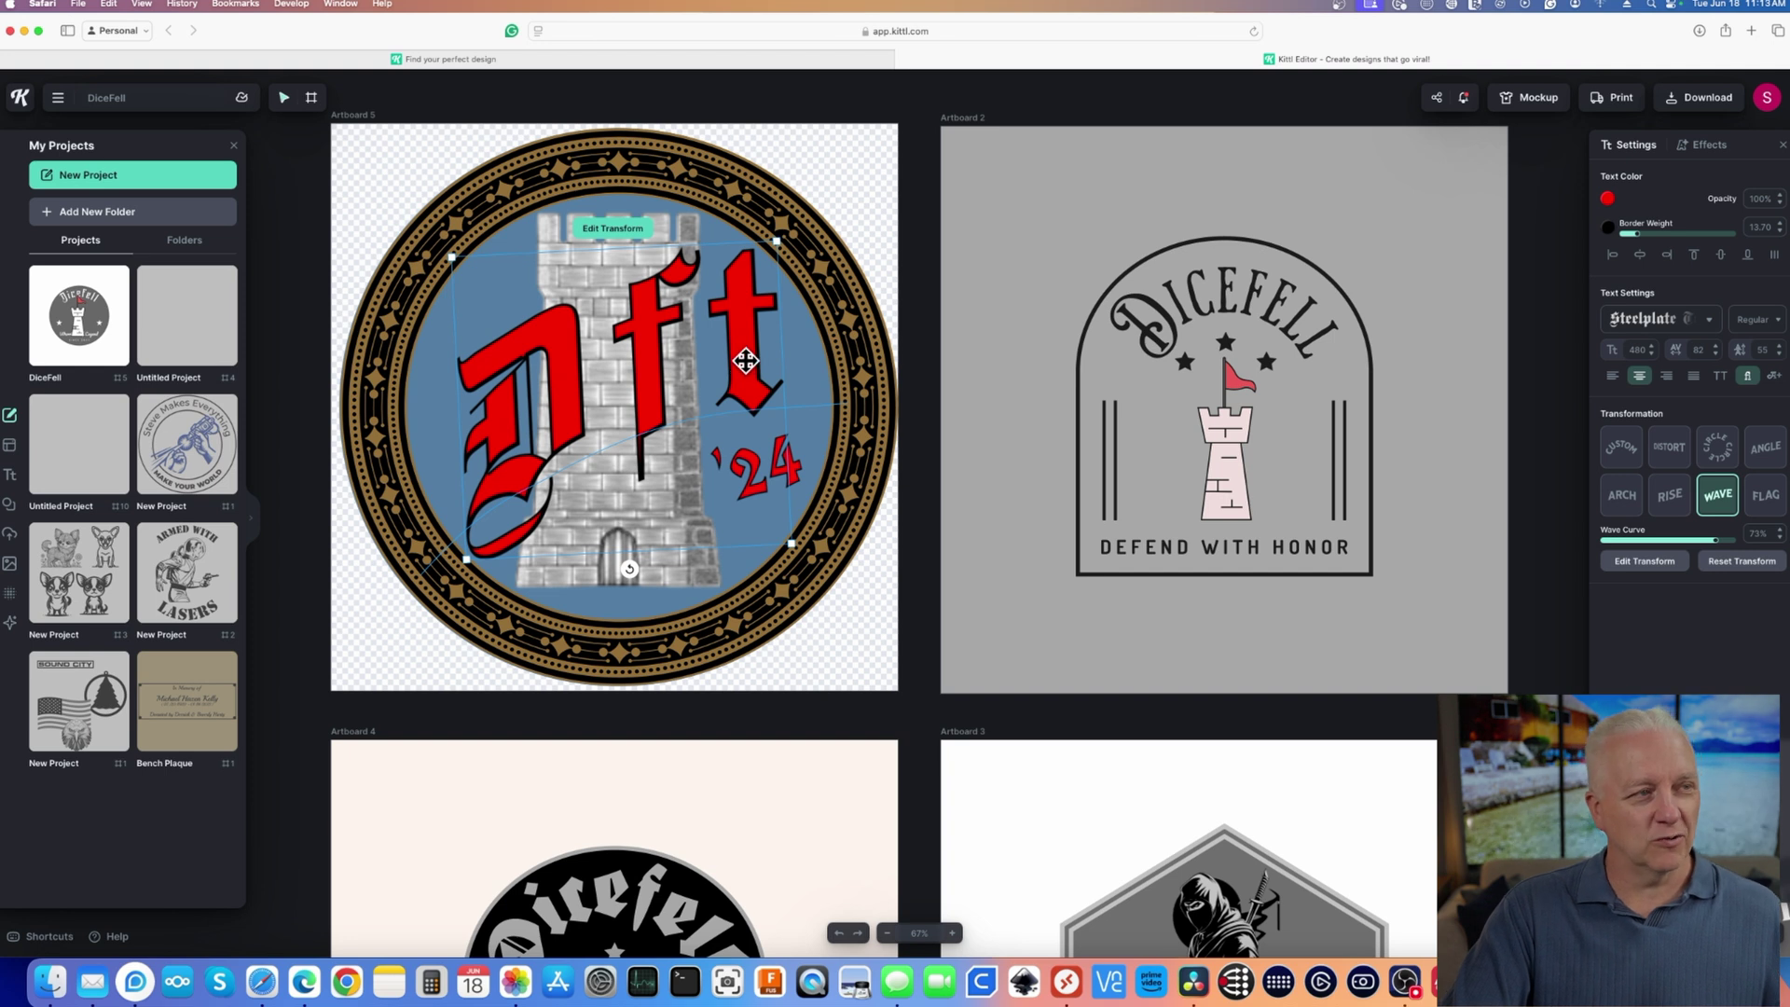
pyautogui.click(554, 221)
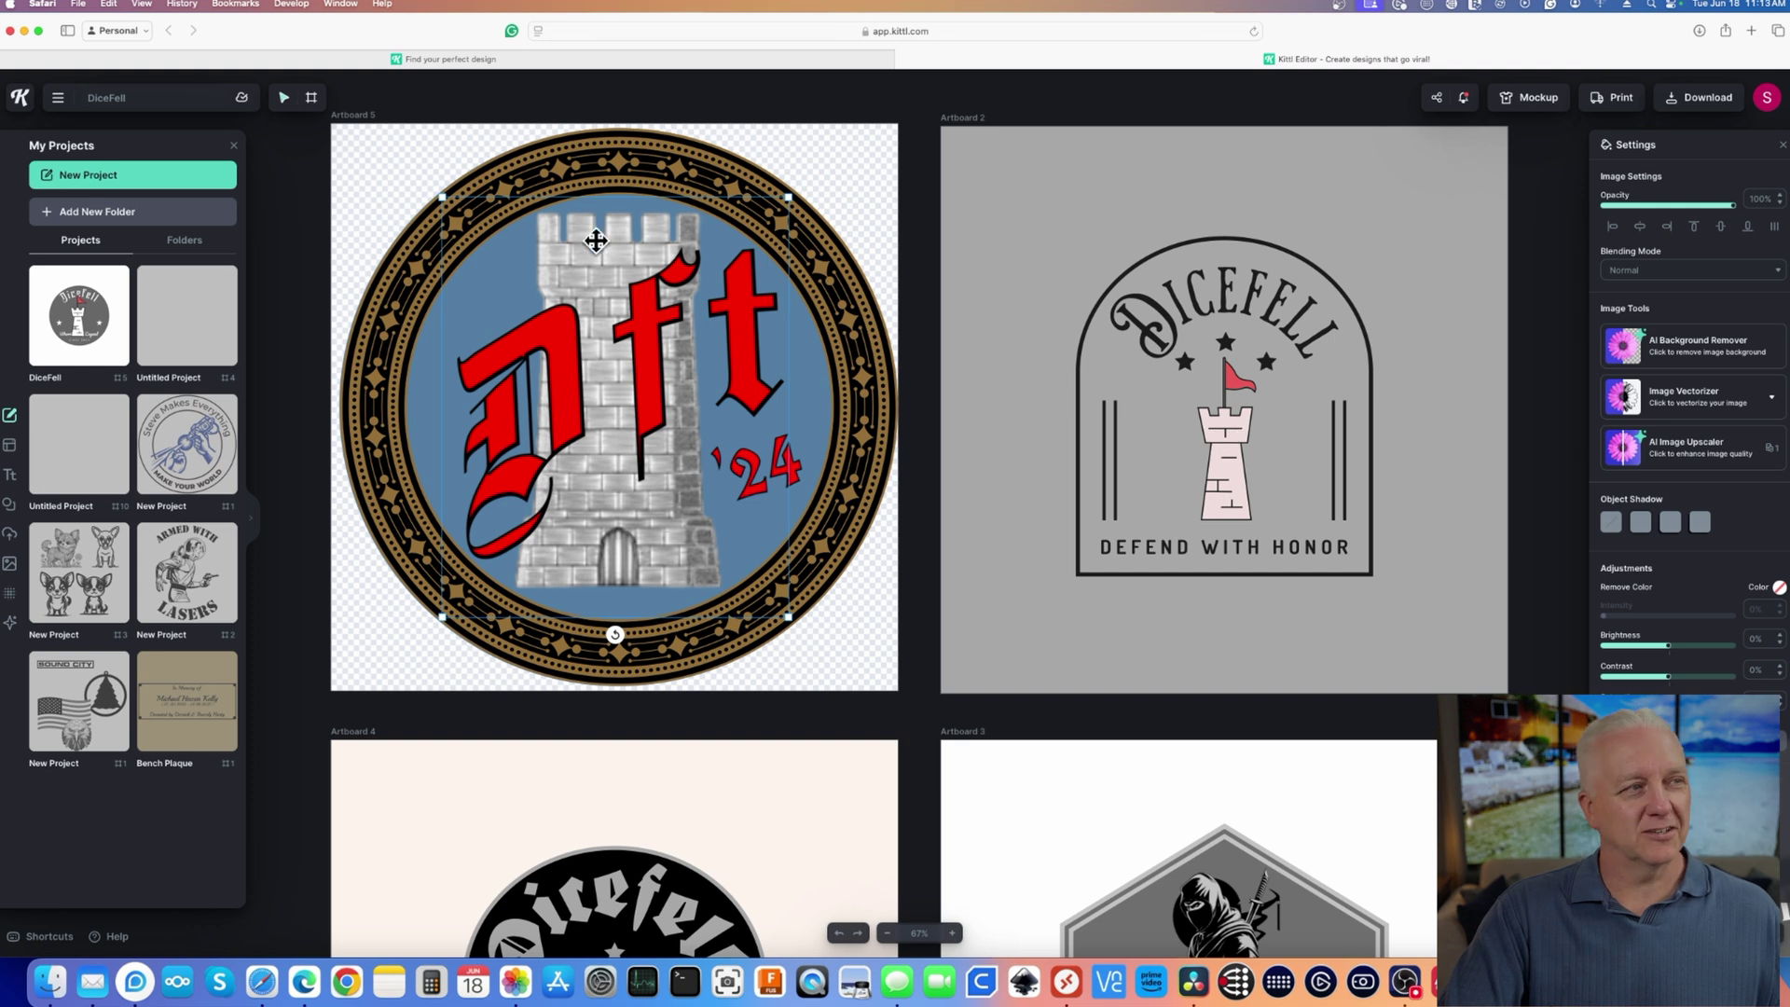
pyautogui.click(807, 388)
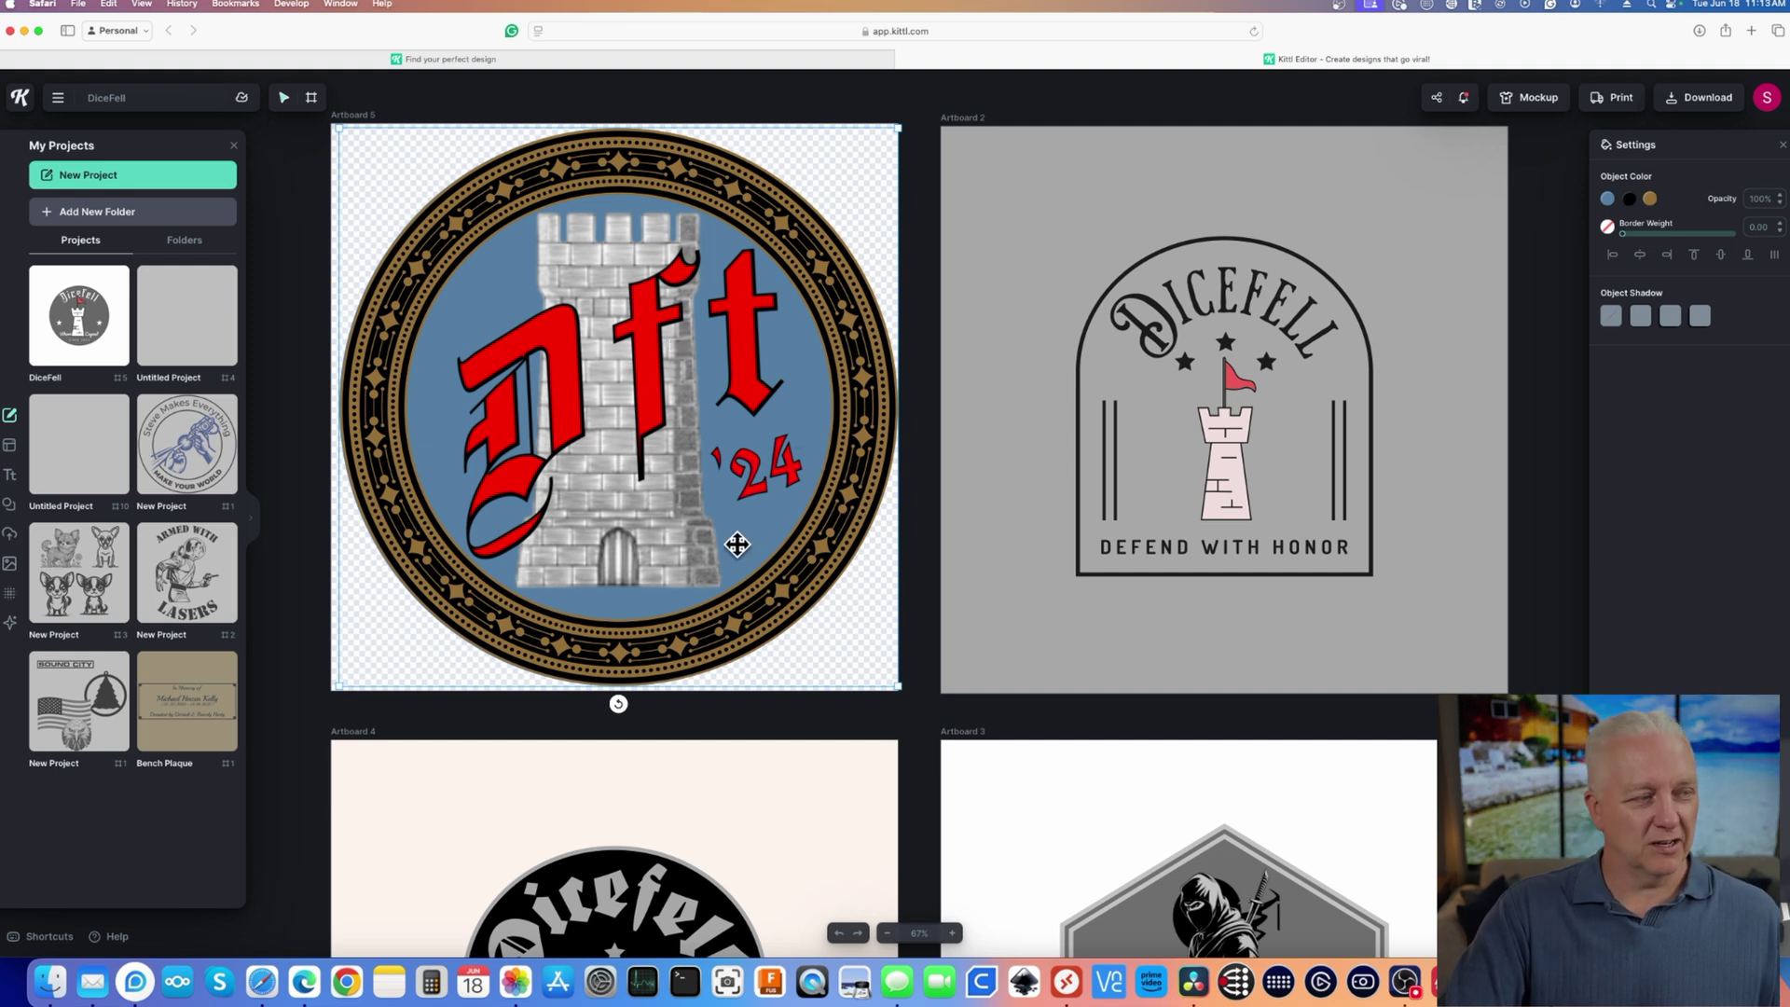
pyautogui.scroll(-2, 739, 540)
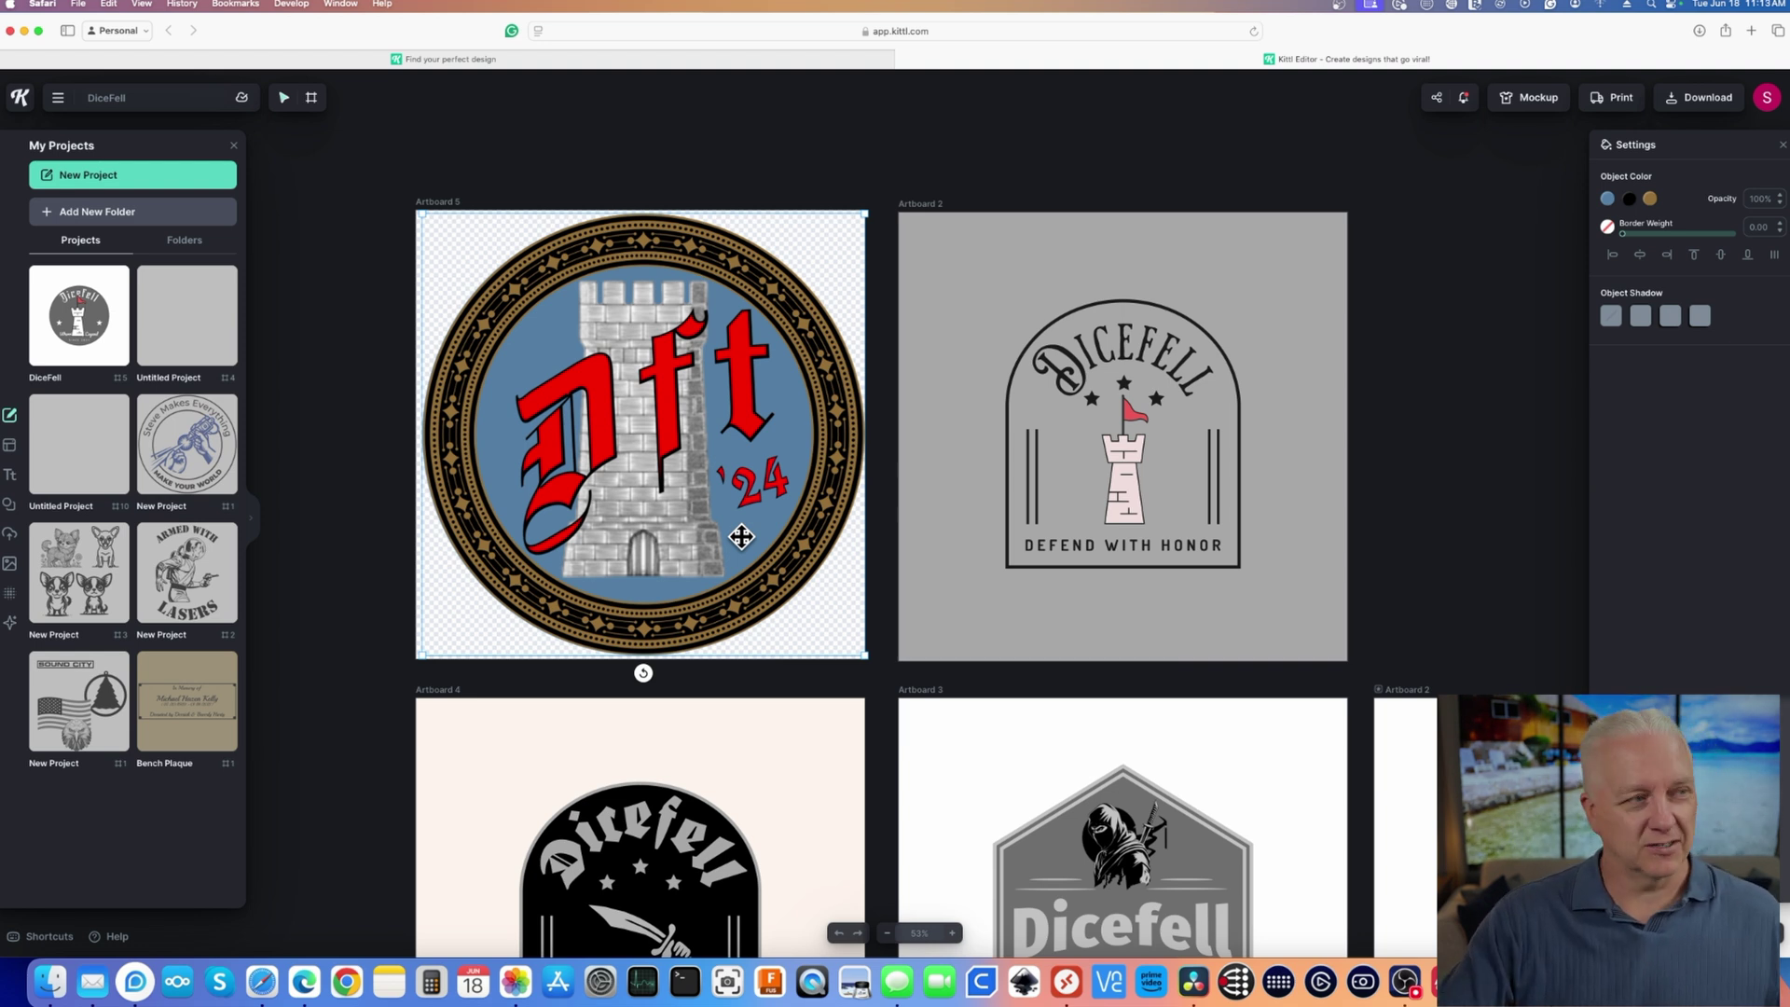
pyautogui.click(656, 401)
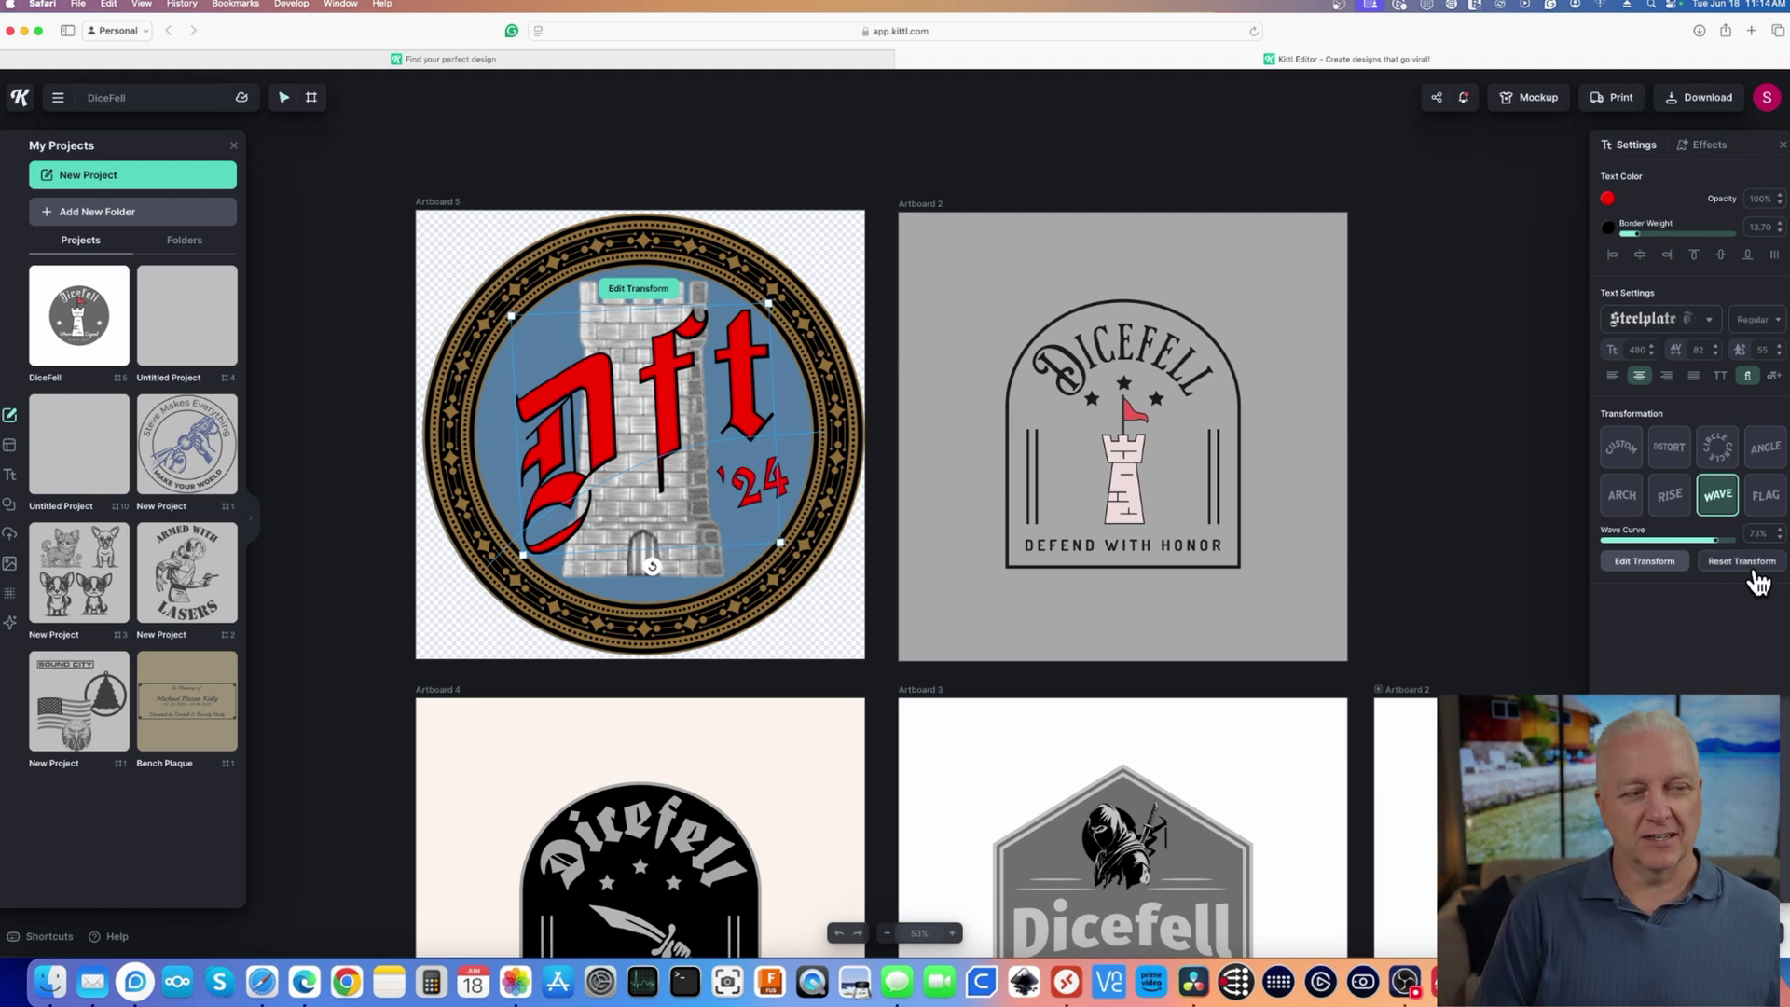
pyautogui.scroll(-5, 1124, 597)
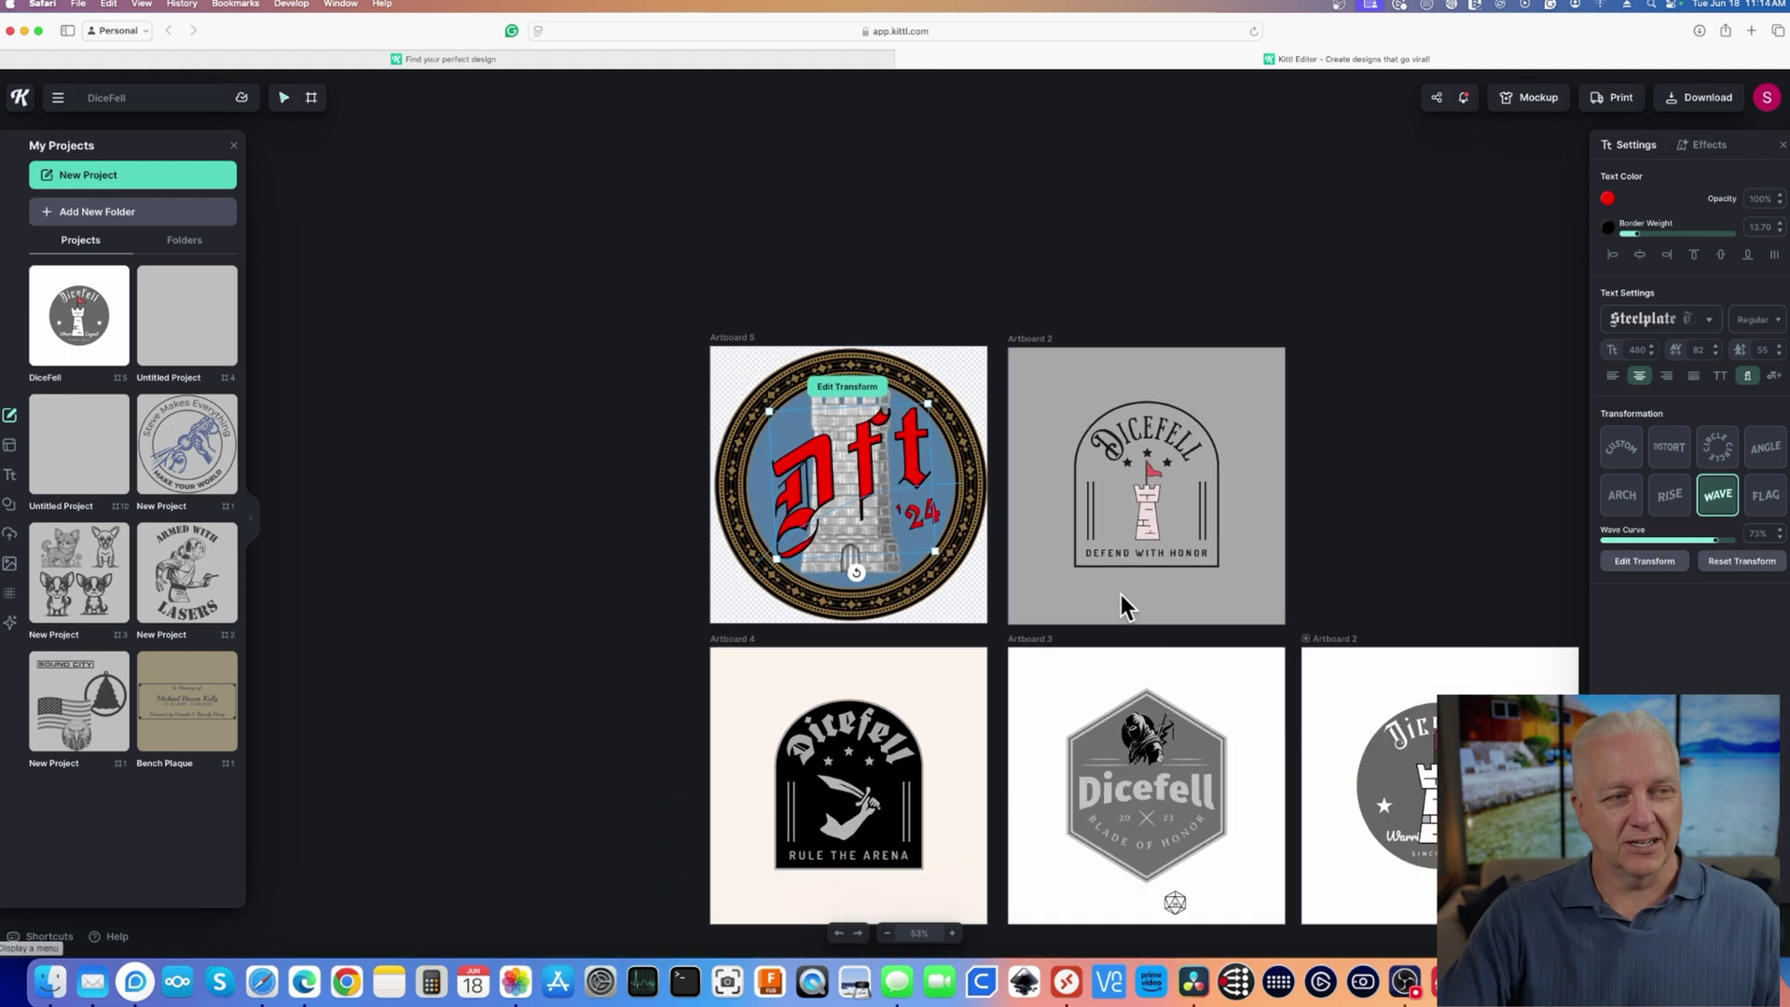